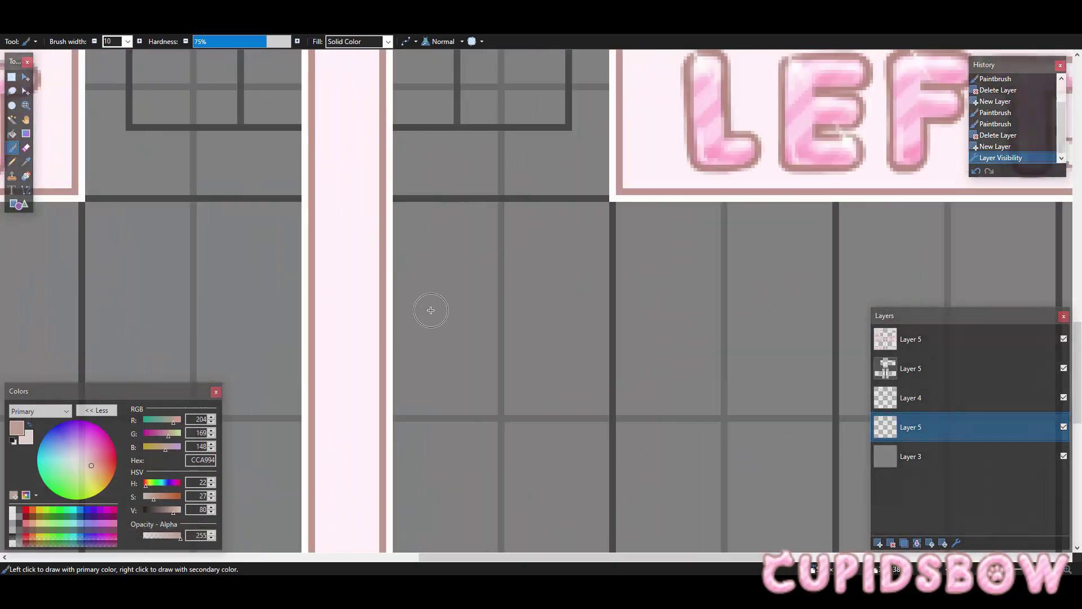
scroll(665, 394, down, 4)
scroll(712, 434, up, 2)
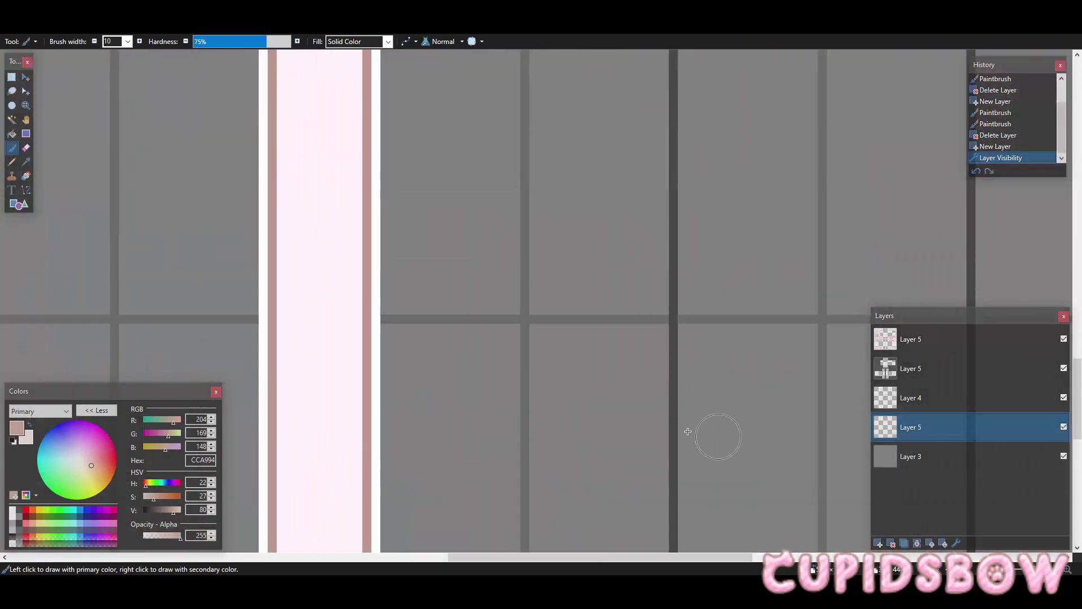
scroll(620, 394, up, 1)
scroll(559, 366, down, 2)
scroll(559, 367, down, 3)
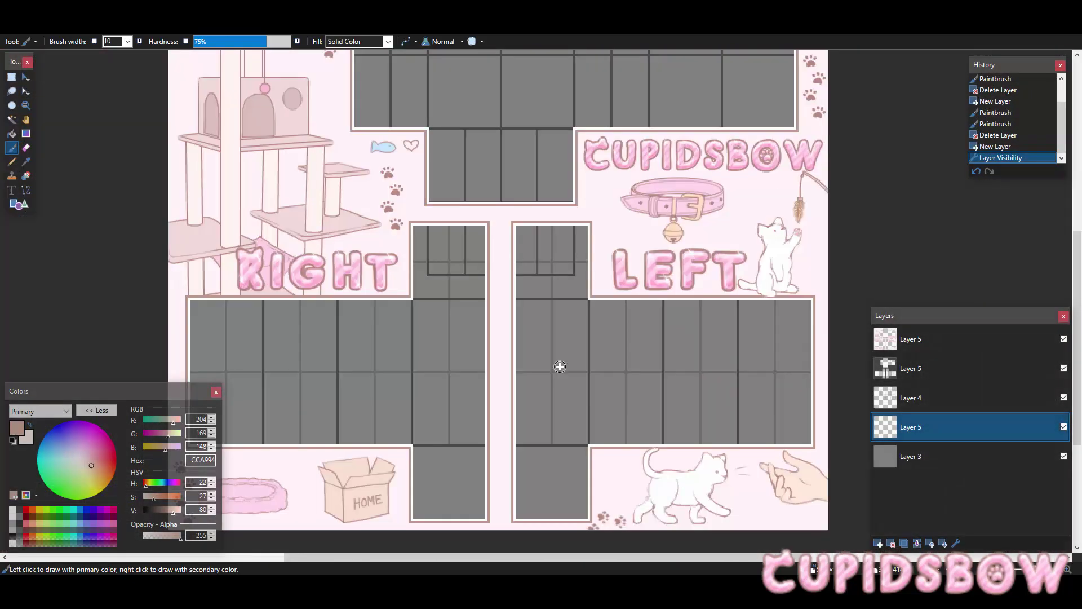
scroll(559, 366, up, 1)
scroll(560, 366, up, 5)
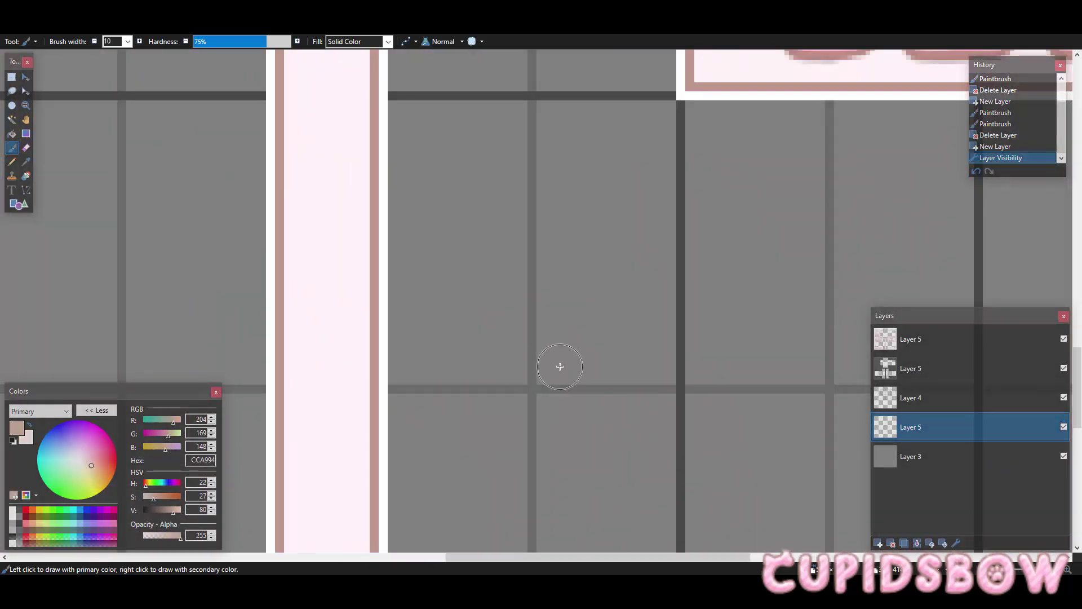
scroll(563, 371, down, 4)
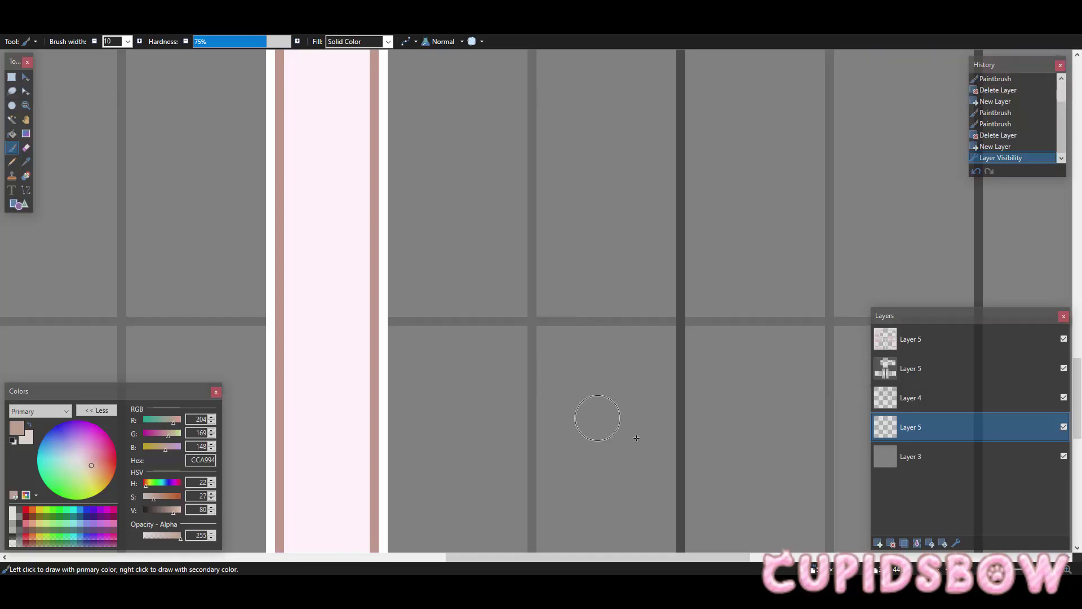
scroll(681, 449, up, 6)
scroll(723, 466, down, 3)
scroll(523, 416, up, 3)
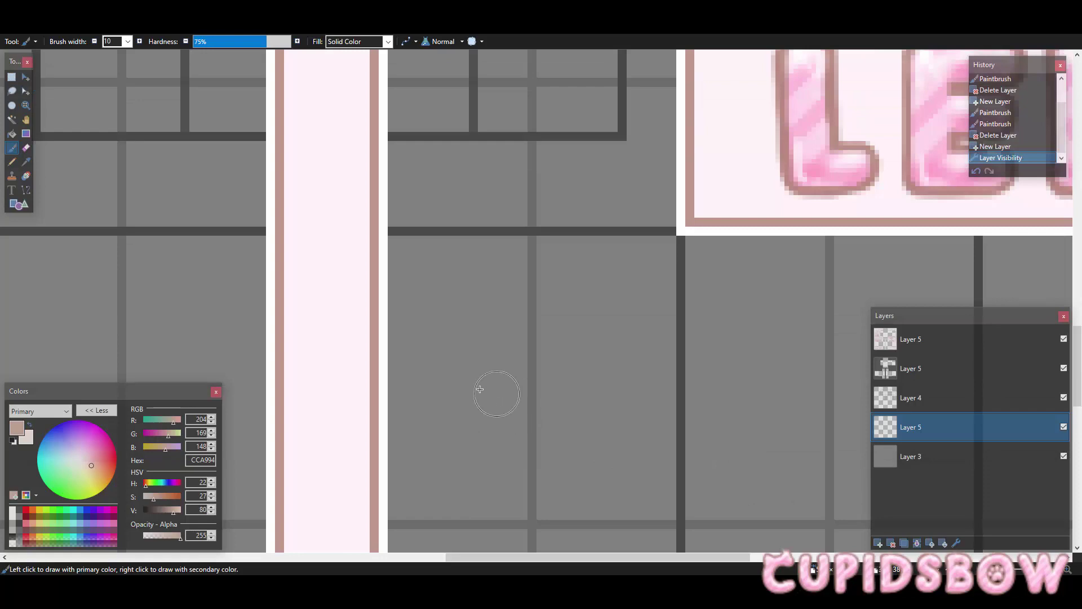
scroll(481, 388, down, 3)
scroll(564, 386, up, 1)
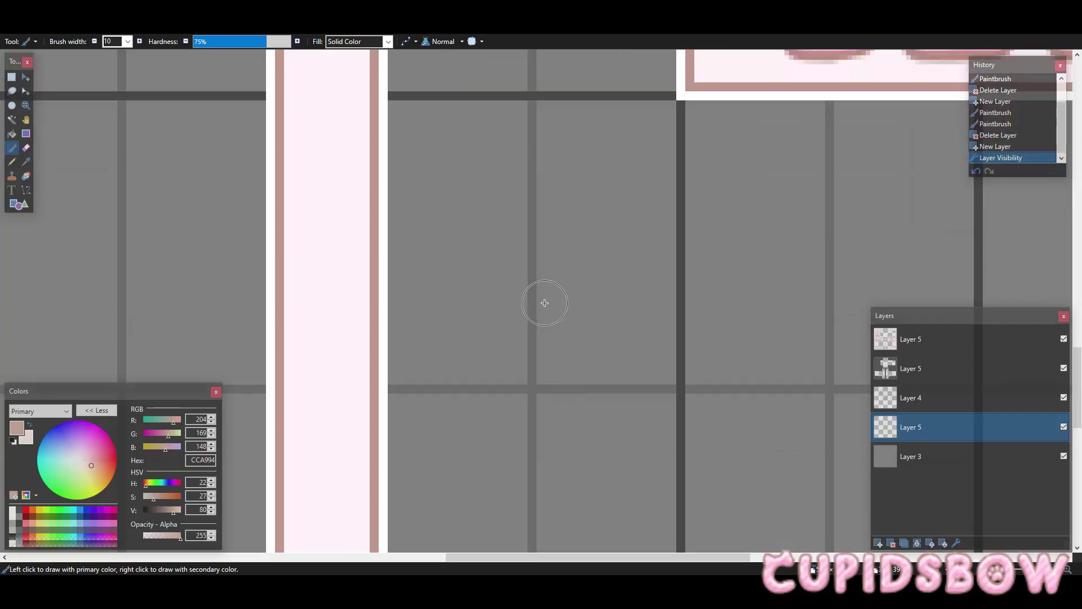
scroll(544, 303, down, 3)
scroll(544, 302, up, 4)
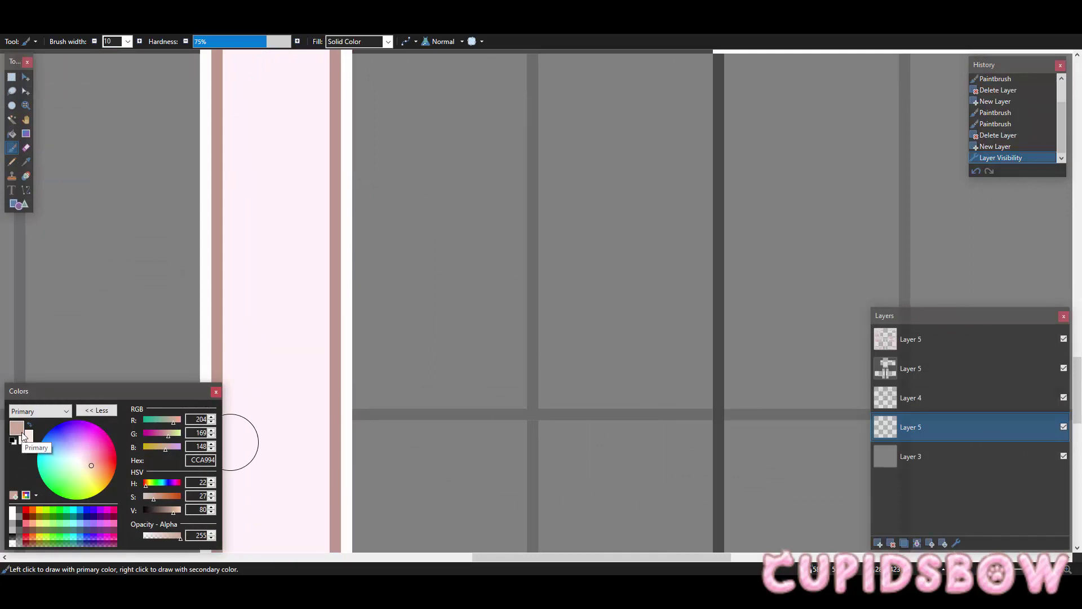
scroll(471, 260, up, 3)
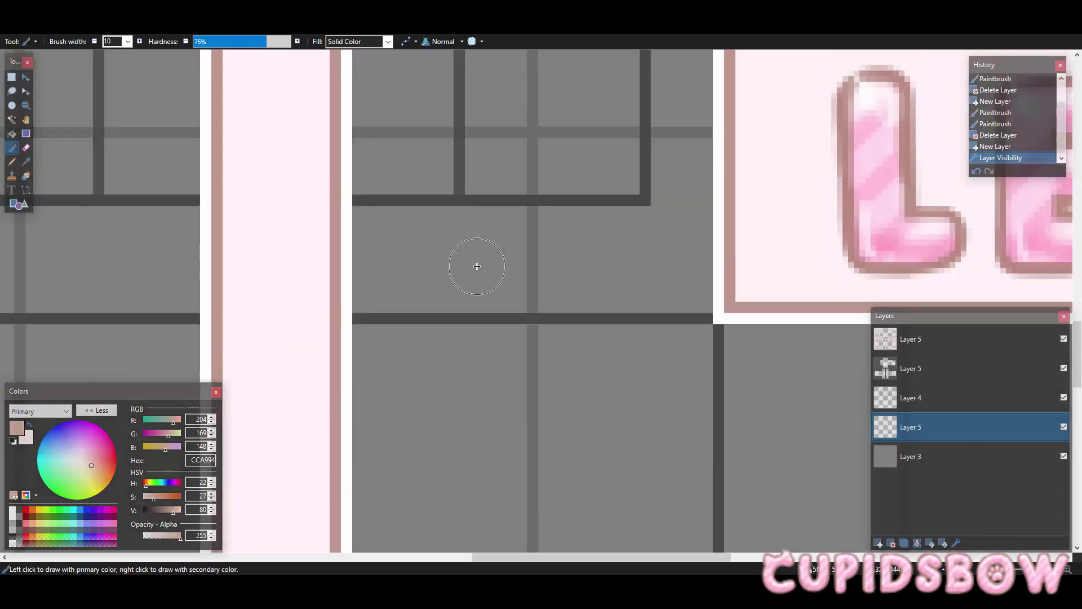
scroll(471, 261, down, 3)
scroll(413, 322, up, 3)
Step: Paint a thick horizontal band in CCA994 across the LEFT sleeve's inner column on Layer 5, ending just past the dark vertical line
scroll(577, 273, up, 1)
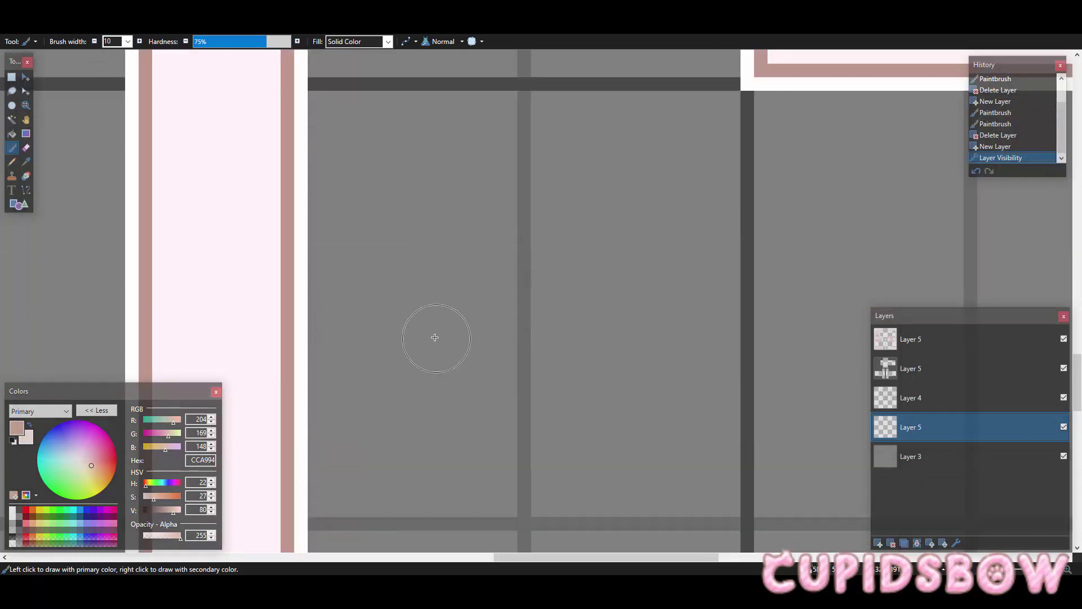
scroll(434, 337, down, 1)
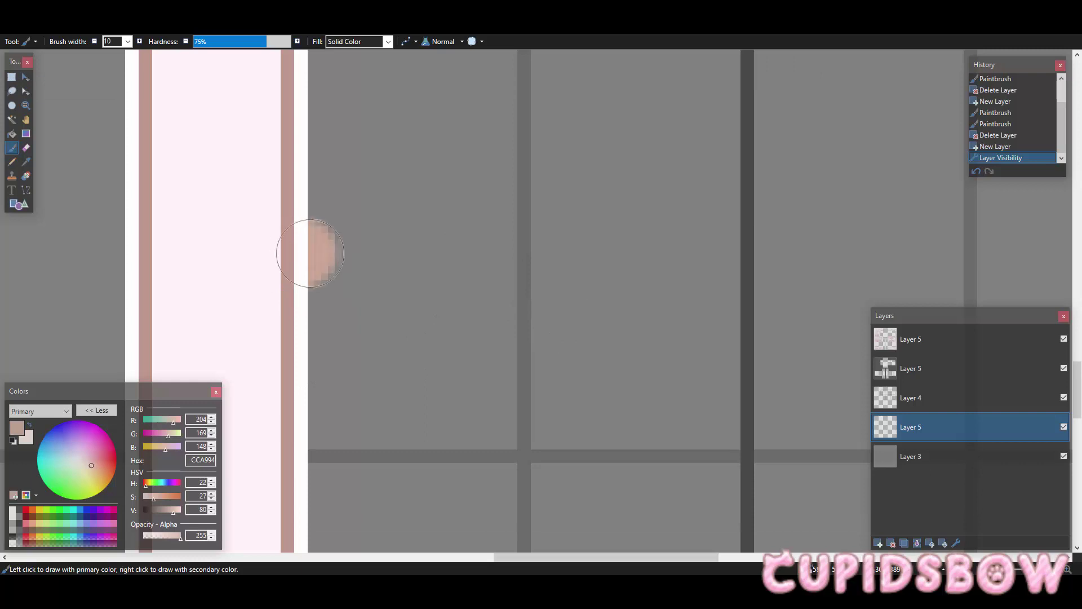
mouse_move(309, 253)
mouse_down()
mouse_move(465, 261)
mouse_move(747, 251)
mouse_move(736, 276)
mouse_move(623, 320)
mouse_move(544, 320)
mouse_move(376, 281)
mouse_up()
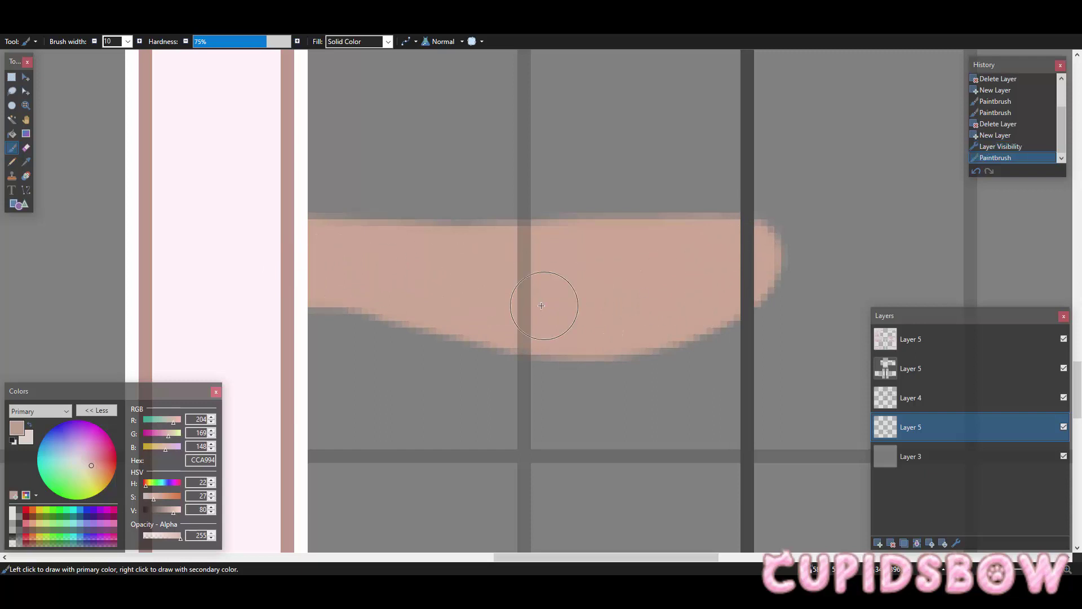
mouse_move(399, 303)
mouse_down()
mouse_move(251, 292)
mouse_move(338, 316)
mouse_move(469, 300)
mouse_up()
key(ctrl+z)
scroll(651, 178, down, 6)
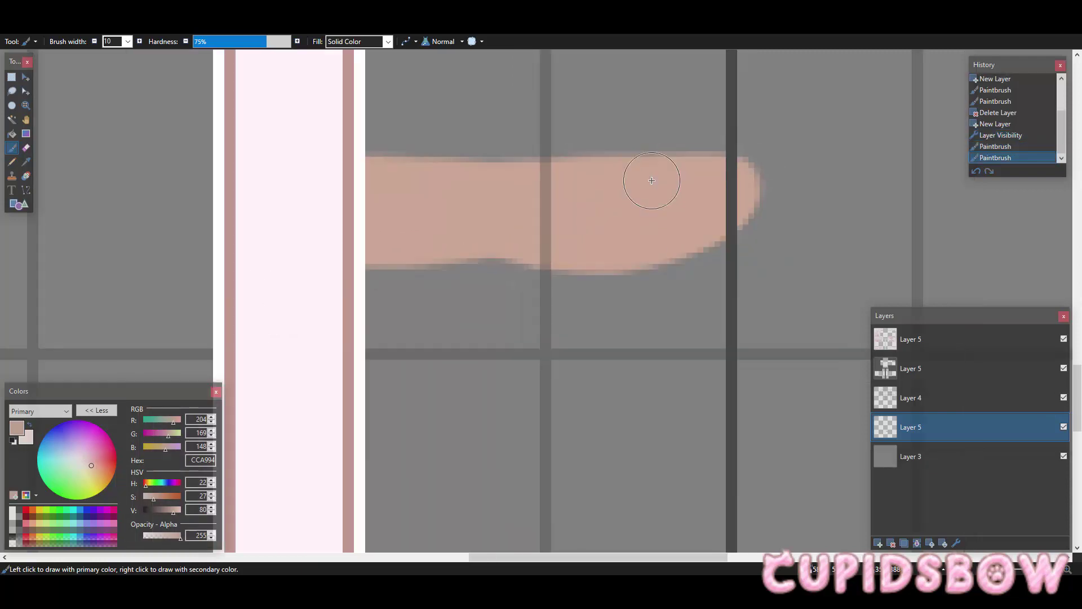
Step: Erase along the underside of the LEFT sleeve band to smooth it and round its inner lower corner
scroll(651, 180, up, 5)
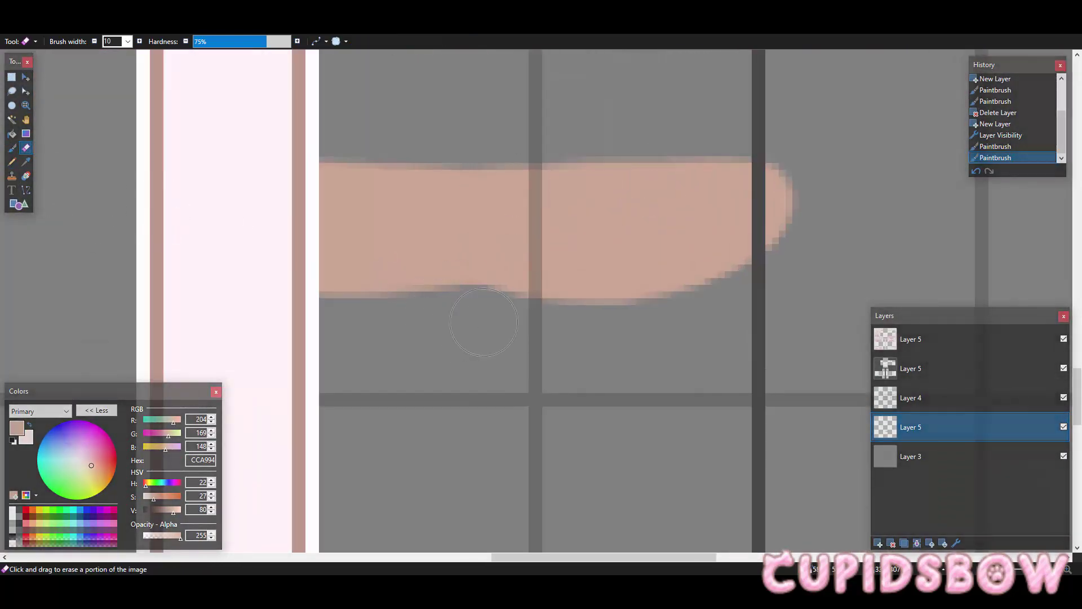
click(10, 149)
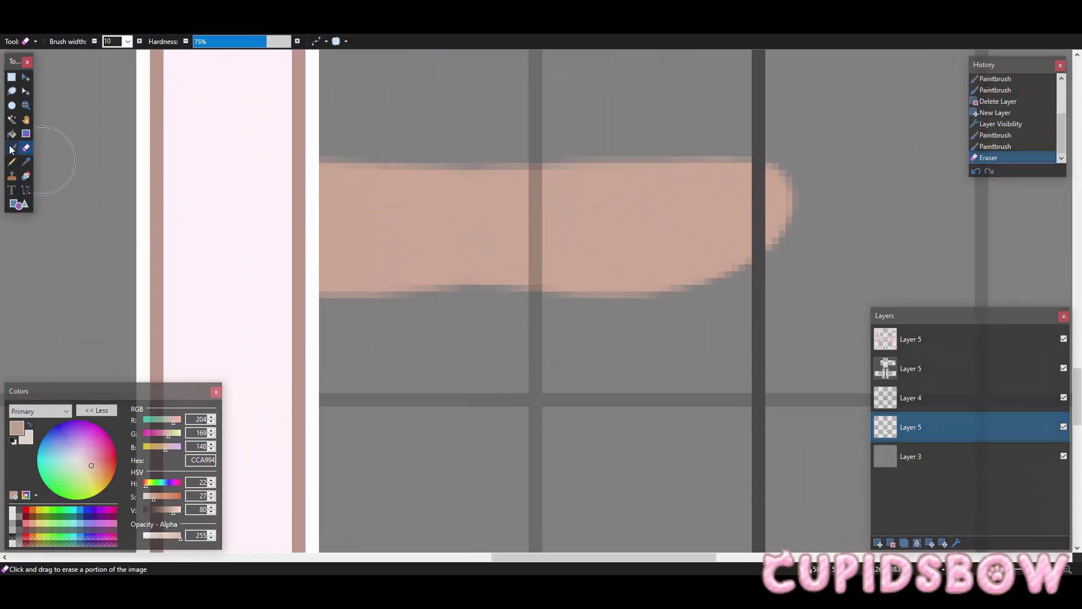
click(24, 150)
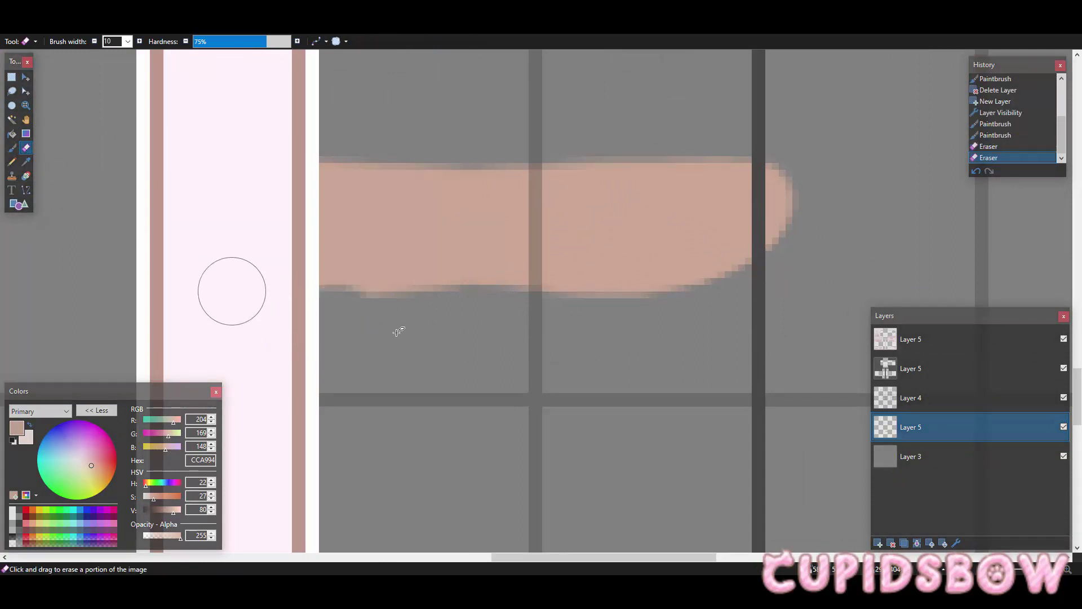
key(ctrl+z)
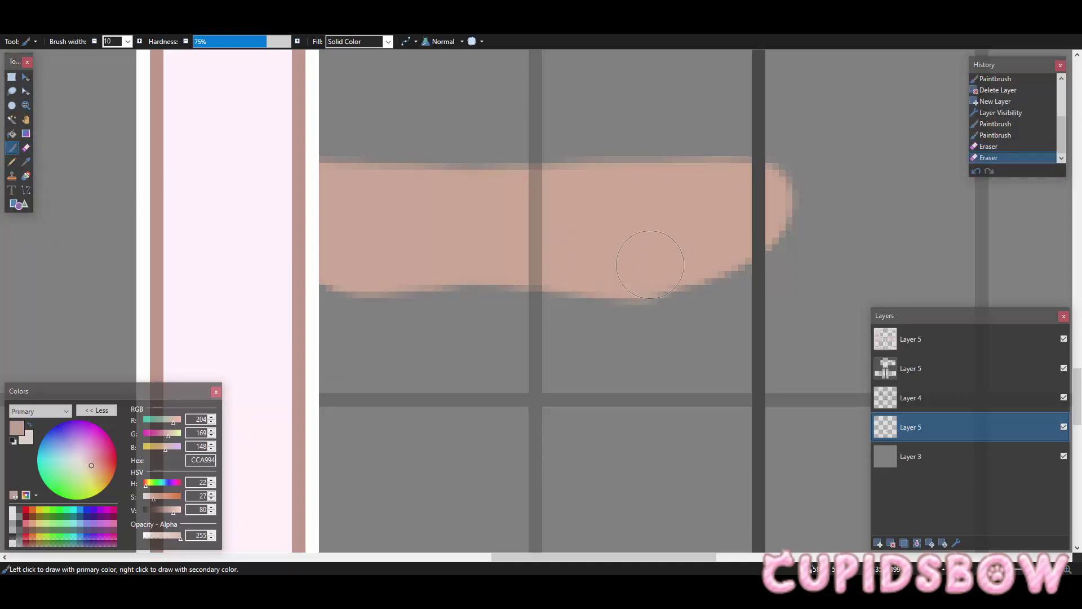
Step: Paint the outer end of the LEFT sleeve band further past the dark vertical line as a tapered tip
mouse_move(650, 264)
mouse_down()
mouse_move(711, 259)
mouse_move(796, 206)
mouse_up()
drag(731, 201, 688, 210)
scroll(667, 195, up, 2)
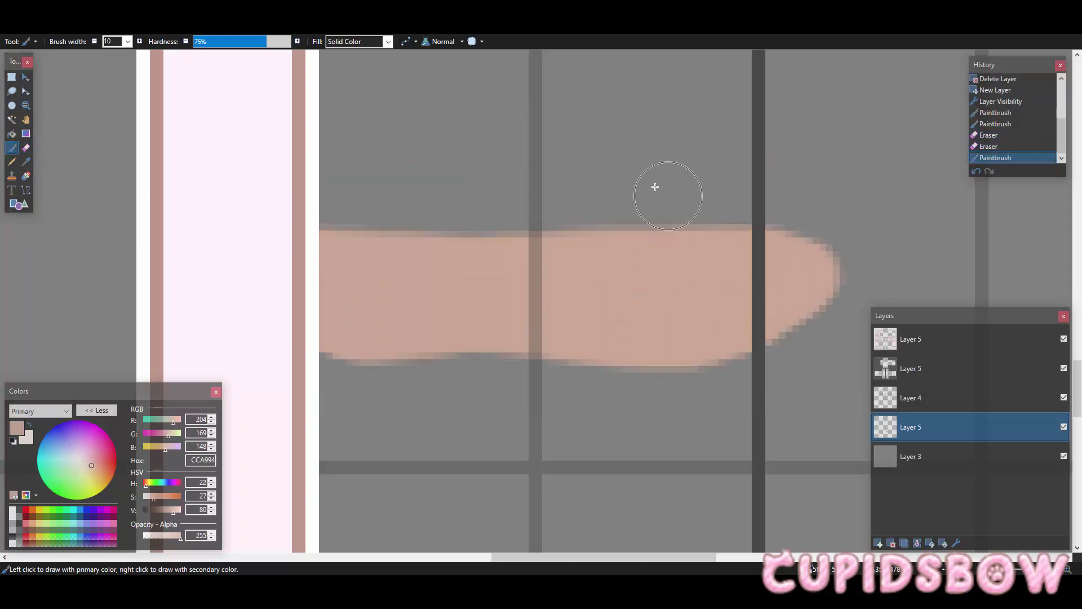
Step: Paint a matching CCA994 band across the RIGHT sleeve's inner column, with a wavy underside and an end past the dark vertical line
scroll(642, 172, down, 8)
scroll(642, 171, down, 1)
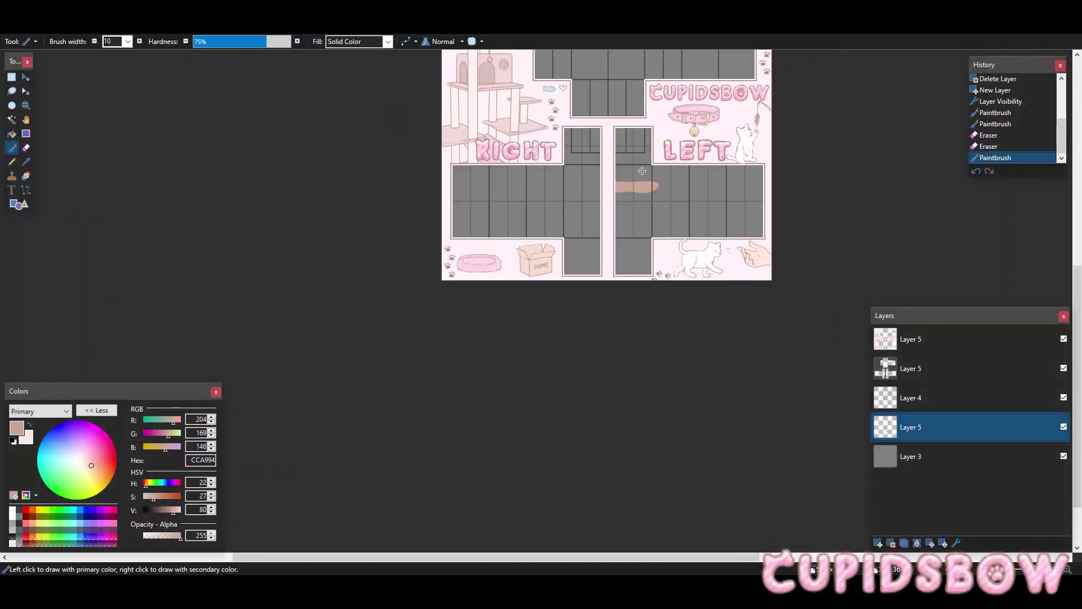
scroll(642, 171, up, 4)
scroll(507, 191, up, 1)
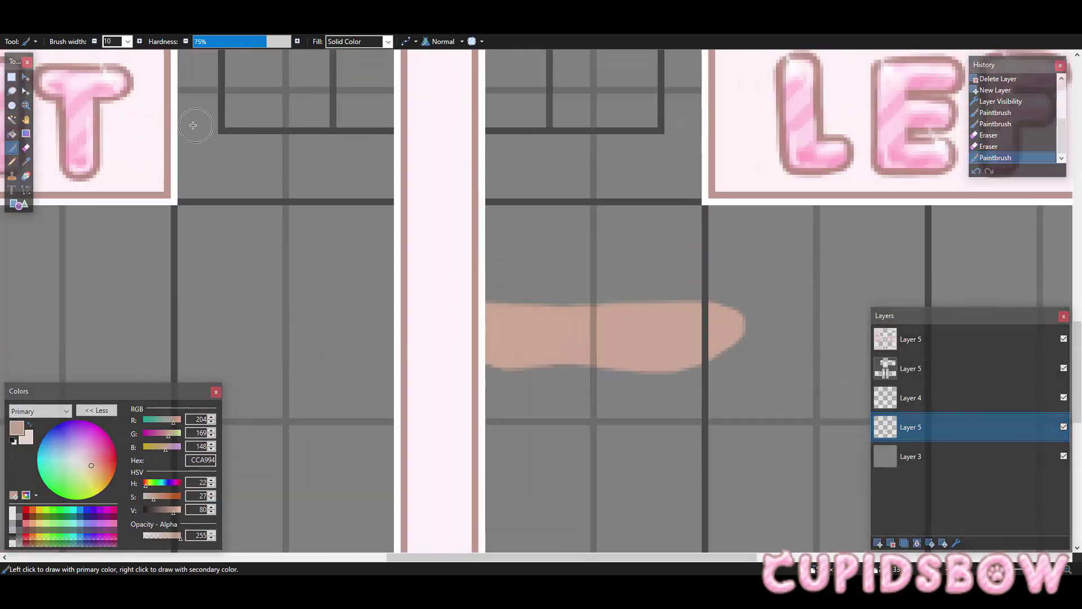
scroll(360, 215, down, 1)
scroll(359, 215, down, 1)
scroll(509, 207, up, 1)
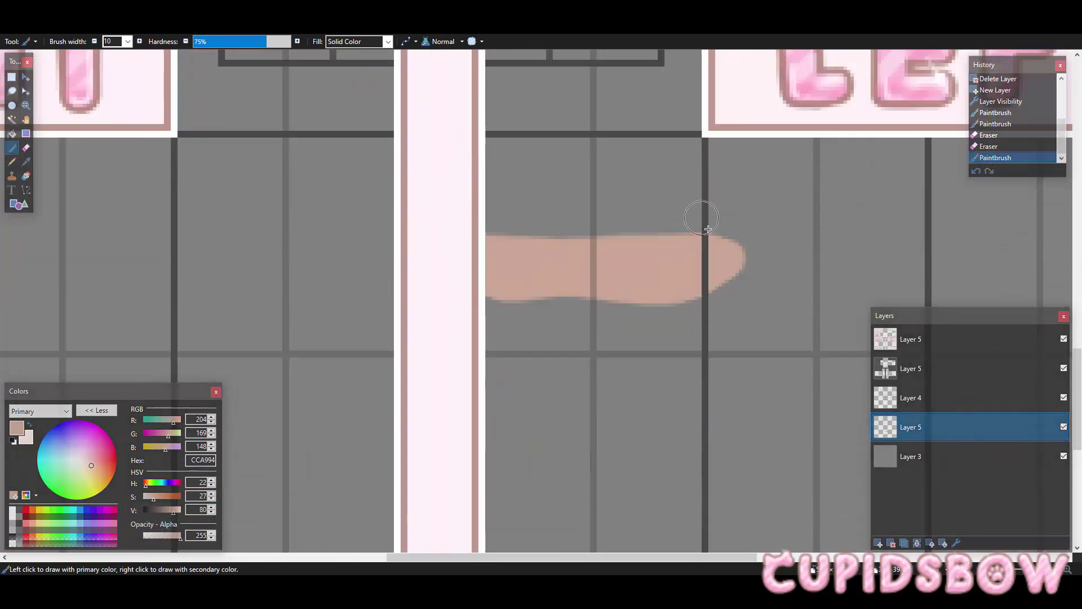
scroll(161, 228, up, 1)
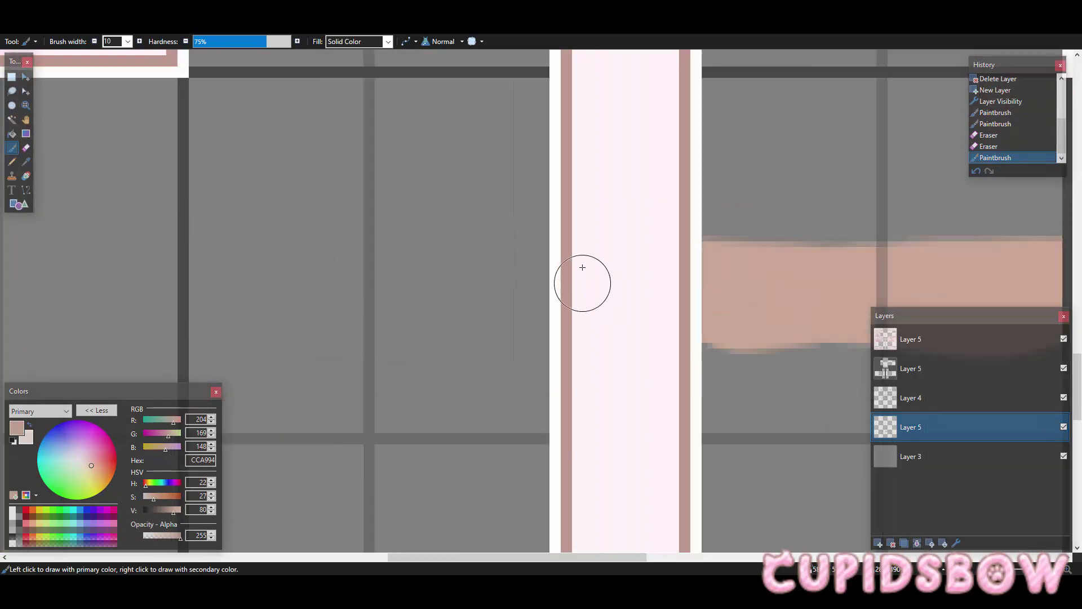
mouse_move(543, 266)
mouse_down()
mouse_move(360, 272)
mouse_move(153, 264)
mouse_up()
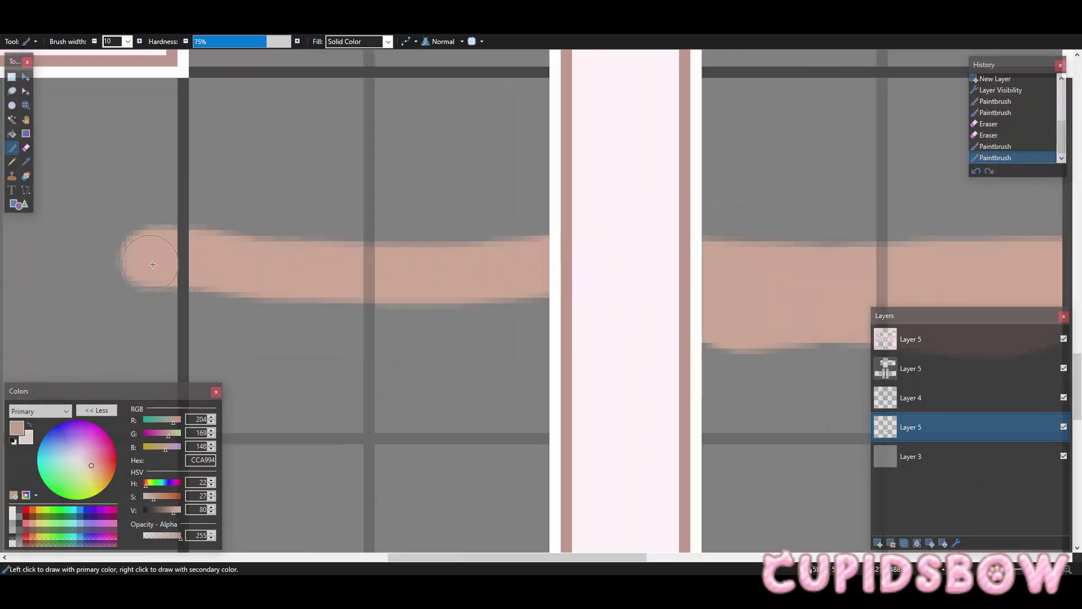
mouse_move(175, 304)
mouse_down()
mouse_move(209, 325)
mouse_move(283, 324)
mouse_move(208, 295)
mouse_up()
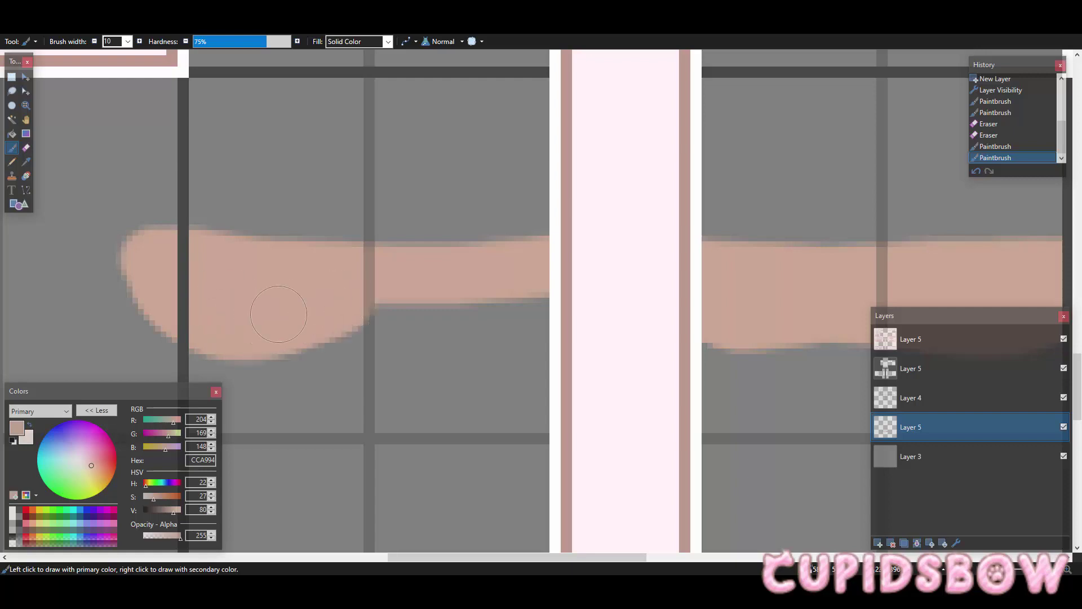
mouse_move(389, 320)
mouse_down()
mouse_move(461, 322)
mouse_move(567, 291)
mouse_up()
drag(324, 292, 276, 268)
Step: Fill out the lower corner of the RIGHT sleeve band's outer end with the paintbrush
scroll(248, 220, down, 4)
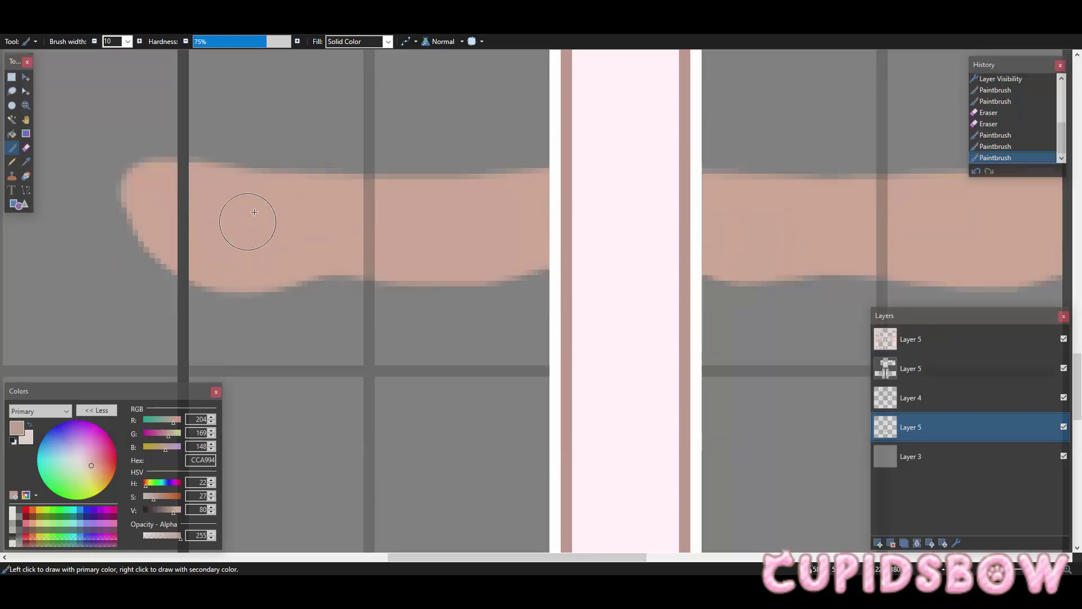
scroll(315, 138, up, 3)
scroll(434, 124, down, 8)
scroll(434, 135, up, 9)
drag(186, 221, 101, 217)
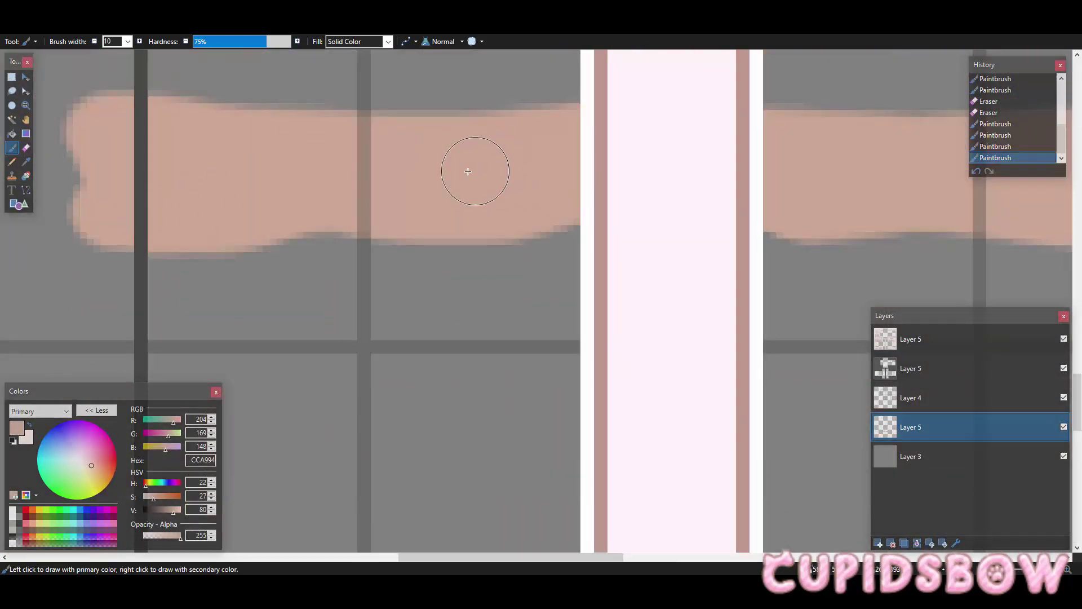
Step: Erase around the lower outer corner of the RIGHT sleeve band to trim its shape
click(26, 148)
drag(121, 281, 53, 249)
scroll(464, 128, down, 8)
scroll(434, 102, up, 6)
scroll(434, 101, down, 2)
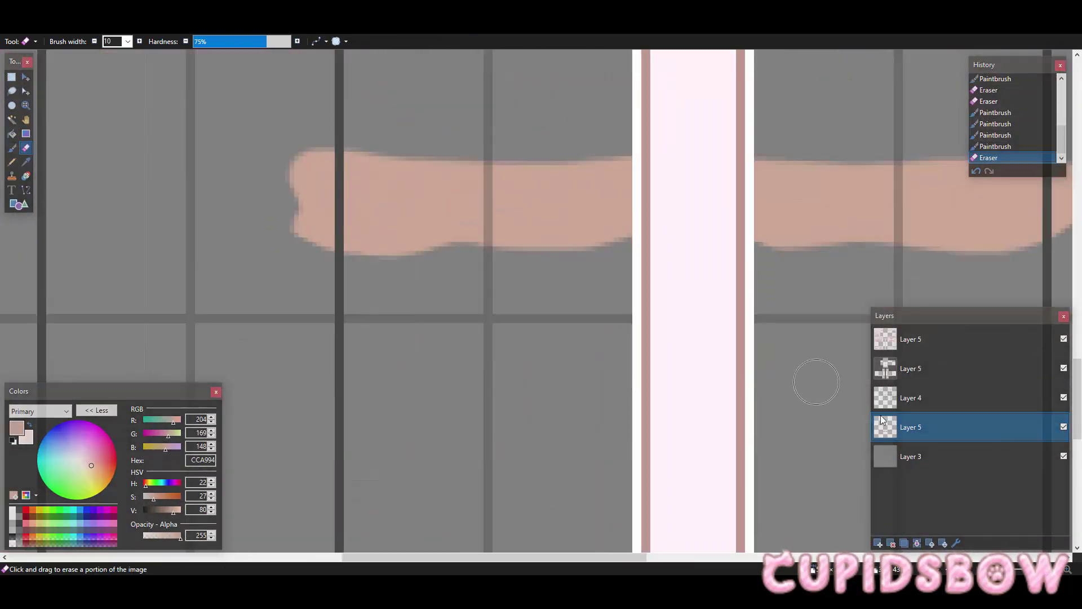
Step: Add a new layer directly above Layer 3 and paint a second CCA994 band on it beneath the RIGHT sleeve's first band
click(916, 456)
click(877, 543)
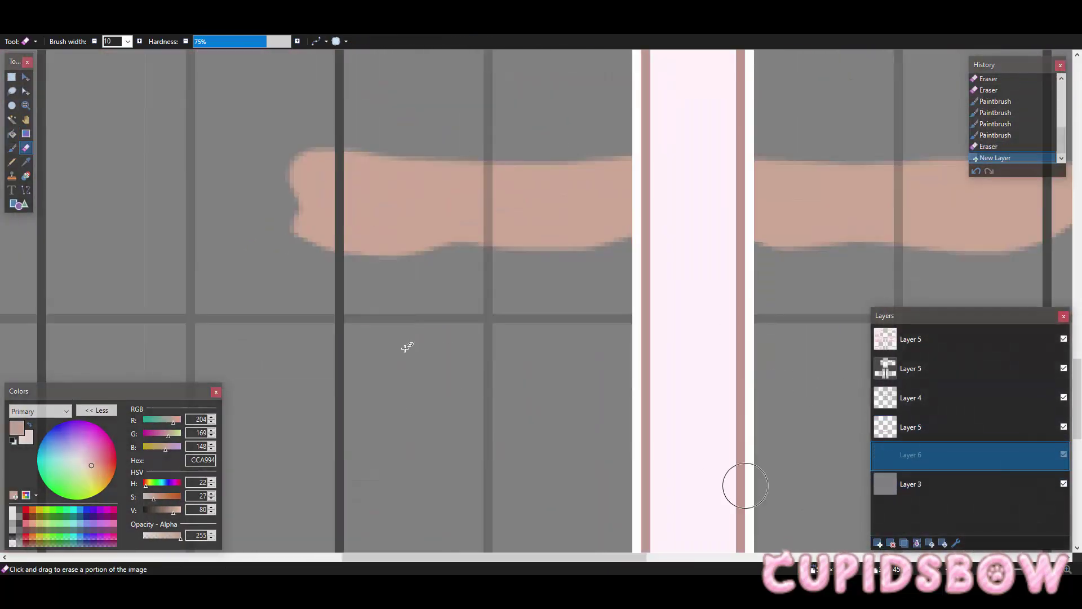
click(11, 148)
scroll(623, 205, up, 2)
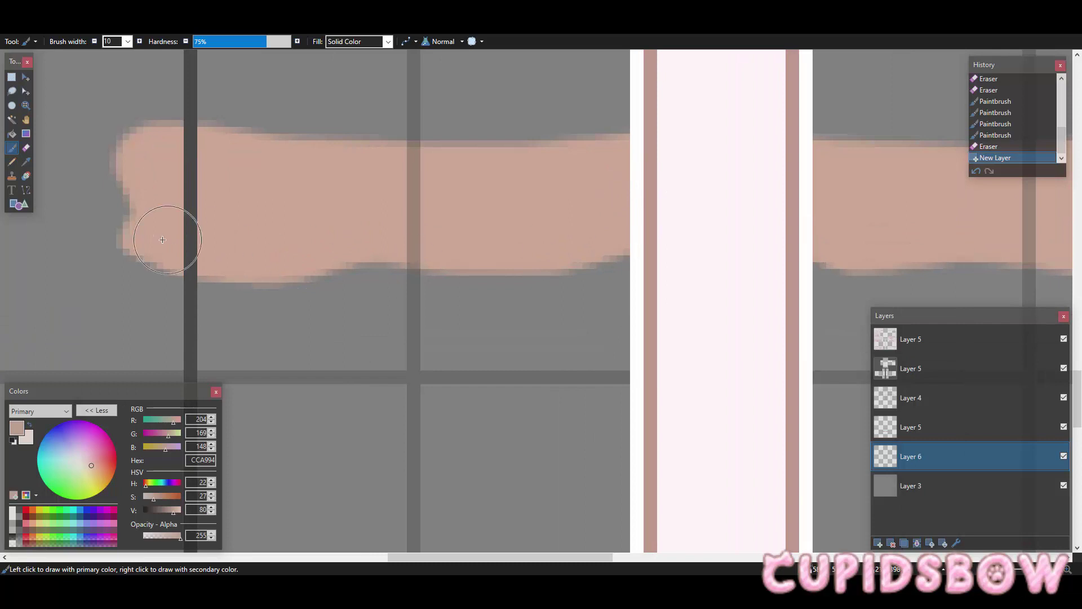
scroll(652, 228, down, 1)
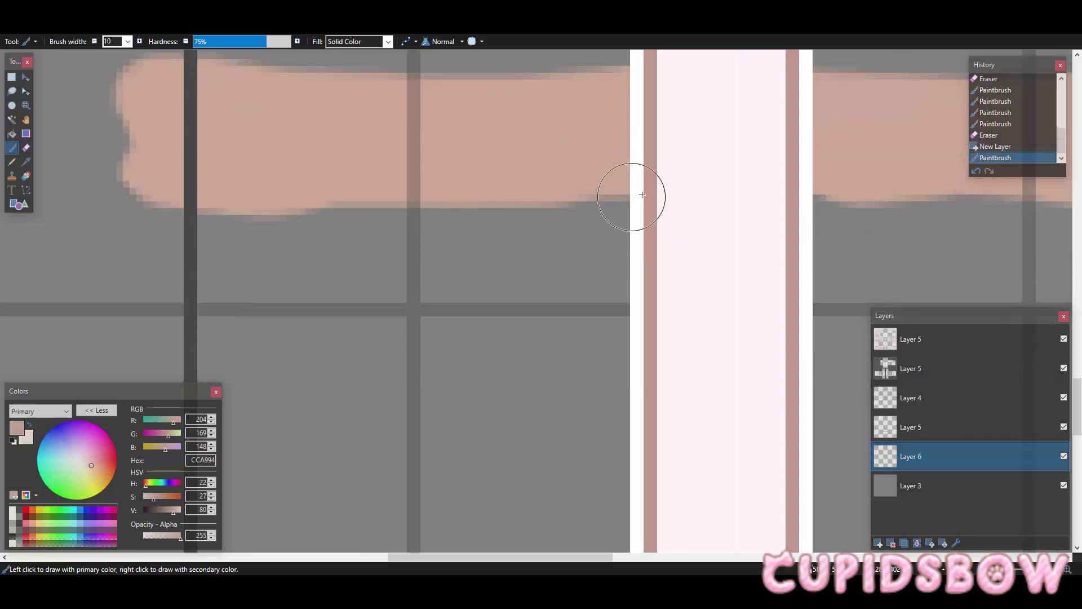
mouse_move(623, 231)
mouse_down()
mouse_move(539, 279)
mouse_move(149, 243)
mouse_move(211, 207)
mouse_move(519, 234)
mouse_up()
Step: Invert the colors of the upper bands on the Layer 5 just above Layer 6
click(942, 434)
key(ctrl+shift+i)
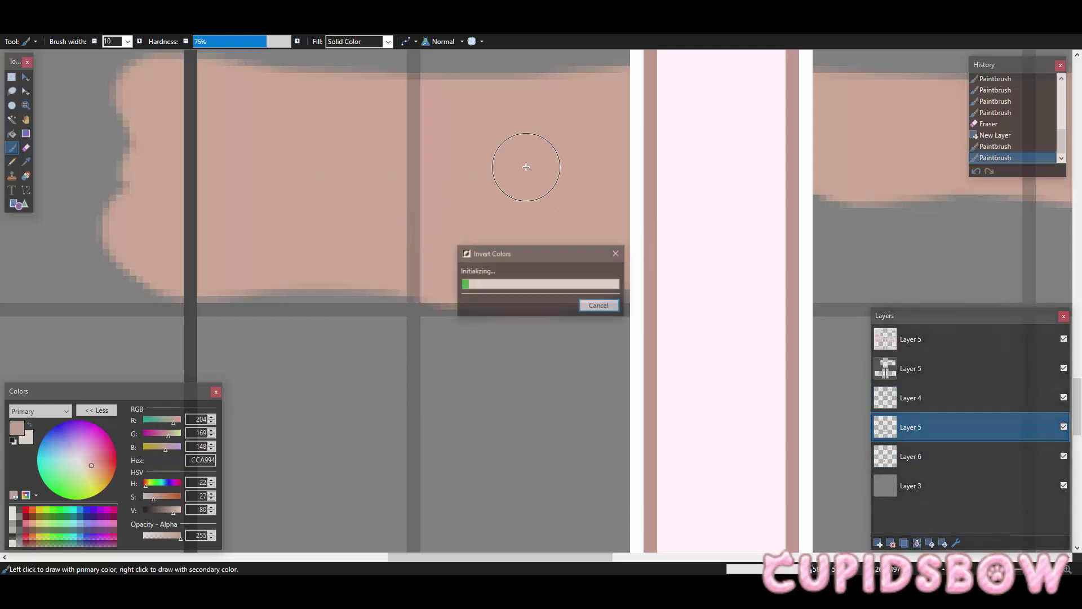
scroll(526, 167, down, 3)
scroll(799, 254, up, 6)
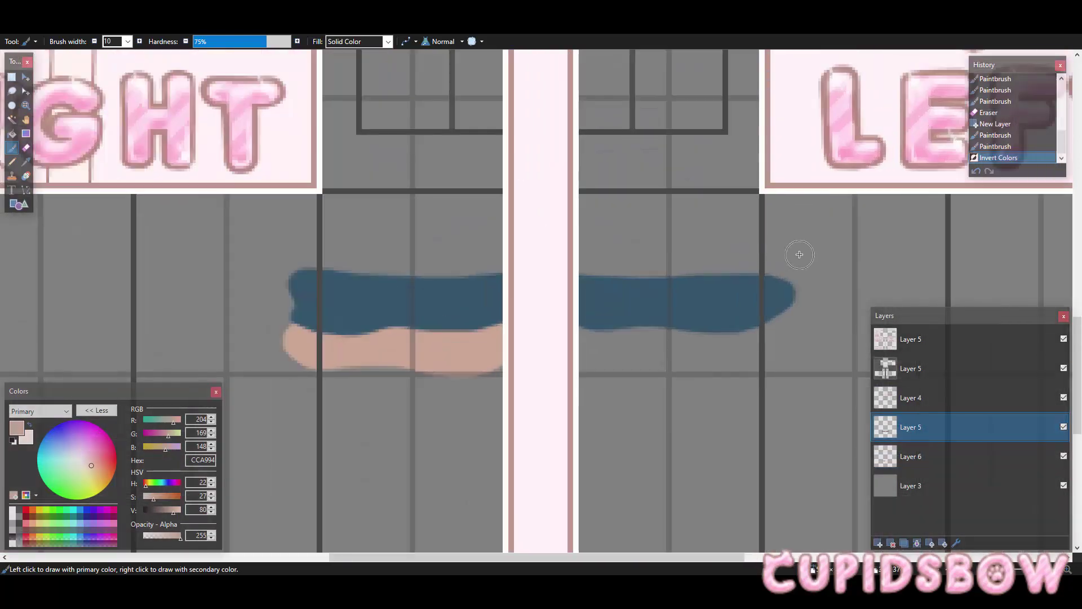
Step: On Layer 6, touch up the RIGHT sleeve's lower band and paint a matching band beneath the LEFT sleeve's blue band
scroll(799, 253, down, 2)
click(931, 454)
click(285, 280)
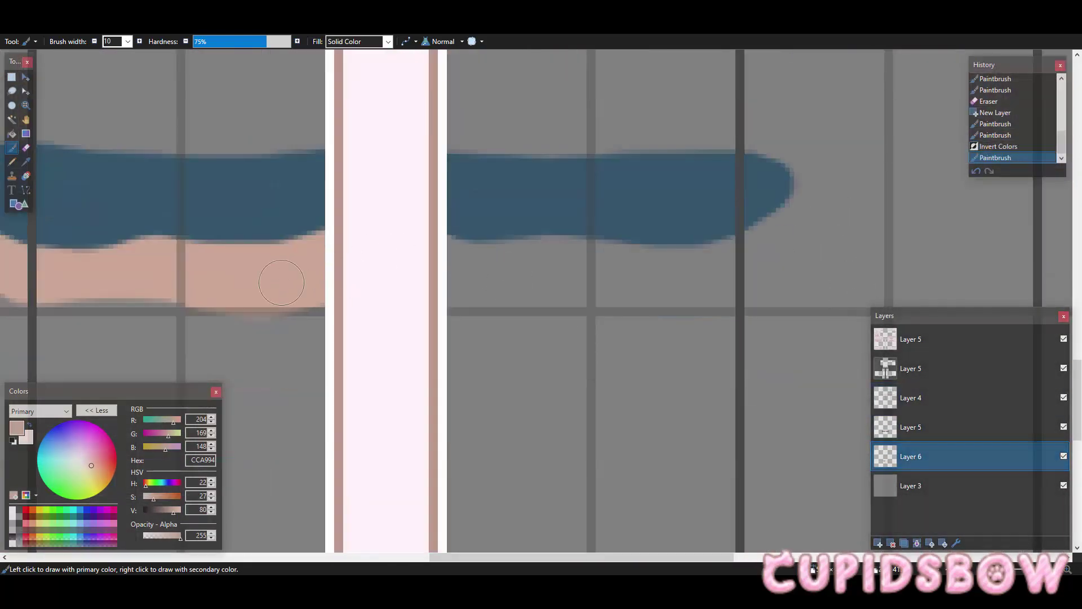
click(282, 280)
mouse_move(282, 281)
mouse_down()
mouse_move(563, 288)
mouse_move(564, 255)
mouse_up()
drag(688, 277, 772, 234)
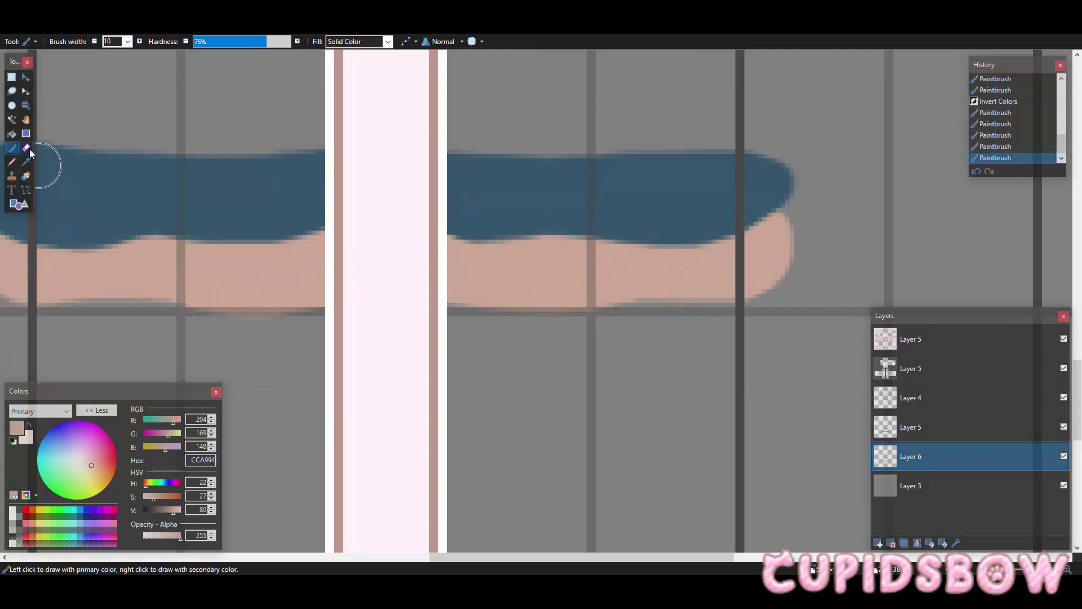
Step: Erase along the underside of the LEFT sleeve's lower band on Layer 6 to shape its edge
click(26, 147)
drag(407, 320, 489, 340)
scroll(610, 338, down, 5)
scroll(609, 261, down, 2)
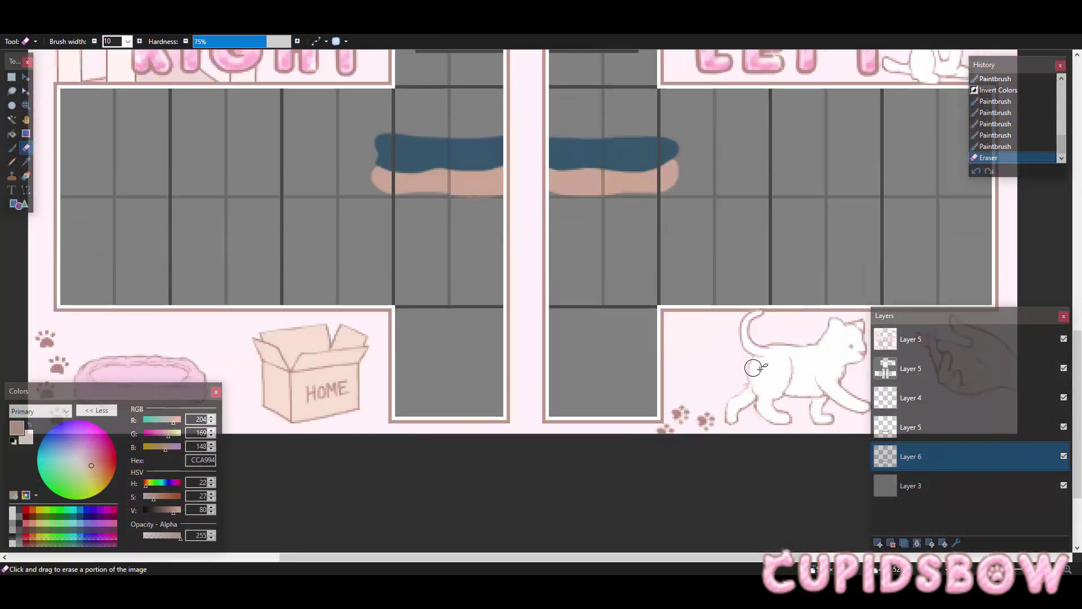
Step: Invert the colors of the first-row Layer 5 just above Layer 6, and invert Layer 6 as well
scroll(665, 314, up, 1)
scroll(666, 315, up, 1)
click(901, 427)
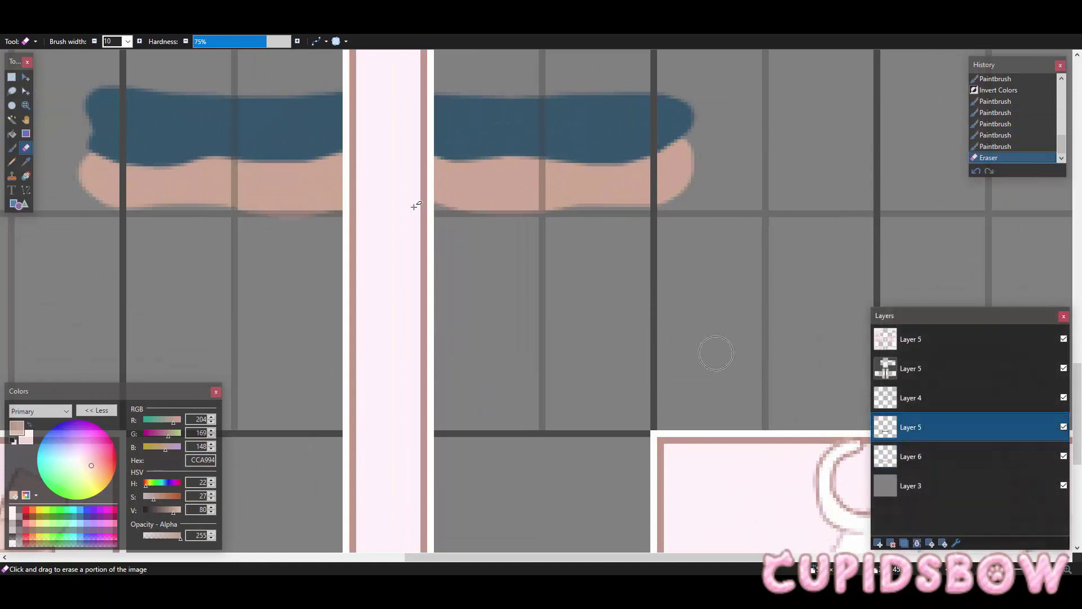
key(ctrl+shift+i)
click(901, 458)
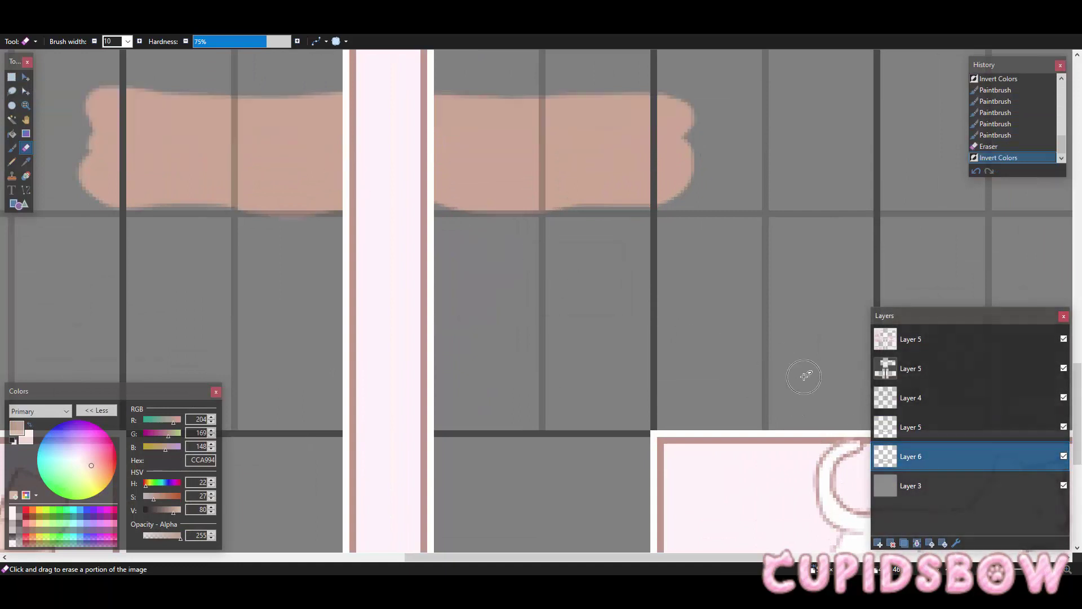
key(ctrl+shift+i)
Step: Add a new layer directly above Layer 3 and paint a third CCA994 band on it beneath the RIGHT sleeve's blue band
click(924, 487)
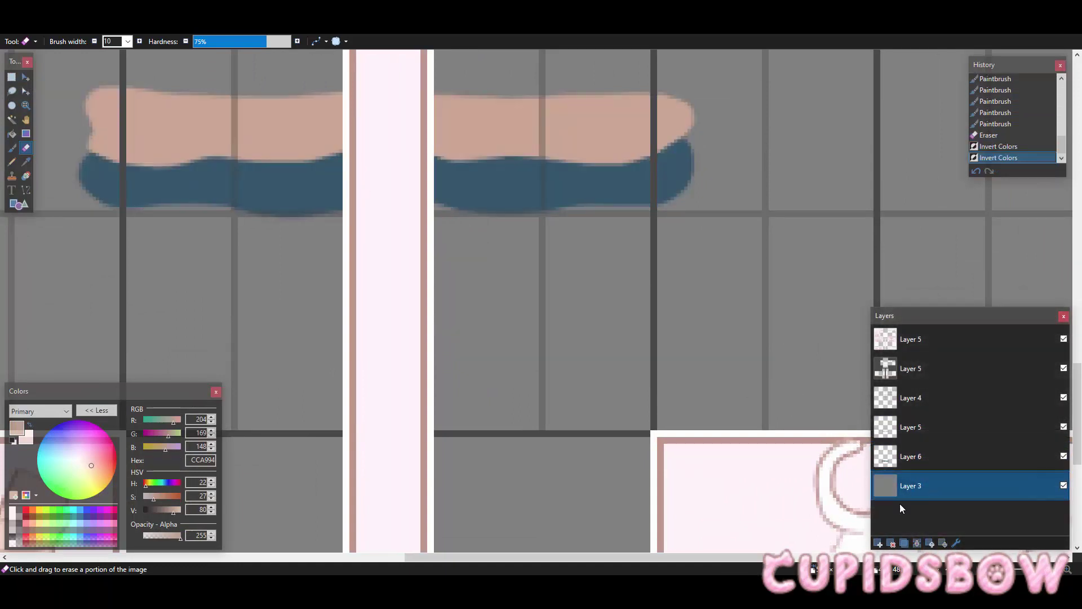
click(877, 544)
scroll(389, 344, up, 3)
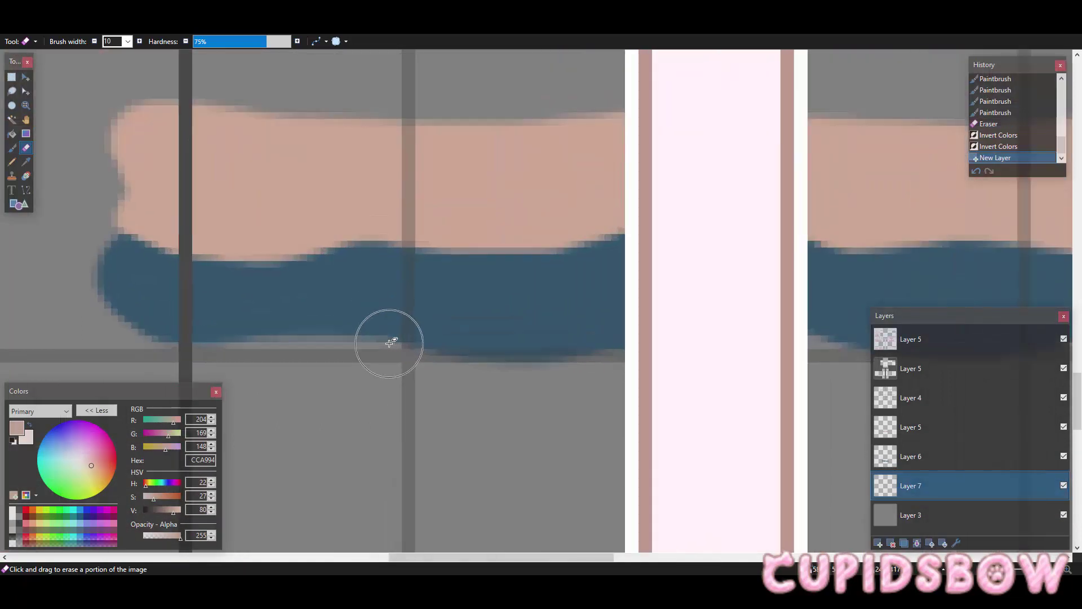
scroll(360, 319, down, 2)
click(13, 149)
scroll(150, 289, up, 1)
scroll(338, 377, down, 1)
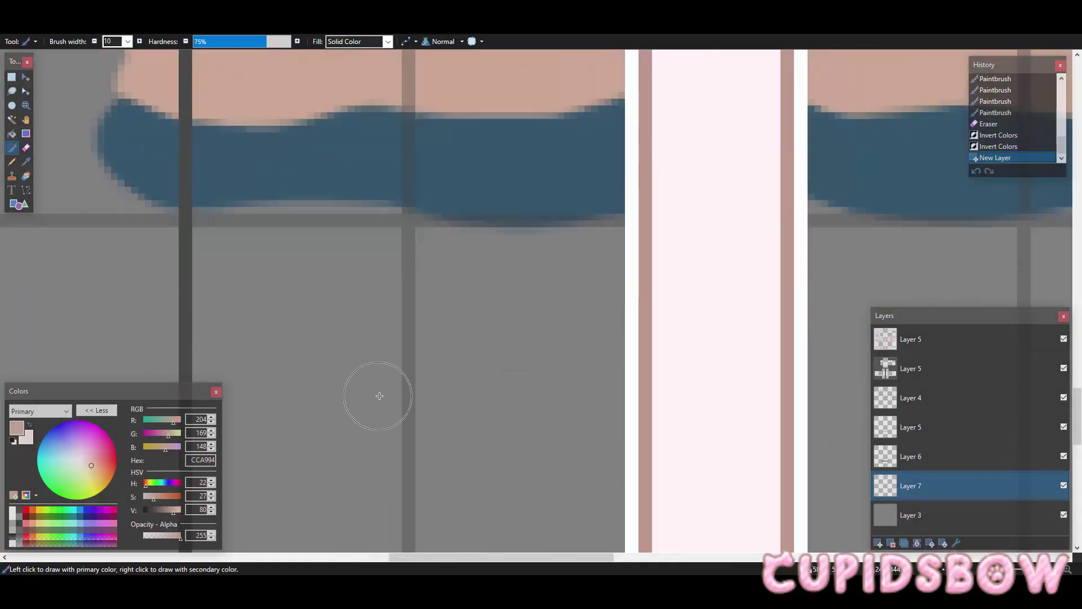
scroll(388, 403, up, 2)
drag(539, 557, 528, 558)
scroll(507, 490, down, 1)
mouse_move(221, 343)
mouse_down()
mouse_move(289, 378)
mouse_move(561, 314)
mouse_move(175, 261)
mouse_up()
scroll(541, 313, down, 1)
drag(529, 311, 567, 307)
key(ctrl+z)
drag(665, 313, 484, 311)
Step: Paint the matching third band on the LEFT sleeve and move the contents of Layer 7 up 3 pixels
drag(471, 558, 573, 558)
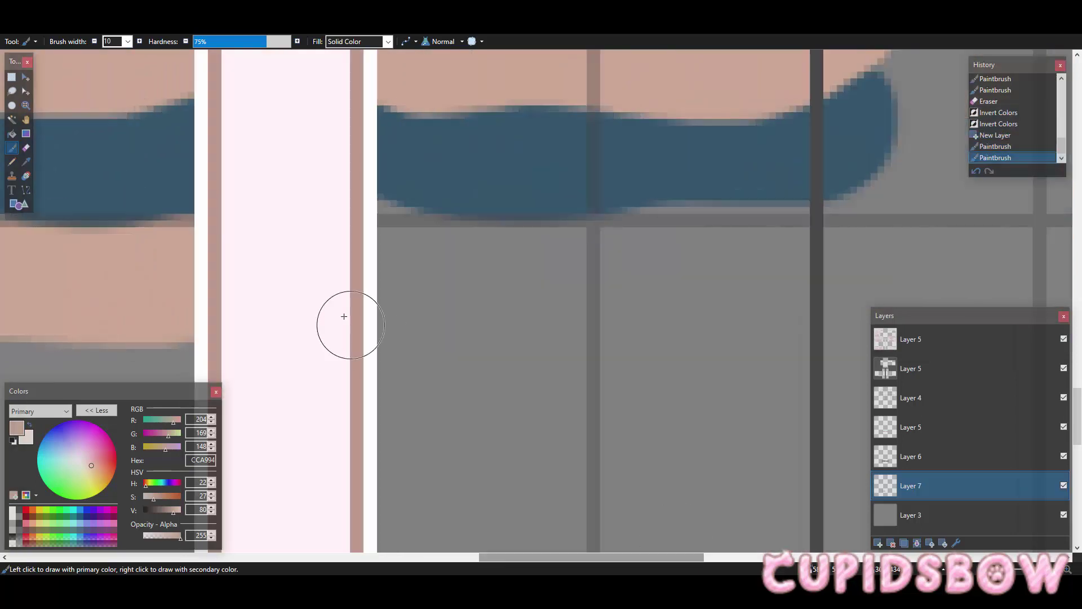
mouse_move(345, 316)
mouse_down()
mouse_move(785, 315)
mouse_move(722, 261)
mouse_move(763, 265)
mouse_up()
scroll(371, 183, down, 4)
click(26, 78)
drag(230, 135, 230, 124)
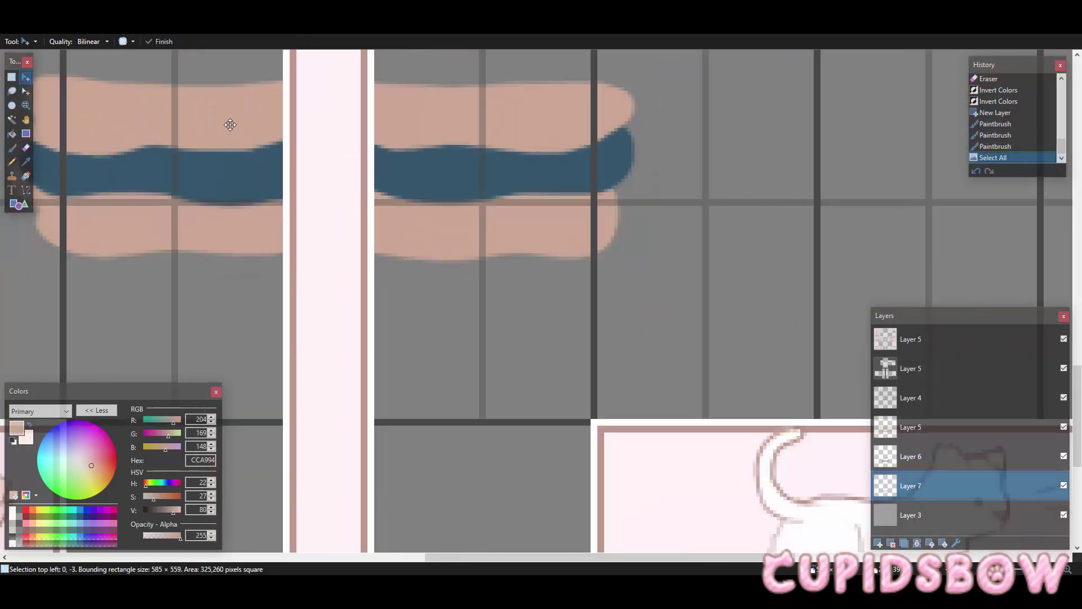
Step: Invert the colors of Layer 6 and of Layer 7
click(910, 456)
key(ctrl+shift+i)
click(910, 486)
key(ctrl+shift+i)
Step: Add a new layer directly above Layer 3 and paint a fourth CCA994 band on it beneath the RIGHT sleeve's third band
scroll(522, 288, down, 3)
click(911, 515)
click(878, 542)
scroll(169, 113, up, 4)
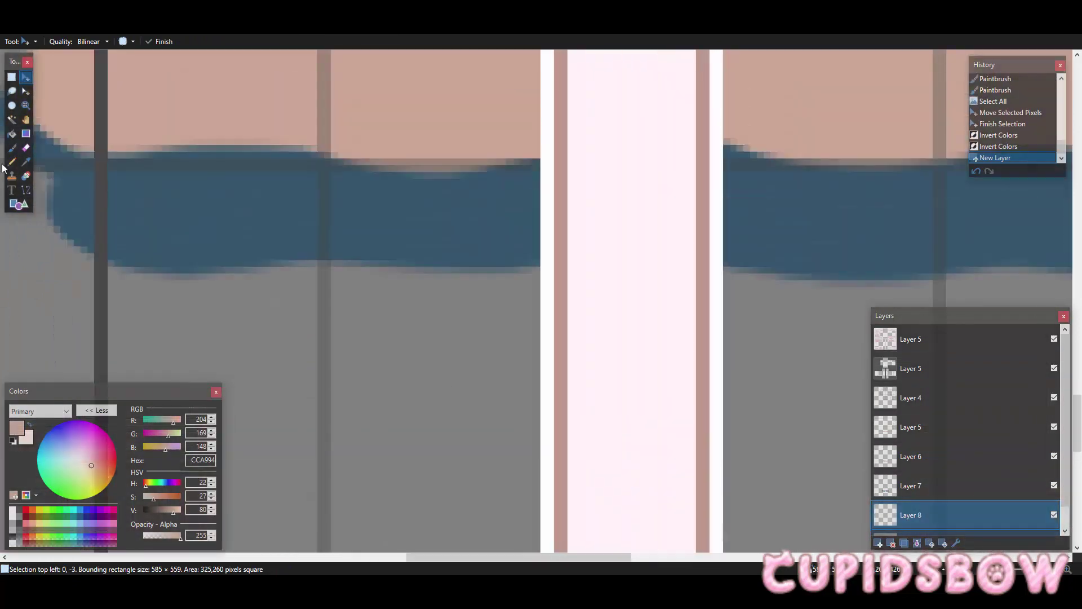
click(12, 147)
scroll(170, 214, down, 1)
drag(93, 195, 555, 194)
mouse_move(563, 264)
mouse_down()
mouse_move(200, 277)
mouse_move(82, 242)
mouse_up()
Step: On Layer 8, paint the matching fourth band beneath the LEFT sleeve's third band
drag(600, 557, 667, 558)
mouse_move(394, 279)
mouse_down()
mouse_move(697, 287)
mouse_move(853, 260)
mouse_up()
drag(853, 226, 431, 224)
scroll(531, 179, down, 6)
scroll(587, 156, up, 5)
scroll(622, 174, down, 3)
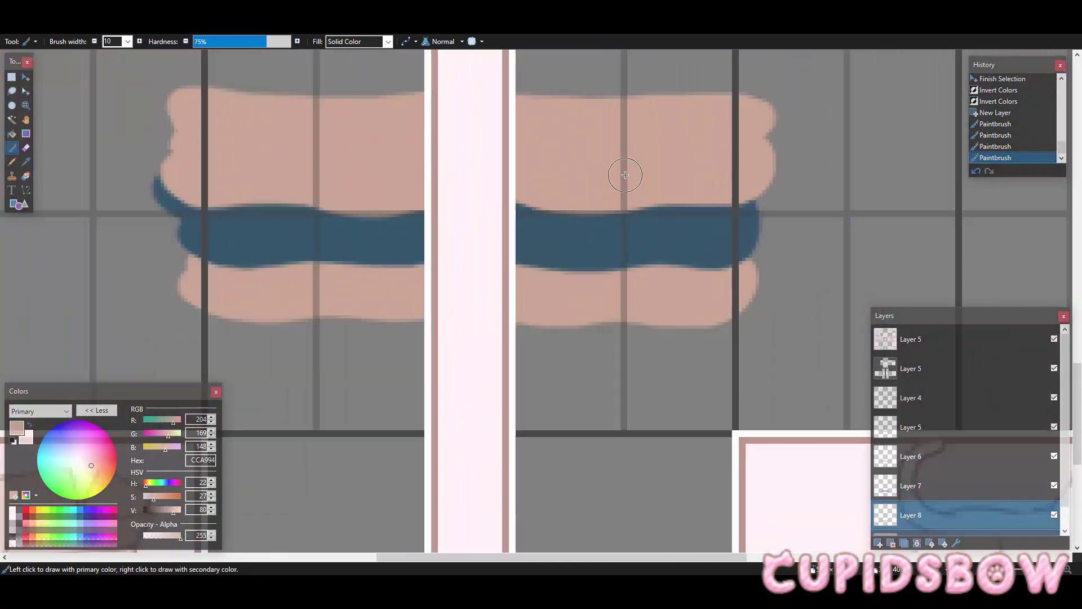
scroll(625, 175, up, 1)
scroll(624, 174, down, 1)
Step: Invert the colors of Layer 7 and of Layer 8
click(910, 486)
key(ctrl+shift+i)
click(910, 515)
key(ctrl+shift+i)
Step: Add a new layer directly above Layer 3 and paint a fifth CCA994 band on it beneath the RIGHT sleeve's fourth band
drag(1064, 479, 1059, 502)
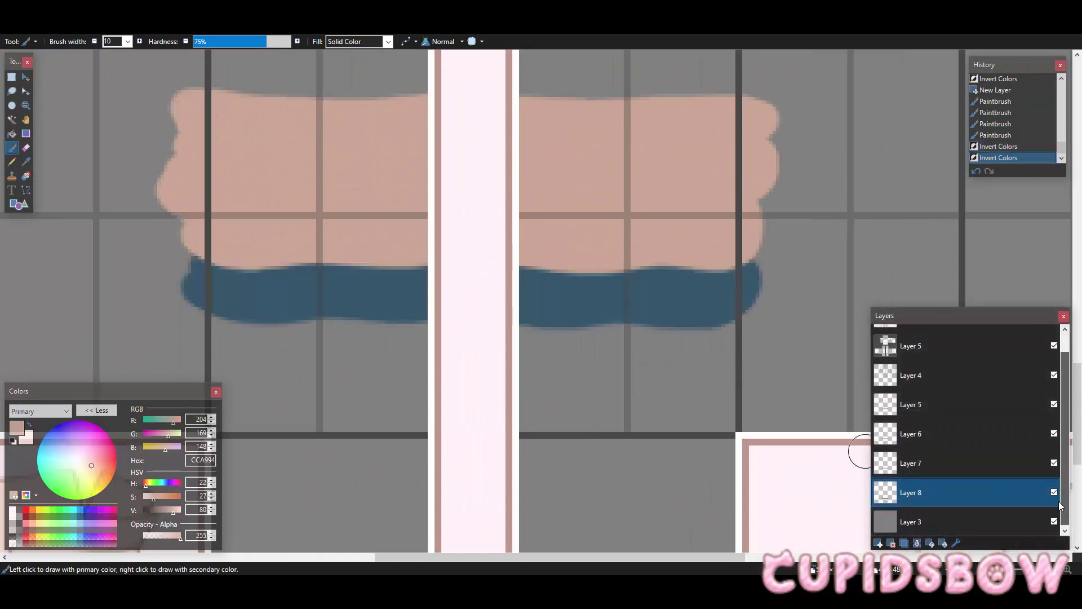
click(936, 522)
click(877, 543)
scroll(200, 229, up, 4)
scroll(205, 242, down, 3)
mouse_move(208, 254)
mouse_down()
mouse_move(316, 197)
mouse_move(644, 261)
mouse_up()
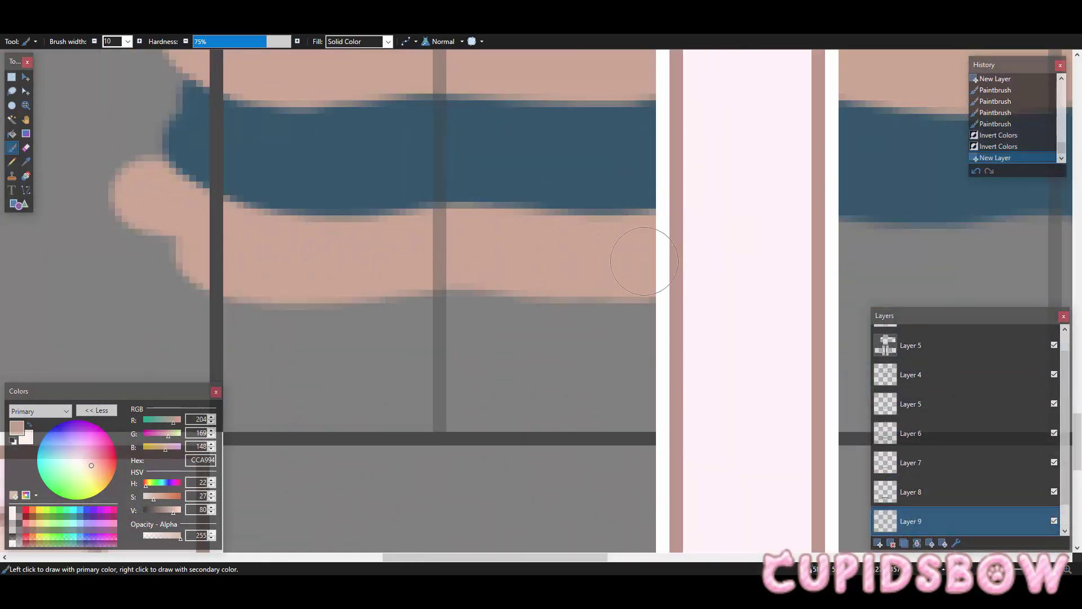
drag(382, 271, 496, 265)
Step: Paint the matching fifth band on the LEFT sleeve on Layer 9, and invert the colors of Layer 8
drag(500, 557, 618, 558)
mouse_move(284, 258)
mouse_down()
mouse_move(400, 284)
mouse_move(698, 236)
mouse_up()
mouse_move(596, 267)
mouse_down()
mouse_move(607, 268)
mouse_move(374, 218)
mouse_up()
scroll(383, 181, up, 3)
scroll(383, 181, down, 3)
click(910, 491)
key(ctrl+shift+i)
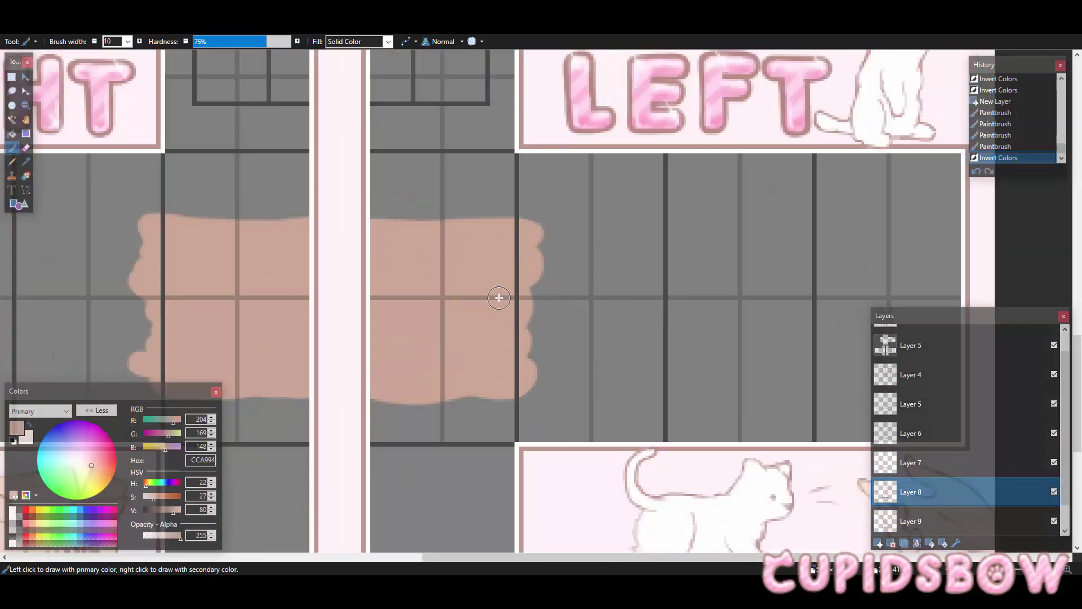
Step: Duplicate the first-row Layer 5 and recolor the copy cream with hue 17, saturation 127 and lightness 70
scroll(399, 313, up, 2)
click(918, 405)
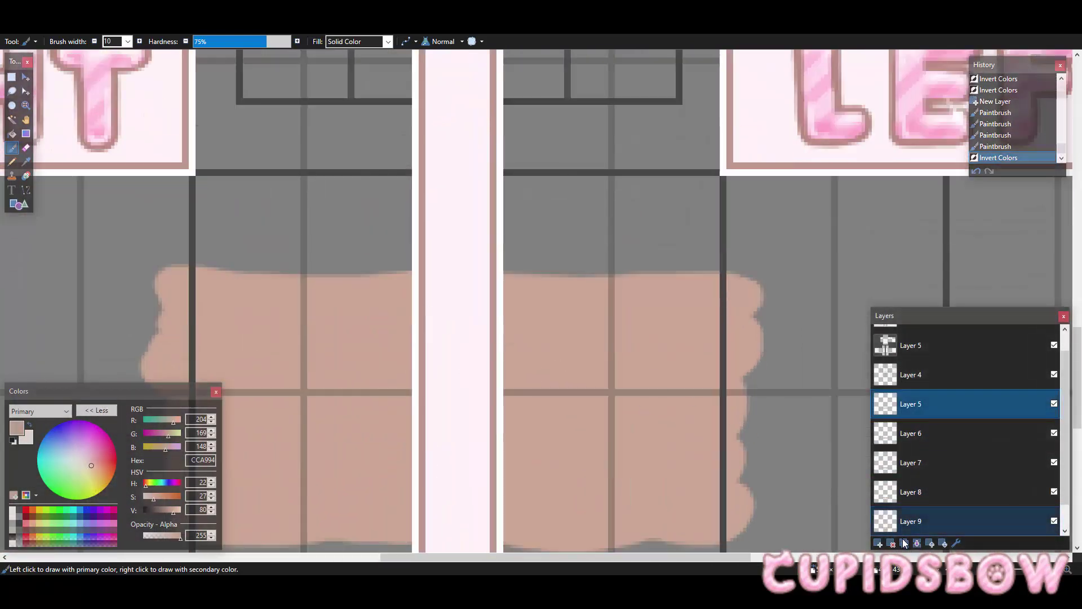
click(903, 543)
scroll(355, 211, down, 1)
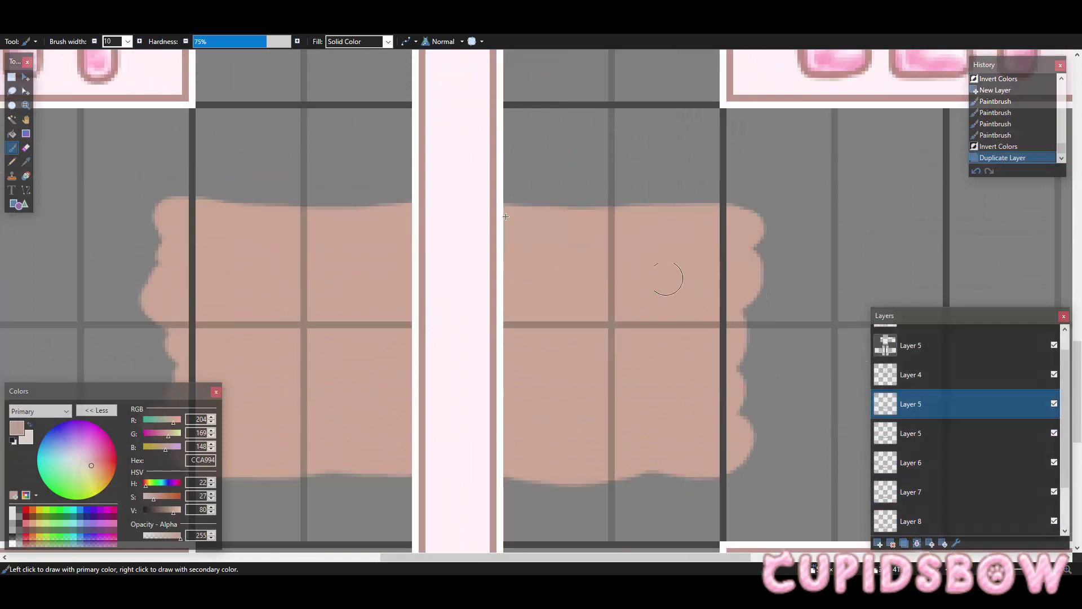
click(139, 14)
click(163, 82)
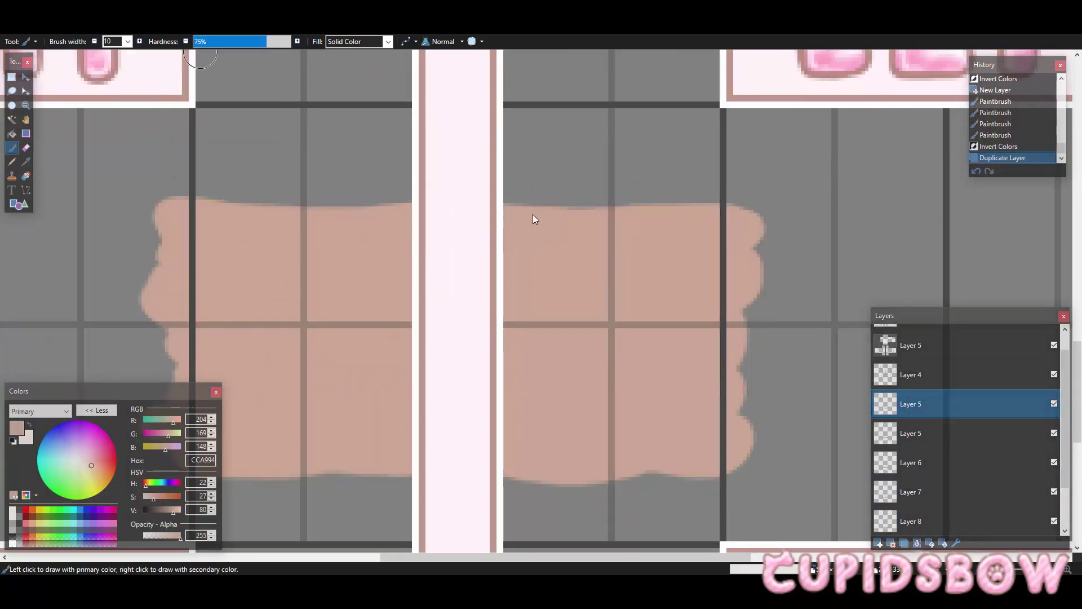
drag(512, 310, 558, 318)
click(527, 289)
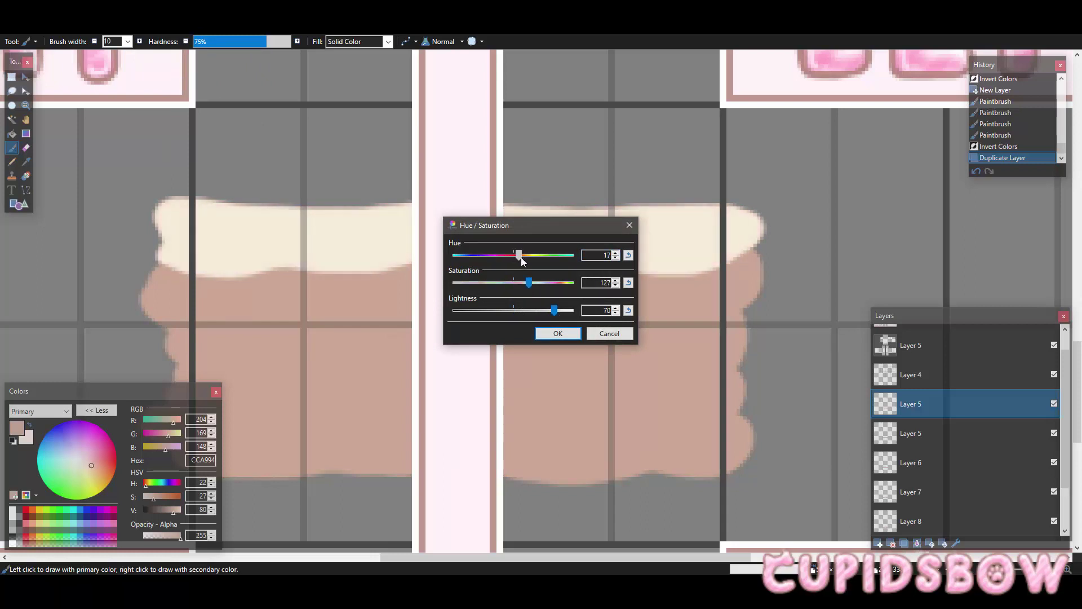
click(558, 333)
Step: Duplicate Layer 6 and Layer 7, applying the same Hue / Saturation adjustment to each copy
click(928, 461)
key(ctrl+shift+d)
key(ctrl+shift+u)
click(564, 332)
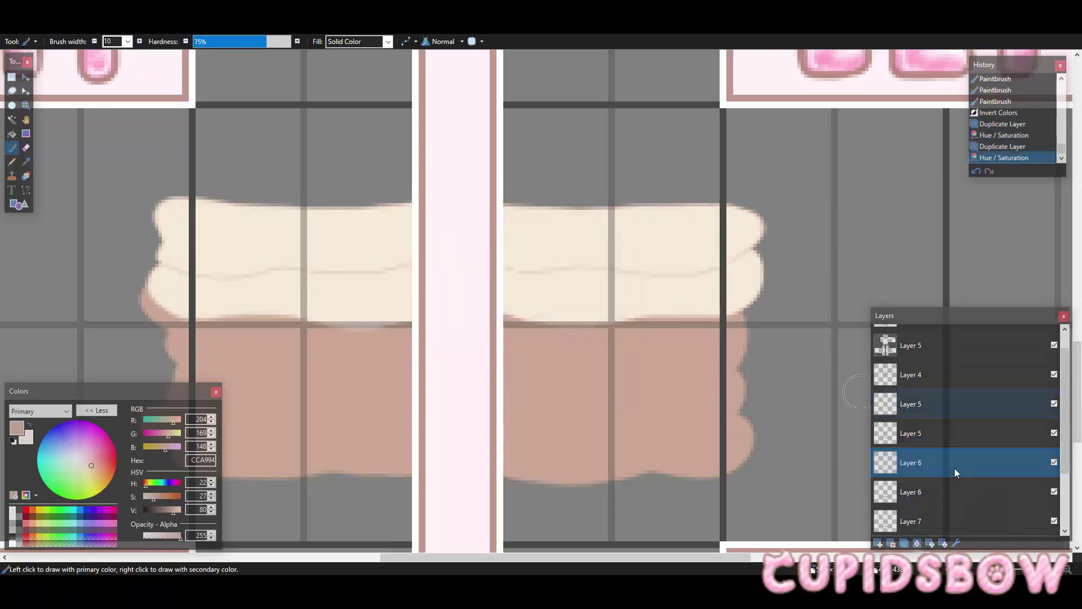
key(ctrl+shift+d)
key(ctrl+f)
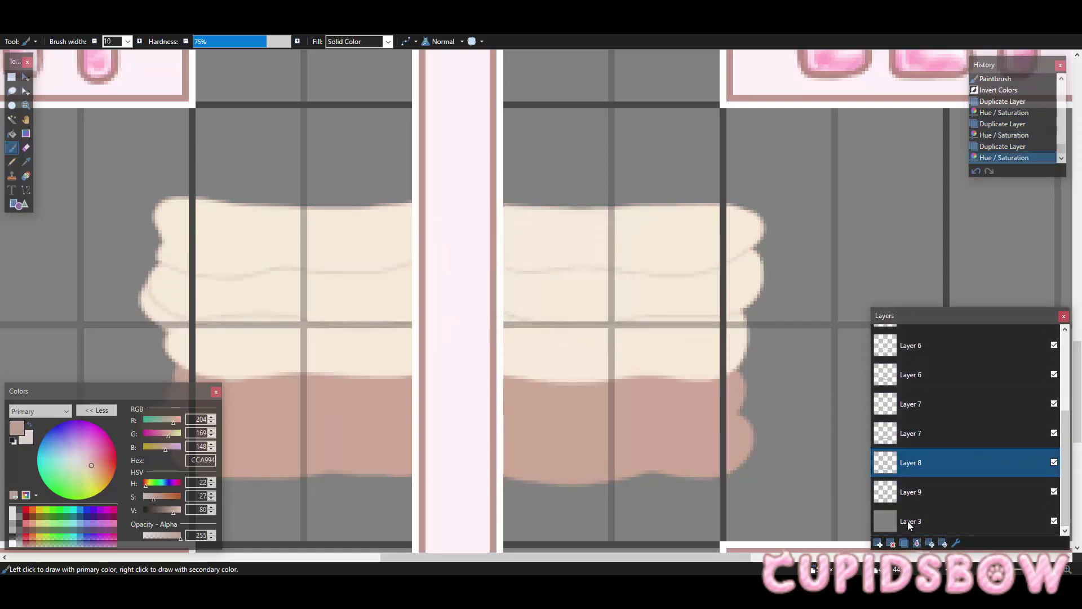
Step: Duplicate Layer 8 and Layer 9, repeating the Hue / Saturation adjustment on each copy
click(904, 543)
key(ctrl+f)
click(909, 521)
click(904, 543)
key(ctrl+f)
scroll(402, 248, down, 3)
scroll(401, 248, up, 3)
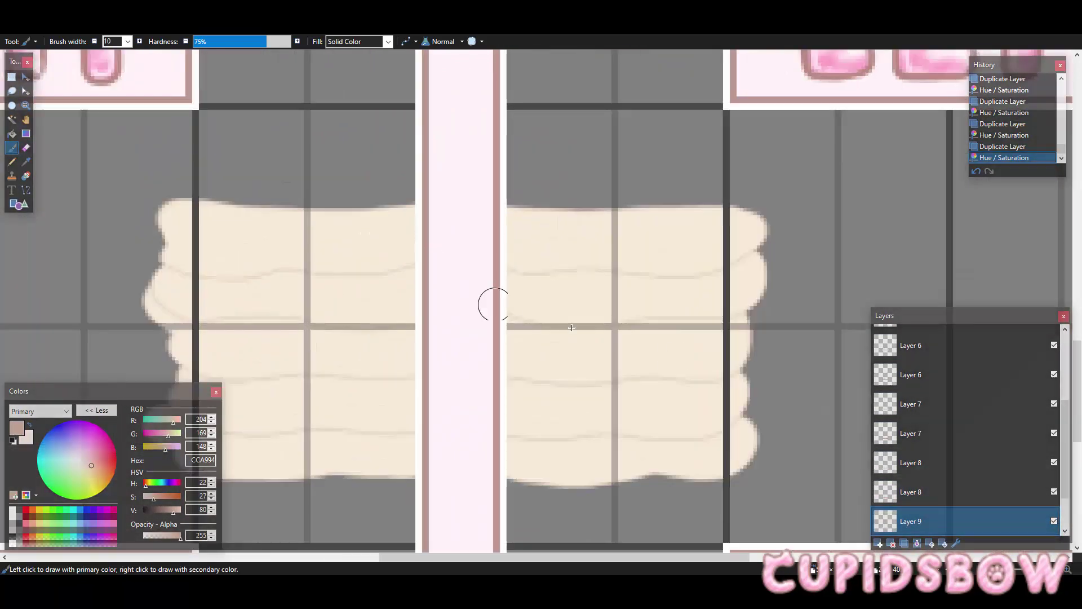
Step: Shrink the cream copy of the first-row Layer 5 with the Morphology effect in Erode mode, width and height 3
scroll(1034, 420, up, 3)
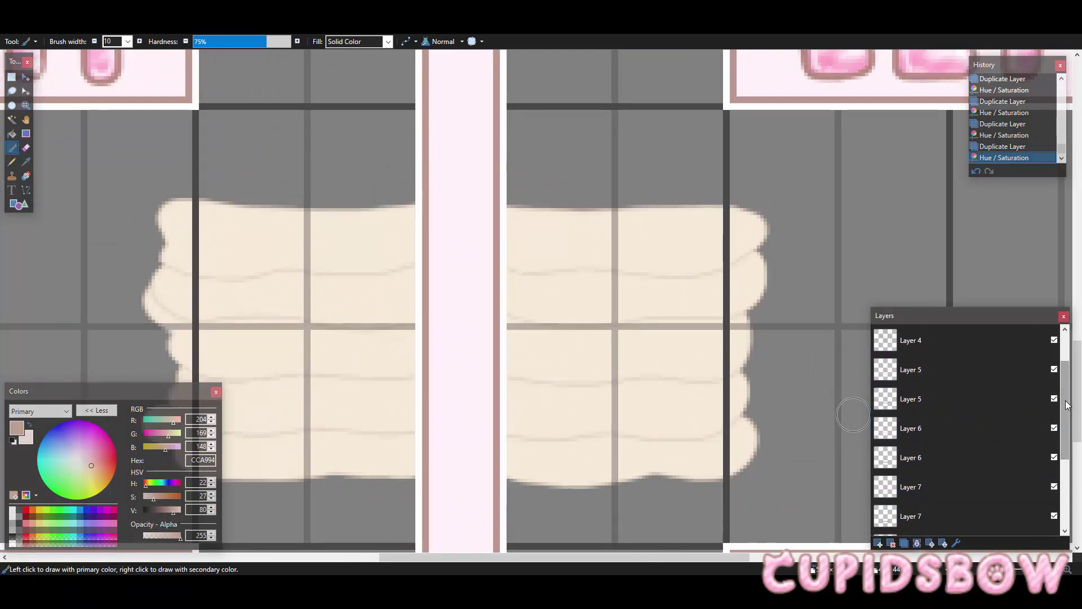
drag(1067, 406, 1065, 377)
click(1033, 423)
click(179, 13)
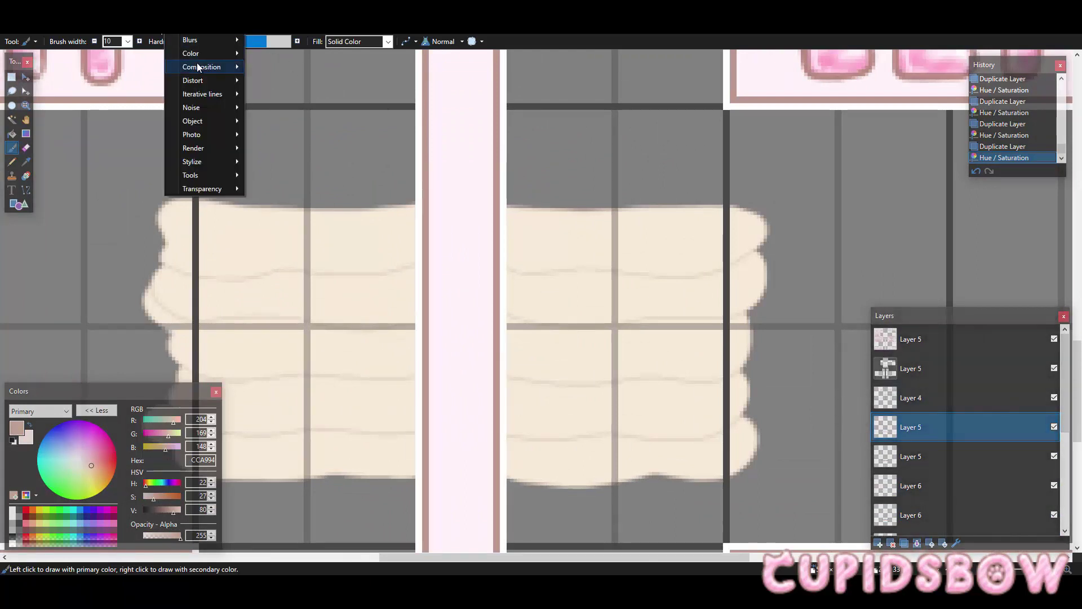
mouse_move(220, 87)
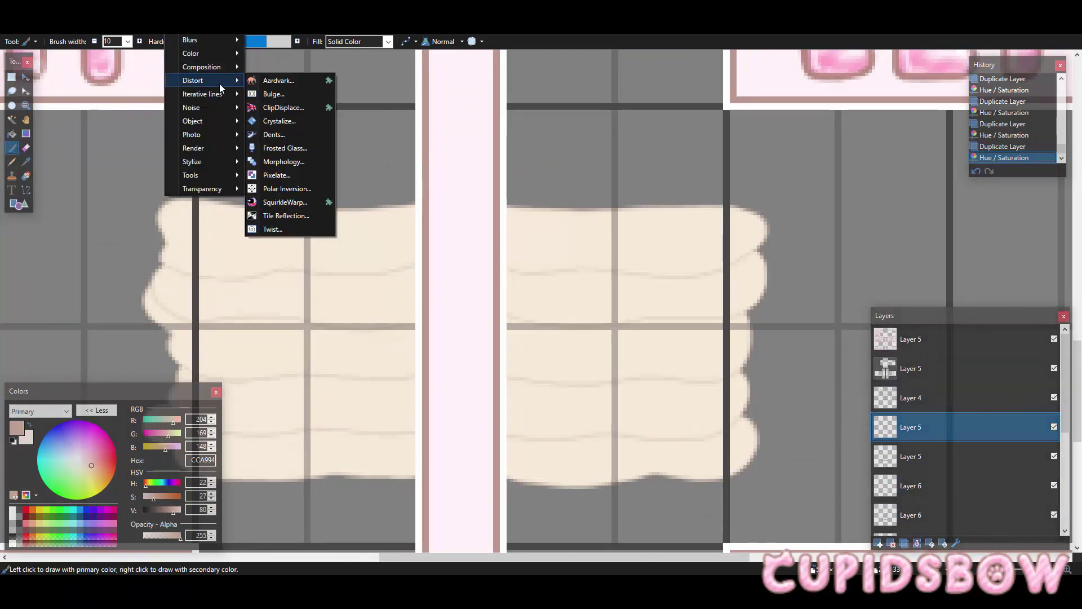
click(305, 161)
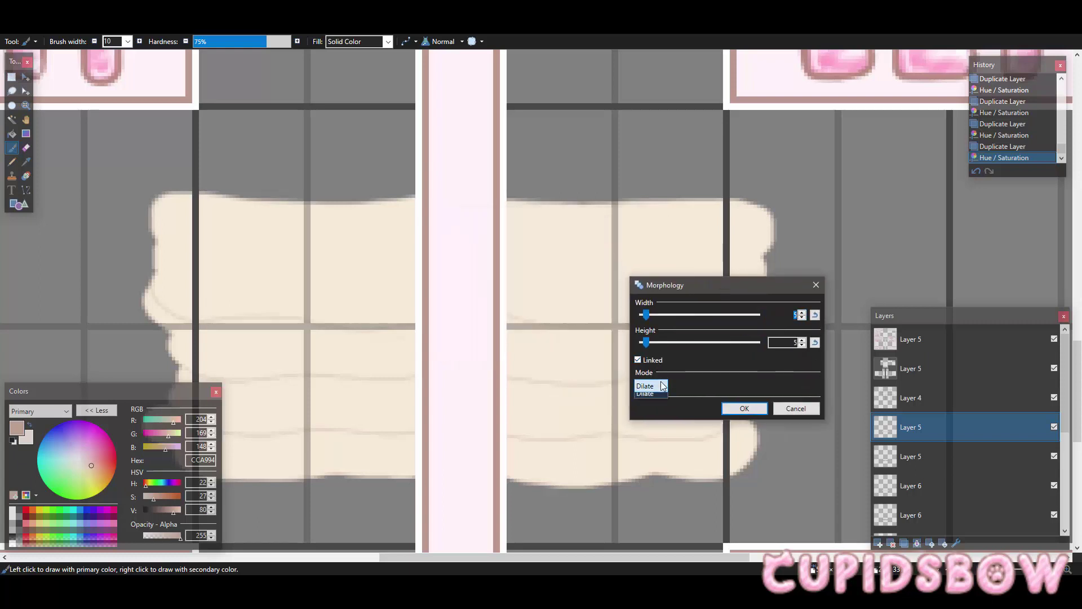
click(652, 395)
click(803, 316)
click(803, 316)
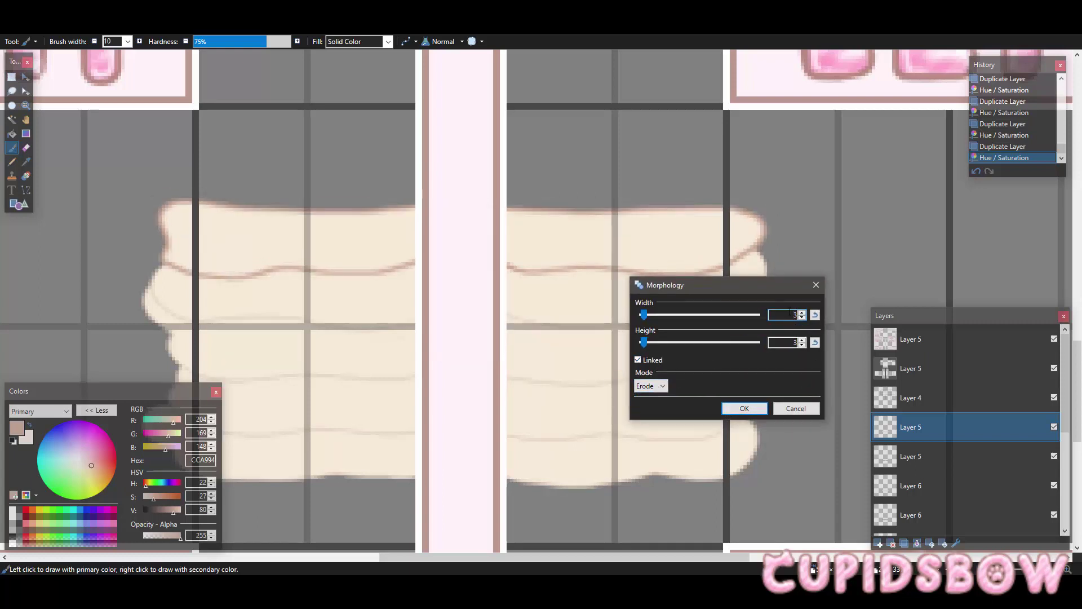
click(801, 318)
click(802, 313)
click(737, 407)
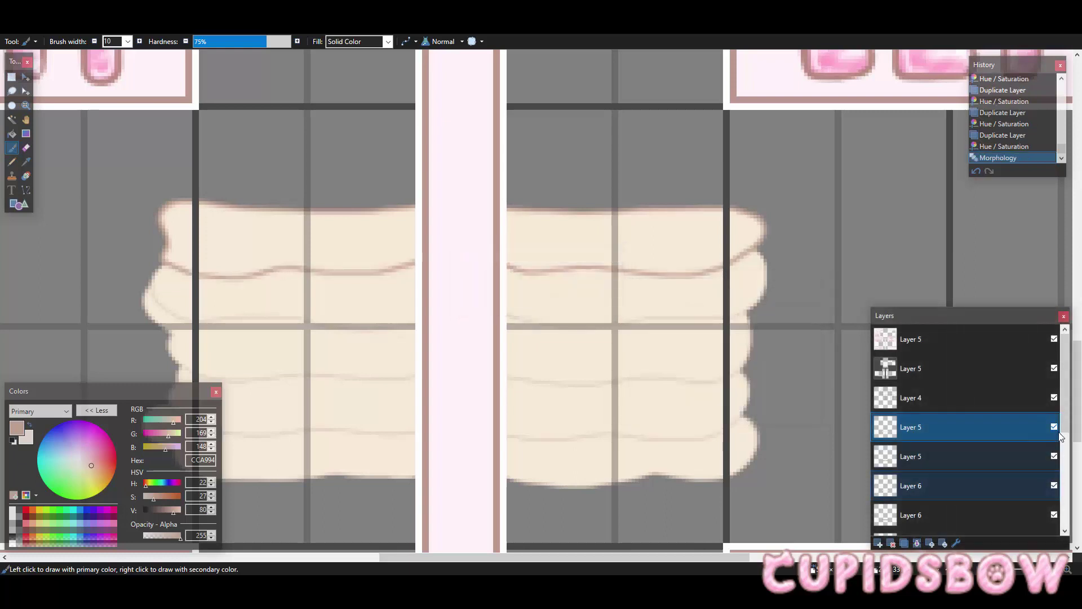
Step: Repeat the Morphology erosion on the cream copies of Layers 6, 7, 8 and 9
scroll(1000, 454, down, 1)
click(1001, 455)
click(135, 13)
click(191, 26)
click(946, 423)
drag(1064, 383, 1057, 342)
key(ctrl+f)
key(ctrl+d)
click(947, 481)
key(ctrl+f)
click(958, 461)
key(ctrl+f)
Step: Hide and show a layer to compare the outlined bands on both sleeves
scroll(568, 232, down, 8)
scroll(568, 233, up, 7)
click(1055, 339)
click(1054, 339)
scroll(1068, 372, down, 1)
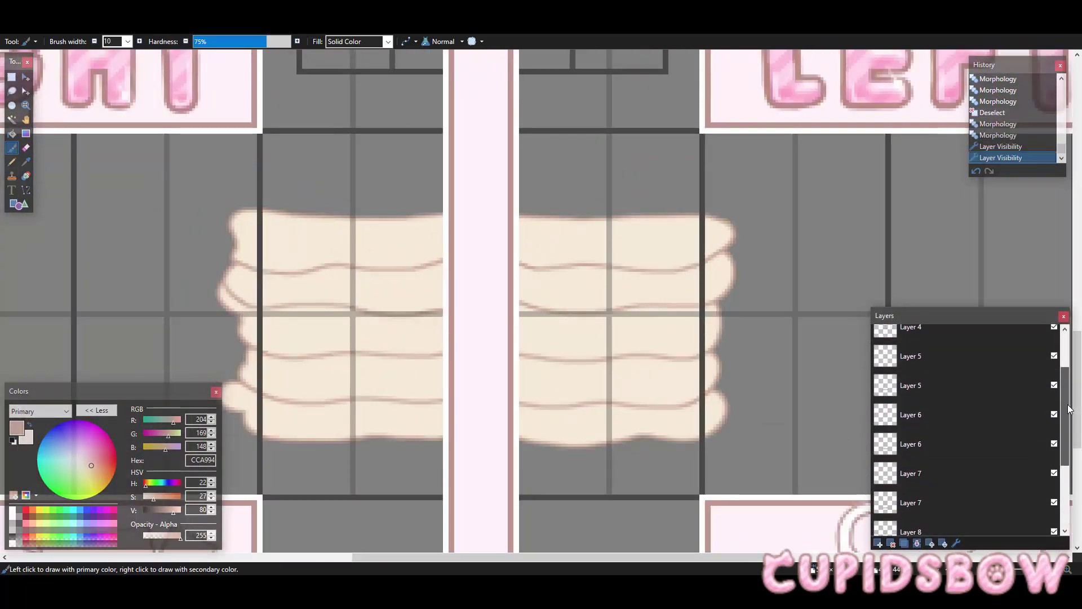
scroll(1072, 386, down, 1)
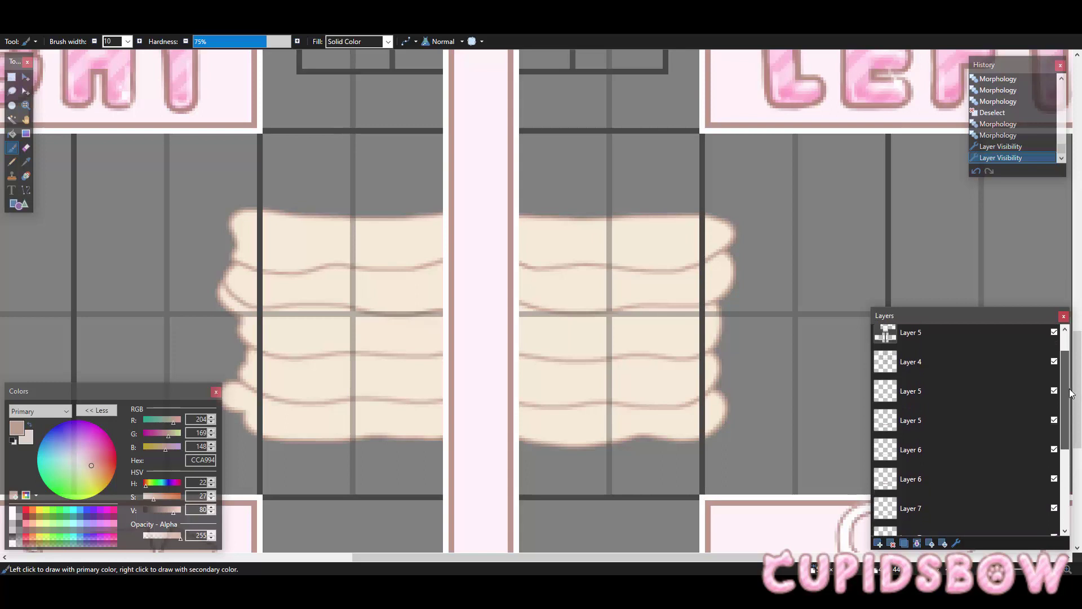
Step: Merge all the band layers, from the upper copy of Layer 5 down through Layer 9, into a single layer
click(948, 398)
click(913, 543)
click(913, 543)
click(913, 543)
click(913, 543)
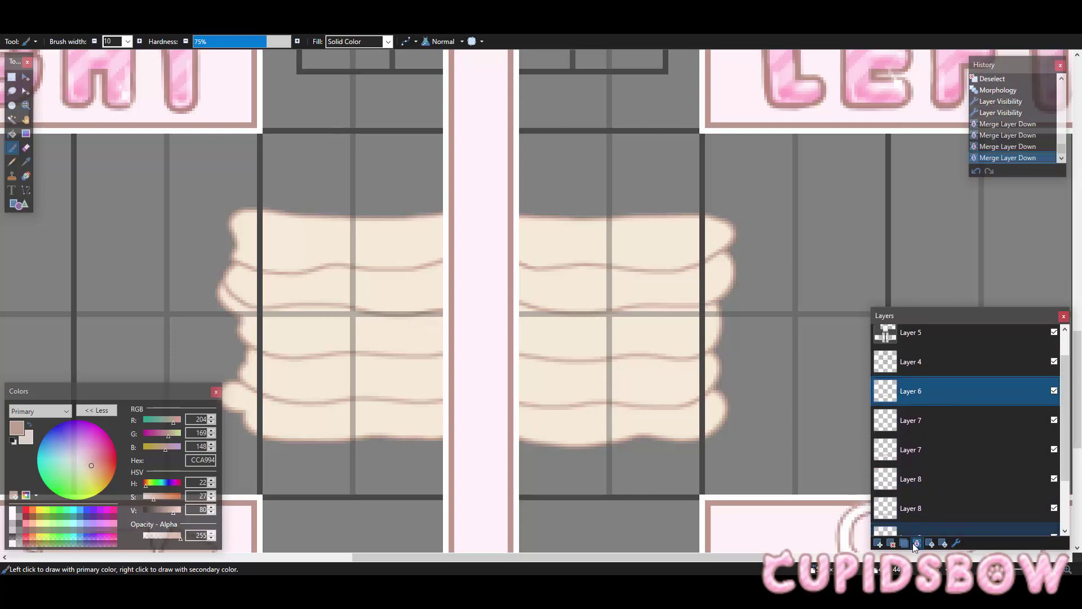
click(913, 543)
click(913, 543)
click(913, 543)
click(913, 543)
click(913, 543)
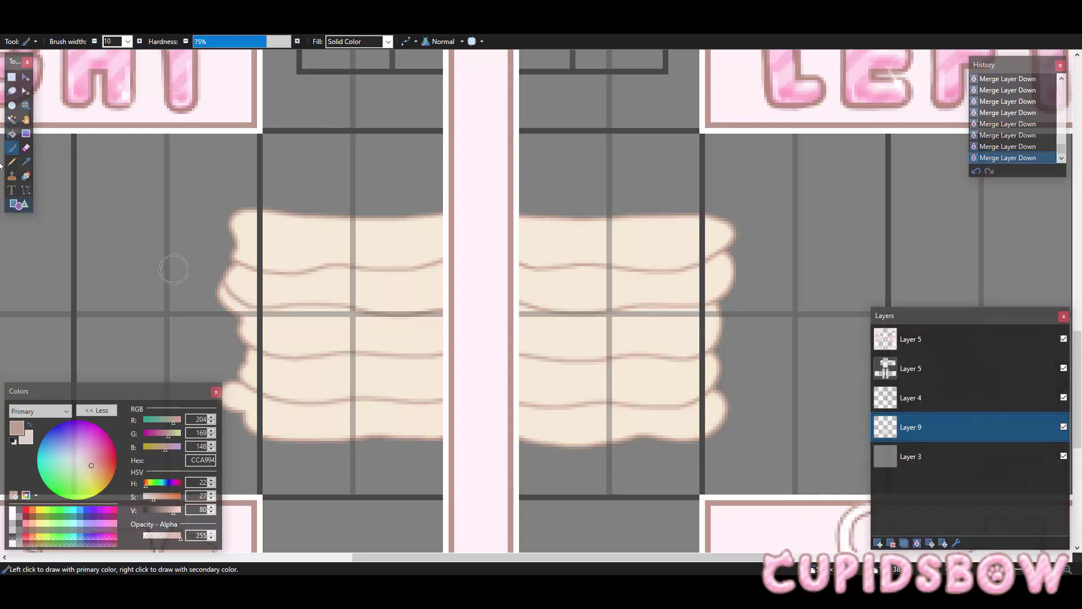
Step: Erase the bands' overhang past both sleeves' outer edges and in the gap between the sleeves using rectangular selections
key(s)
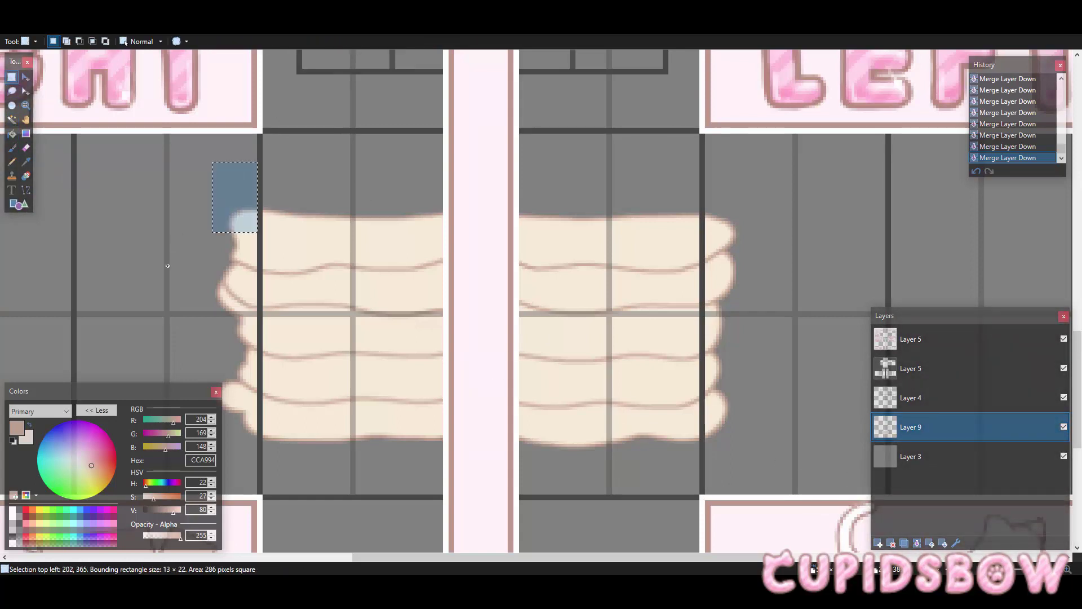
drag(167, 266, 118, 296)
drag(260, 159, 132, 296)
scroll(139, 271, down, 1)
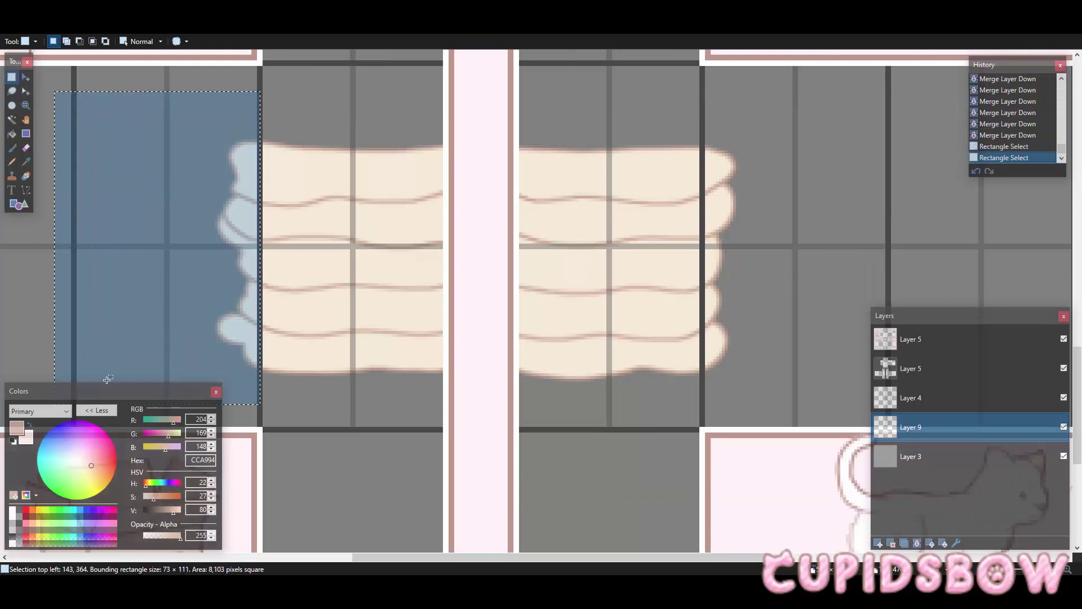
key(Delete)
drag(466, 170, 515, 417)
key(Delete)
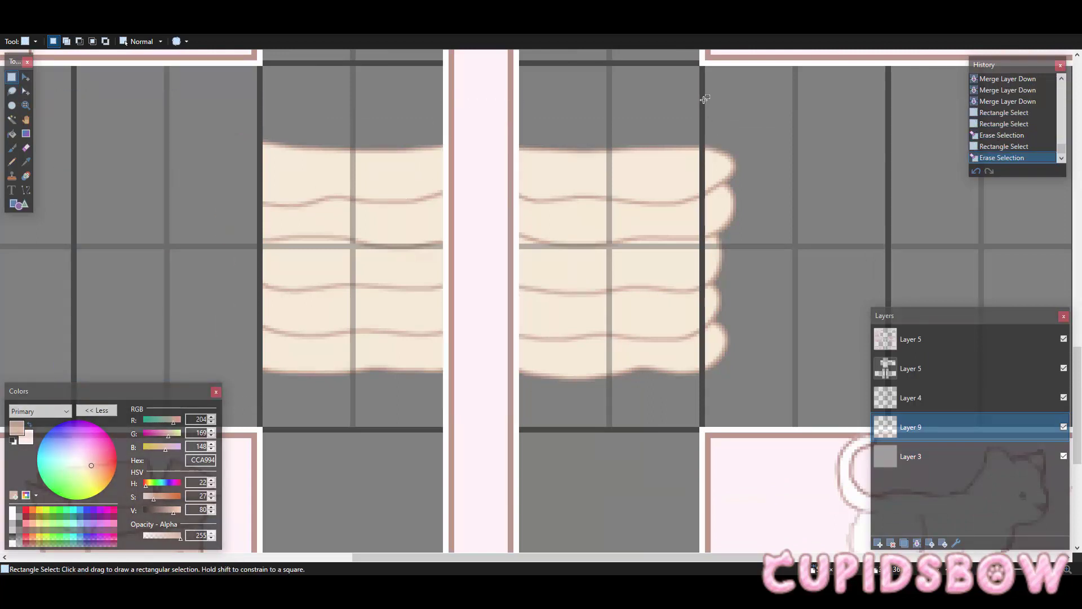
drag(704, 99, 801, 386)
key(Delete)
Step: Select the empty area surrounding the bands on Layer 9 with the Magic Wand at 68% tolerance
scroll(459, 237, up, 1)
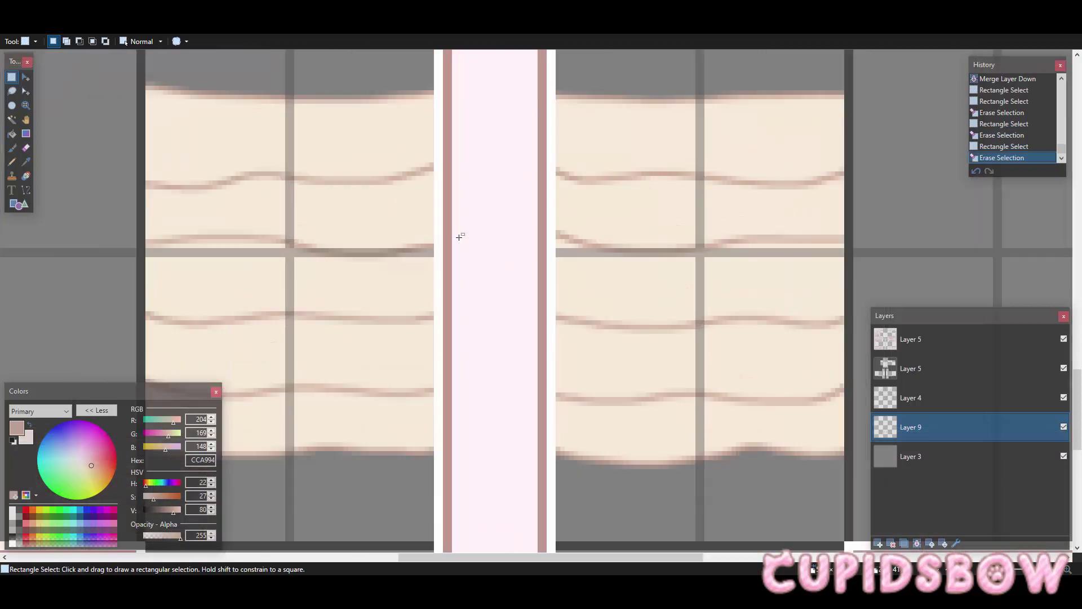
click(12, 120)
click(94, 148)
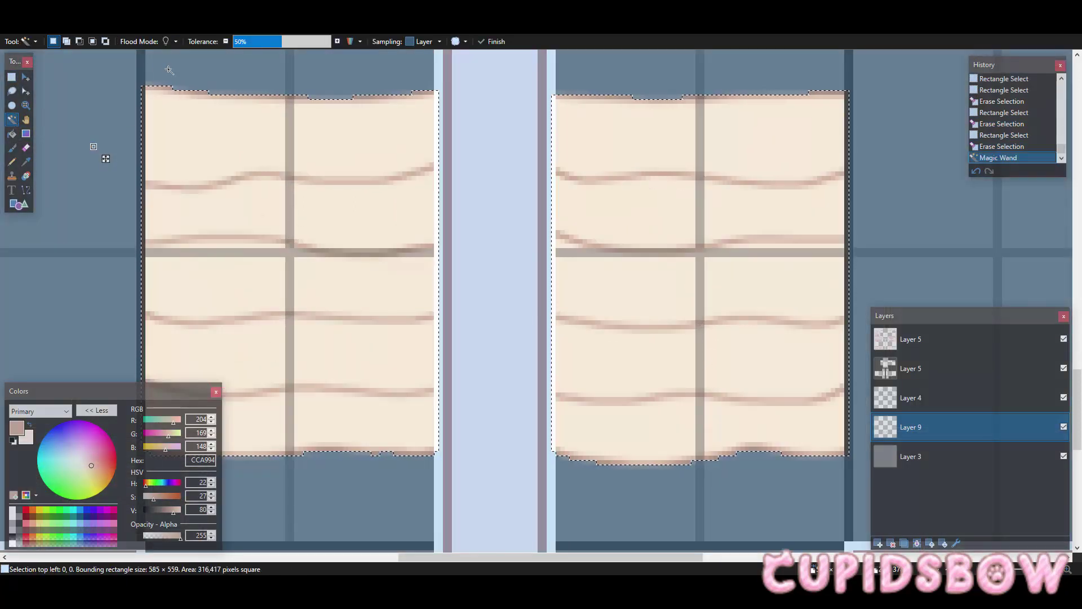
drag(265, 43, 298, 43)
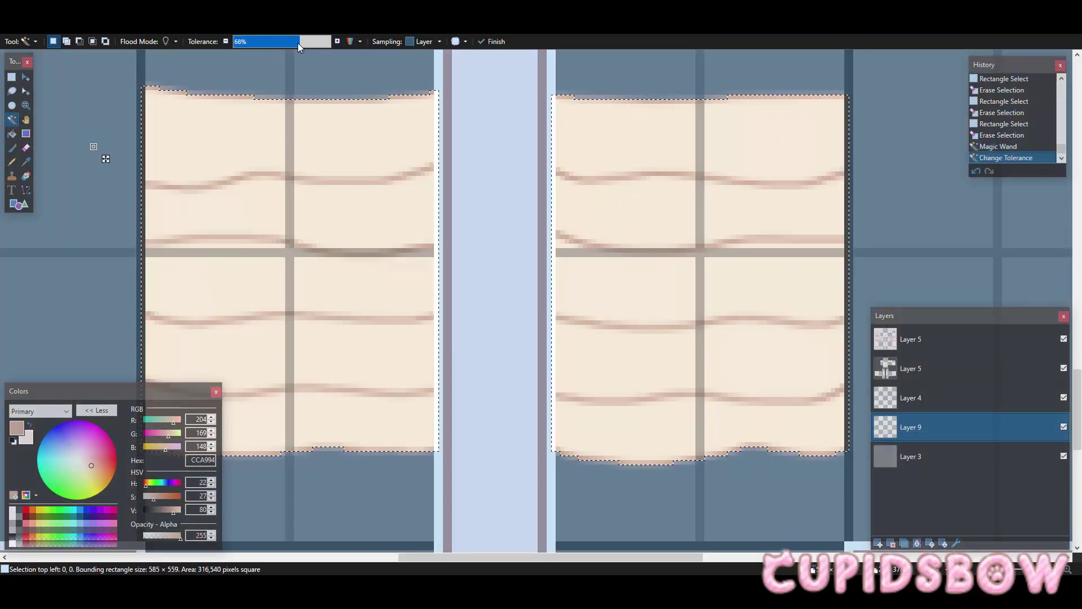
Step: Invert the selection so it covers the bands on both sleeves and add a new layer above Layer 9
key(ctrl+i)
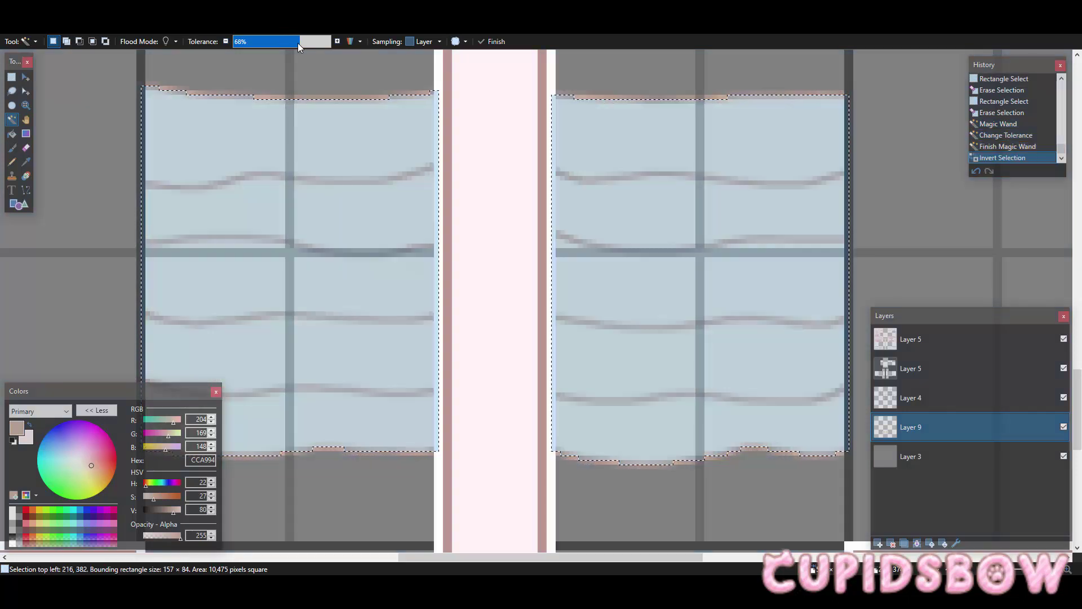
click(878, 543)
Step: Paint thin fold lines along the first seam of the left-hand sleeve with the Paintbrush at width 1 and 0% hardness
scroll(361, 293, down, 1)
click(13, 148)
scroll(75, 297, up, 2)
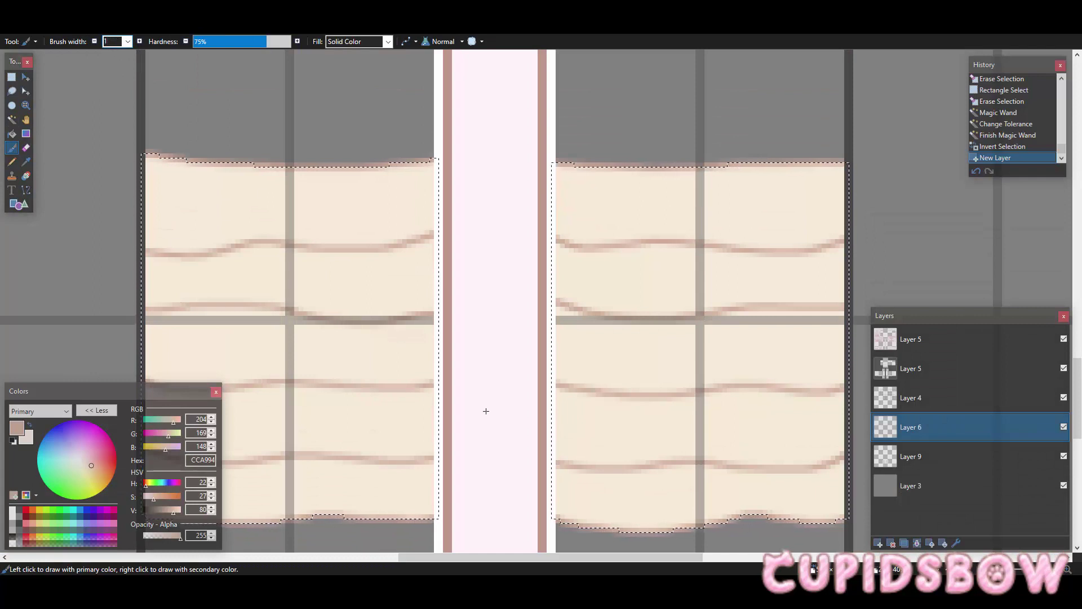
drag(607, 561, 562, 560)
click(195, 41)
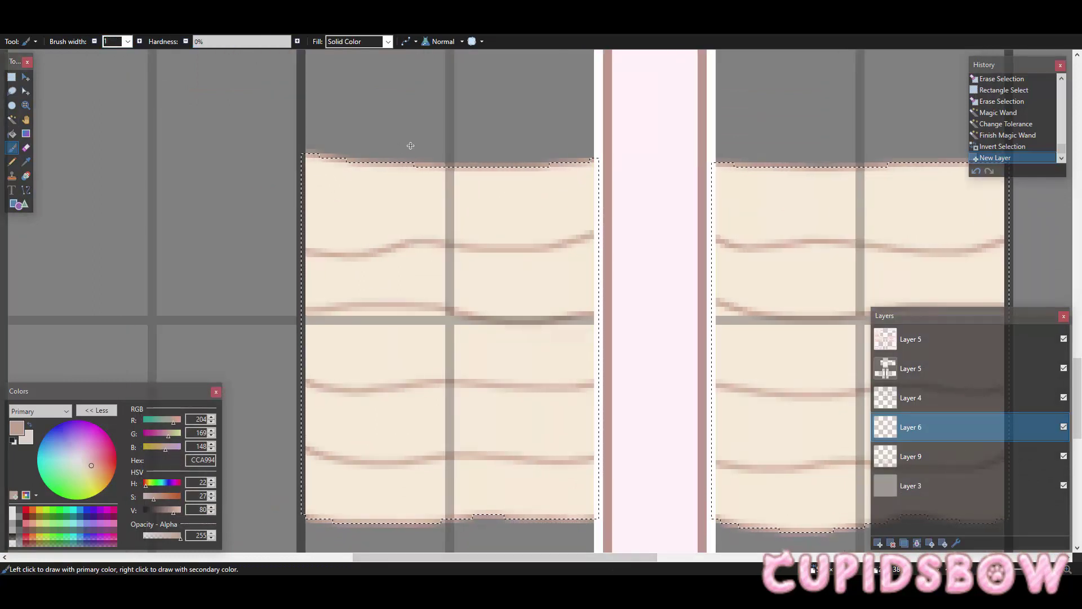
scroll(410, 145, up, 1)
drag(303, 307, 557, 223)
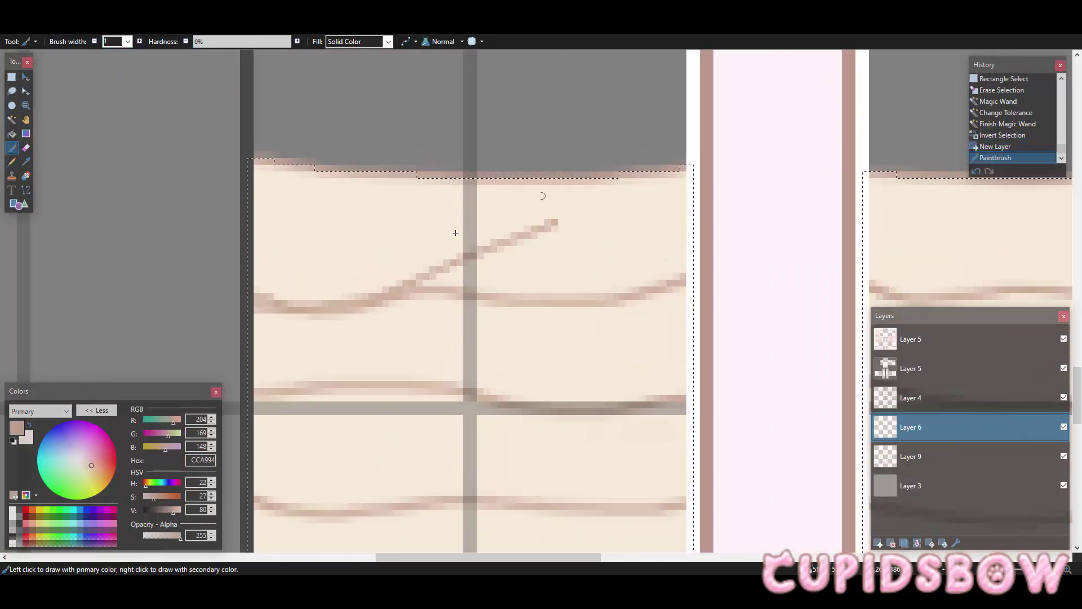
key(ctrl+z)
mouse_move(271, 303)
mouse_down()
mouse_move(378, 303)
mouse_move(650, 256)
mouse_up()
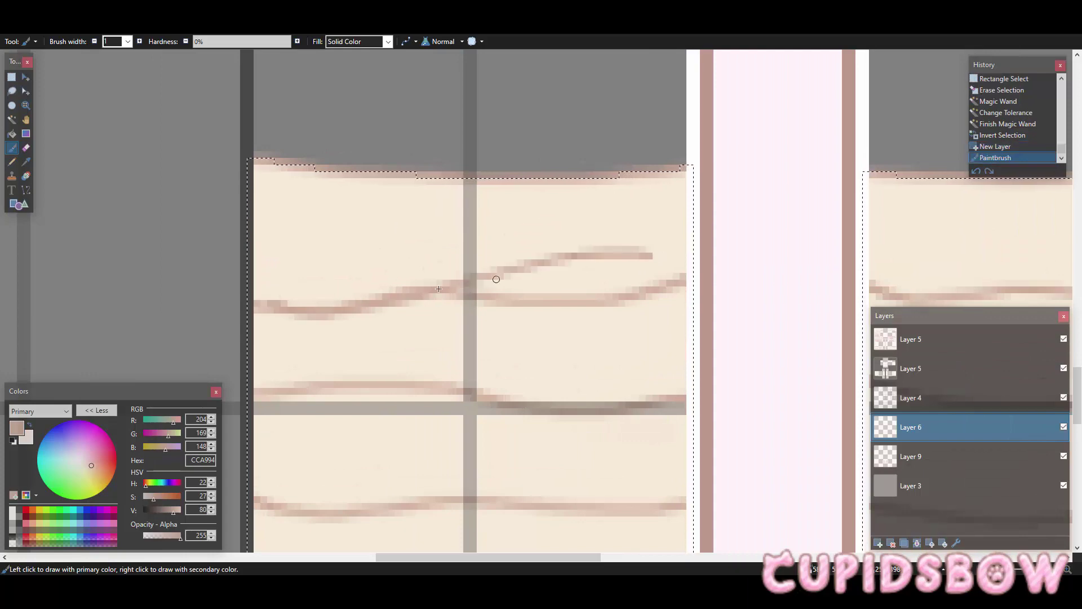
drag(444, 286, 683, 275)
drag(611, 306, 726, 227)
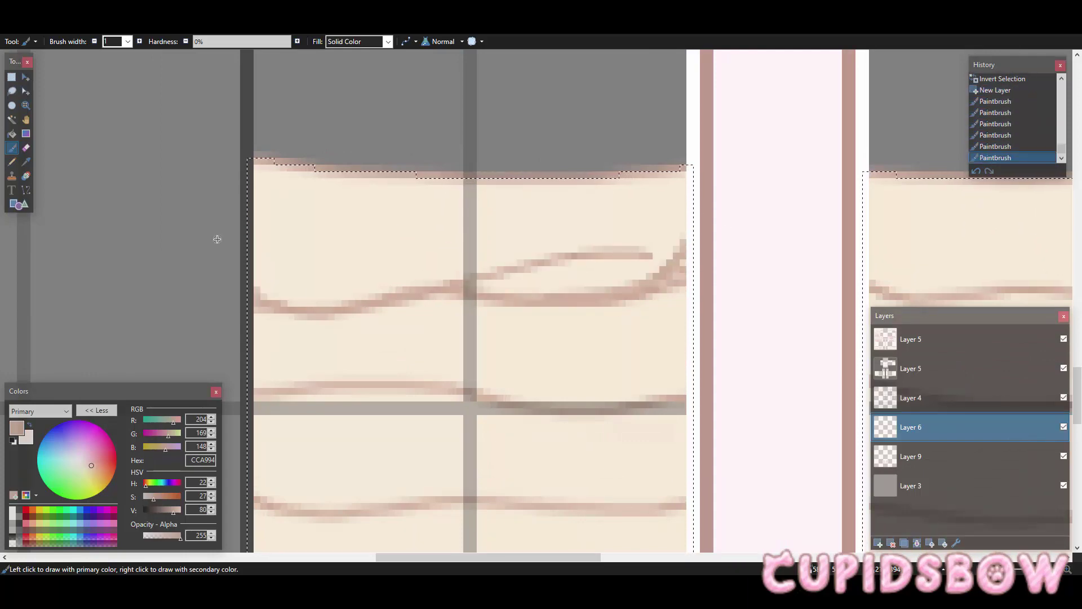
Step: Shade the outer end of the left-hand sleeve's top band and paint a slanted fold line above its second seam
scroll(420, 308, down, 5)
scroll(634, 288, up, 5)
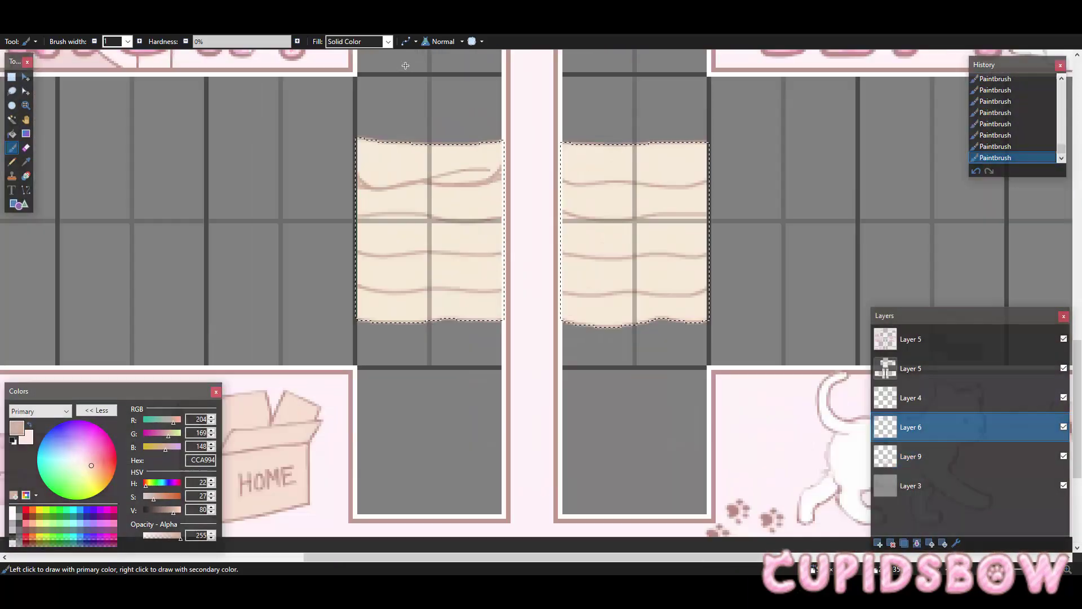
drag(487, 317, 282, 257)
drag(493, 317, 272, 292)
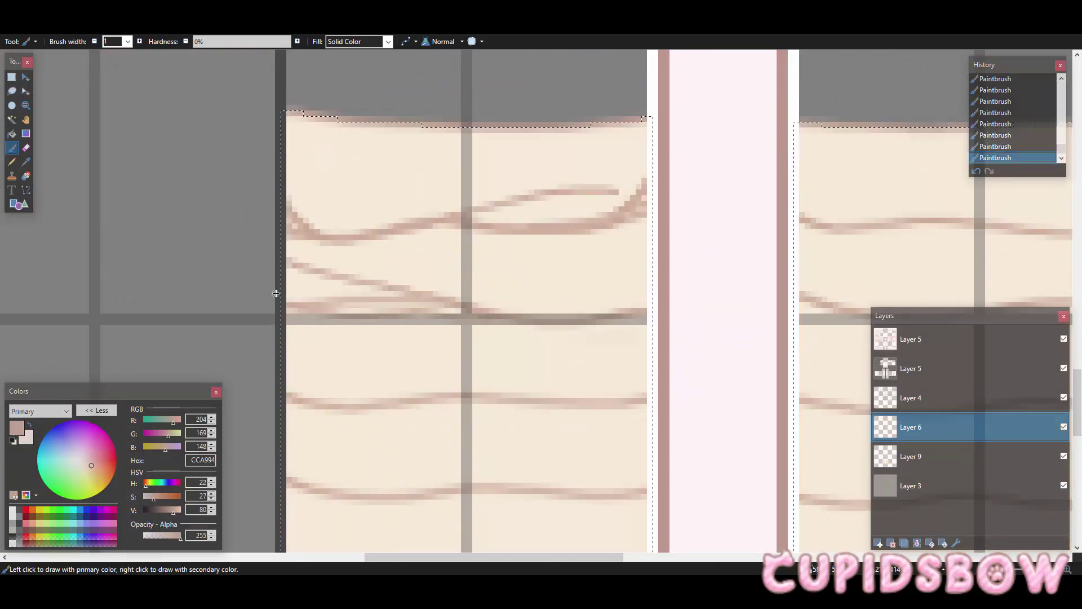
Step: Hide the template grid layer and repaint the fold line on the left-hand sleeve's second seam as a shallower curve
click(1064, 368)
scroll(816, 319, down, 1)
key(ctrl+z)
key(ctrl+z)
key(ctrl+z)
click(1063, 368)
drag(510, 249, 324, 248)
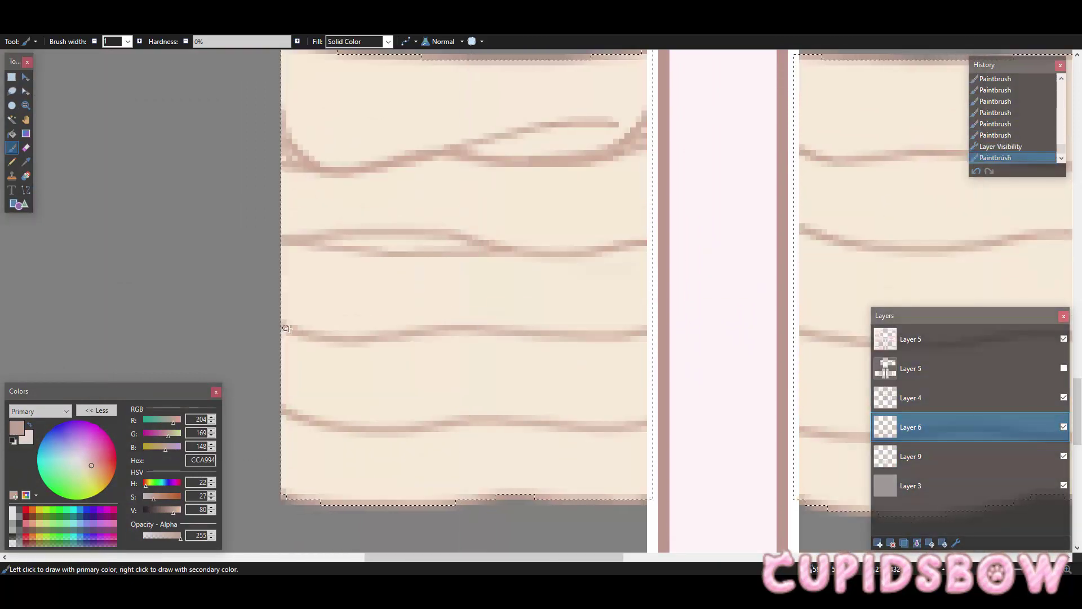
Step: Paint fold lines branching off the third and fourth seams of the left-hand sleeve and darken the adjoining band ends
drag(325, 337, 633, 300)
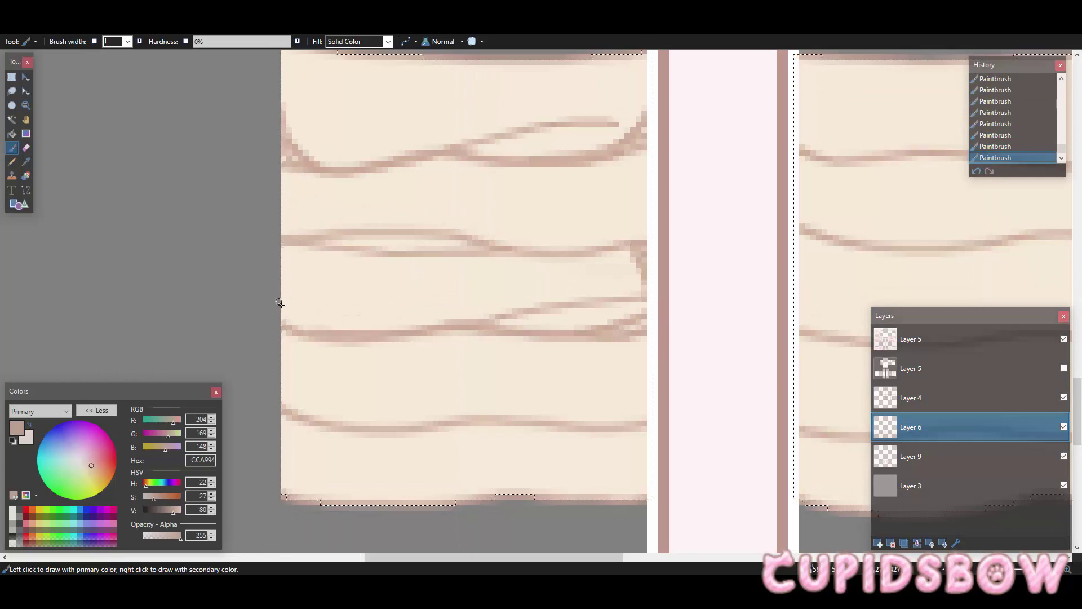
scroll(272, 292, down, 5)
scroll(269, 270, up, 6)
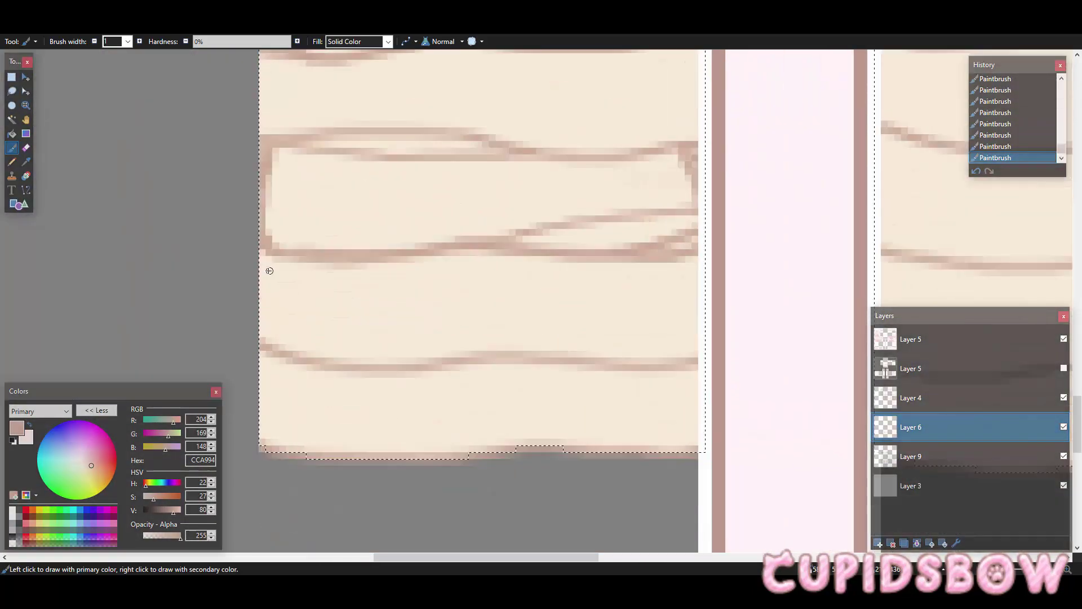
drag(327, 358, 693, 337)
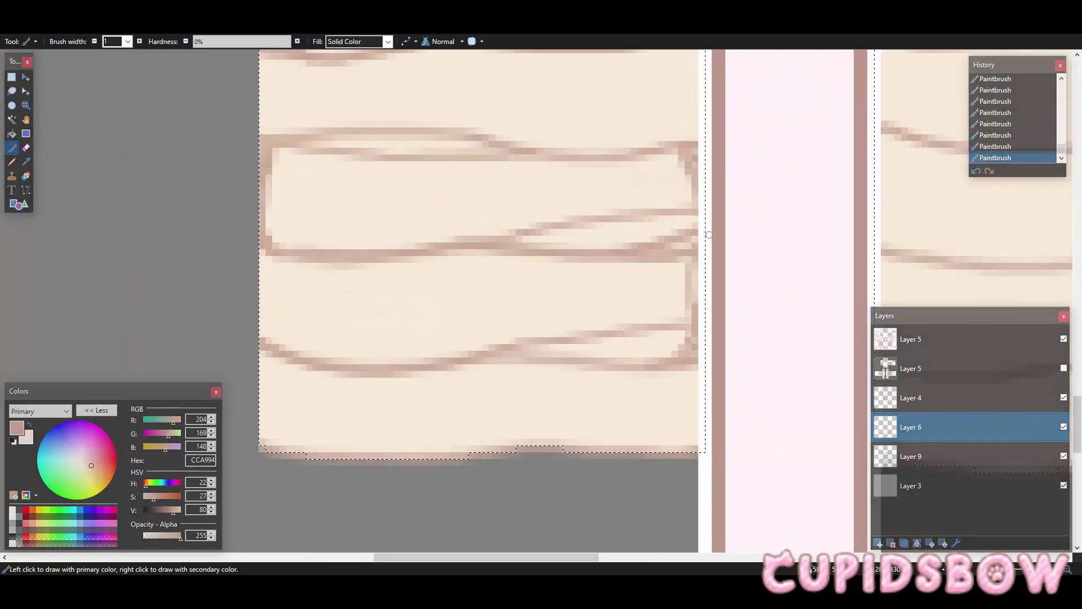
scroll(268, 366, down, 1)
scroll(725, 259, up, 3)
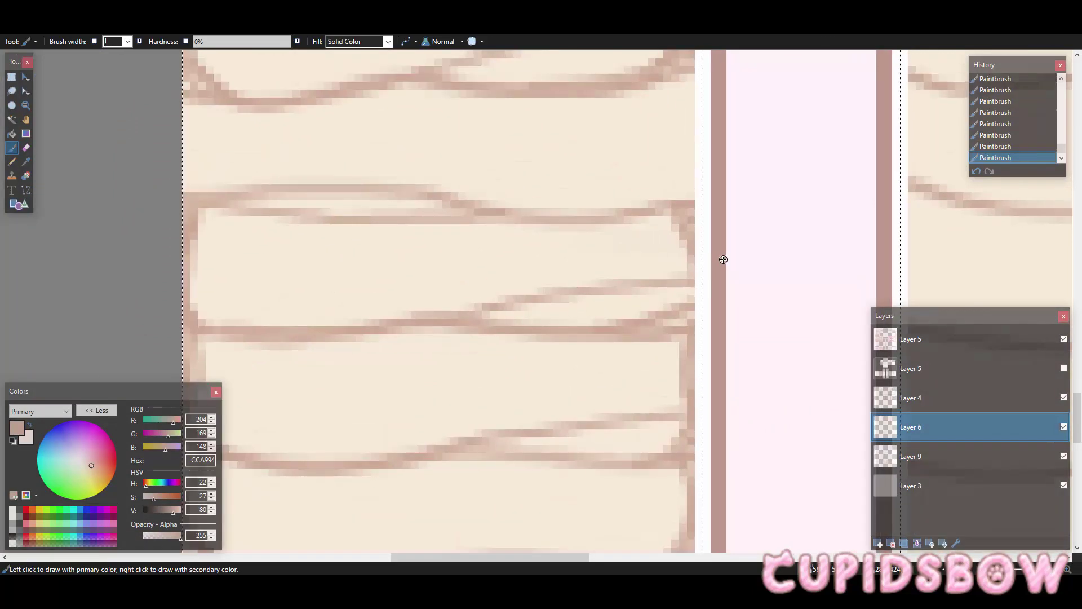
Step: Shade the side edges of all bands on the left-hand sleeve and add a fold line across the bottom band
scroll(721, 265, down, 6)
scroll(716, 270, up, 5)
scroll(690, 360, down, 1)
mouse_move(682, 373)
mouse_down()
mouse_move(698, 395)
mouse_move(685, 454)
mouse_up()
scroll(563, 395, down, 2)
scroll(403, 307, up, 3)
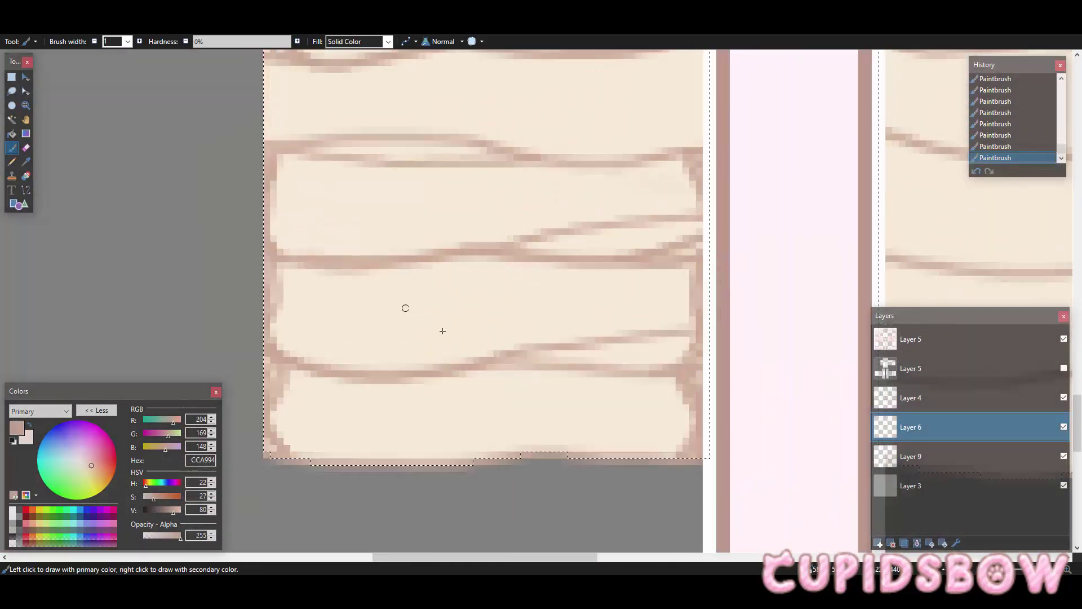
ctrl+scroll(573, 290, down, 5)
ctrl+scroll(573, 289, up, 5)
scroll(573, 290, up, 2)
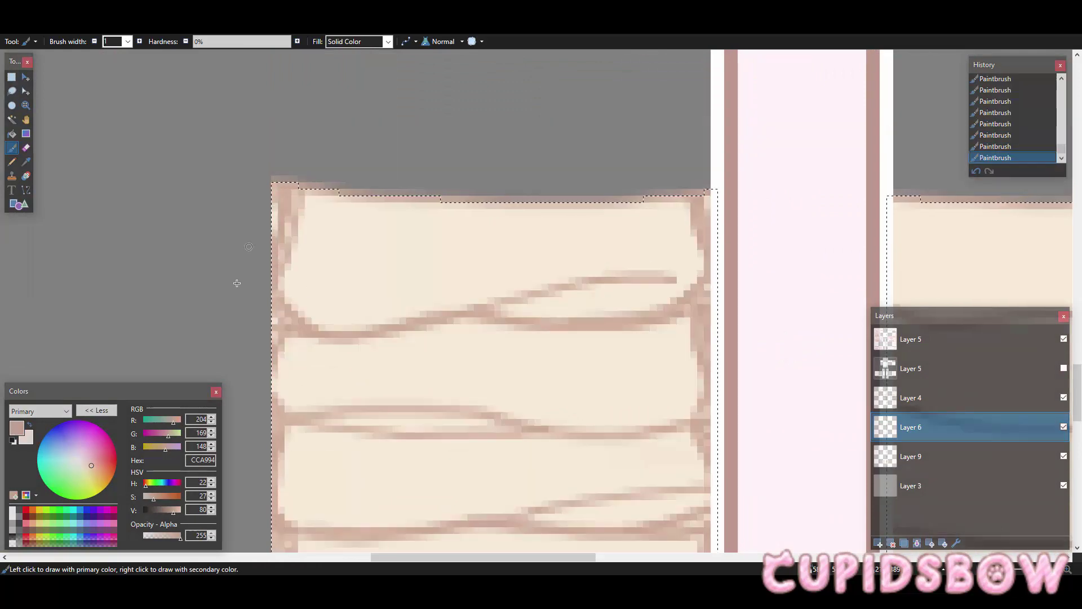
ctrl+scroll(237, 283, down, 5)
ctrl+scroll(180, 208, up, 5)
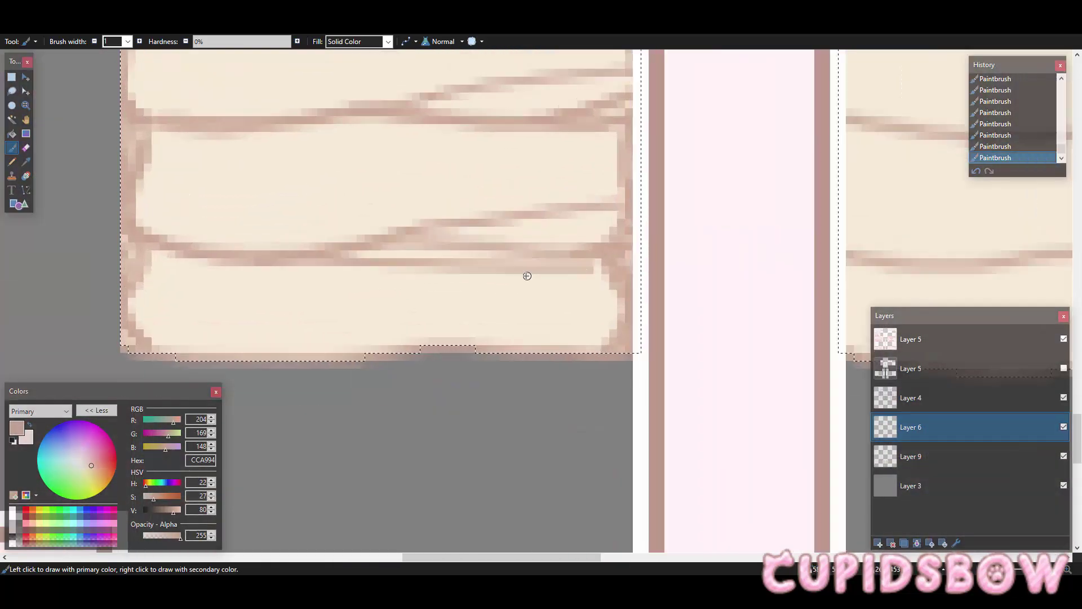
Step: Fade the fold lines on the left-hand sleeve using the Eraser at width 10 and 0% hardness
scroll(201, 183, up, 3)
scroll(201, 183, down, 2)
key(e)
scroll(442, 249, down, 2)
drag(587, 237, 350, 238)
scroll(479, 248, up, 4)
mouse_move(507, 260)
mouse_down()
mouse_move(578, 265)
mouse_move(485, 270)
mouse_up()
scroll(451, 242, up, 1)
click(1064, 427)
click(1063, 427)
drag(400, 307, 219, 301)
scroll(363, 316, up, 2)
drag(602, 211, 545, 202)
drag(414, 230, 556, 205)
Step: Hide and show Layer 6 to compare the left-hand sleeve with and without its fold lines
ctrl+scroll(292, 105, down, 8)
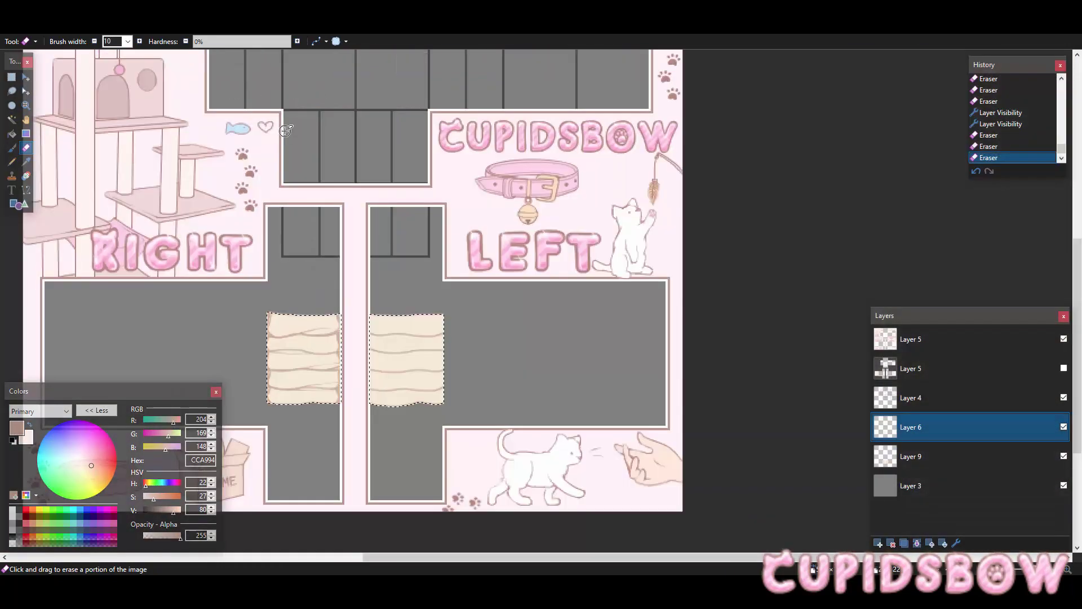
scroll(285, 131, down, 3)
ctrl+scroll(258, 171, up, 4)
scroll(258, 172, up, 3)
click(1063, 426)
click(1064, 427)
ctrl+scroll(547, 237, down, 5)
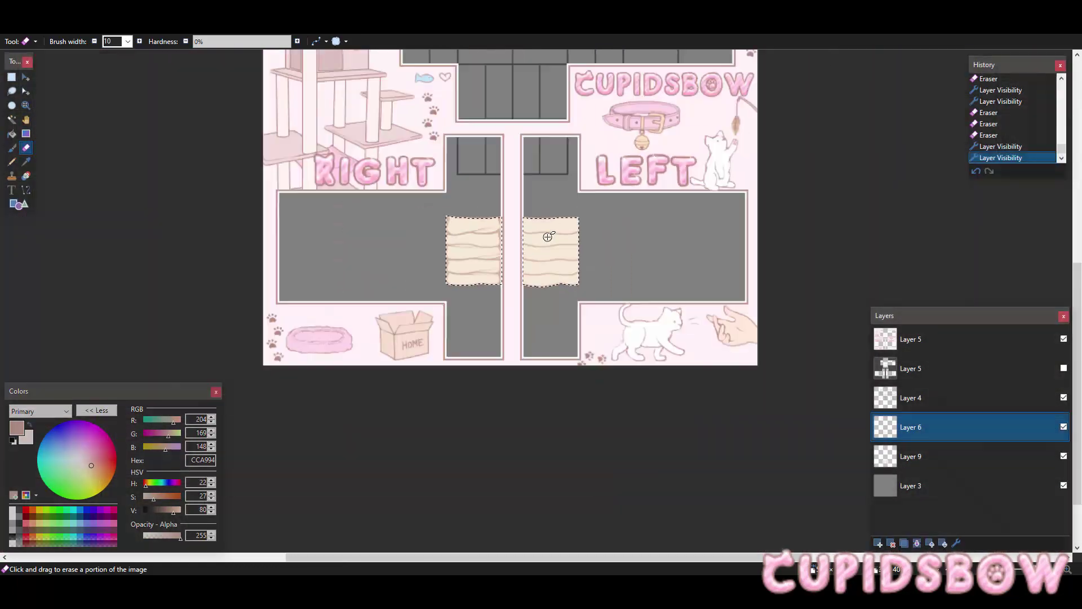
Step: Paint a fold line rising from the right-hand sleeve's first seam and shade the top band's ends with a width 1 Paintbrush
ctrl+scroll(547, 237, up, 6)
click(12, 148)
click(128, 41)
click(112, 51)
ctrl+scroll(669, 247, up, 2)
scroll(669, 246, up, 2)
drag(398, 303, 742, 252)
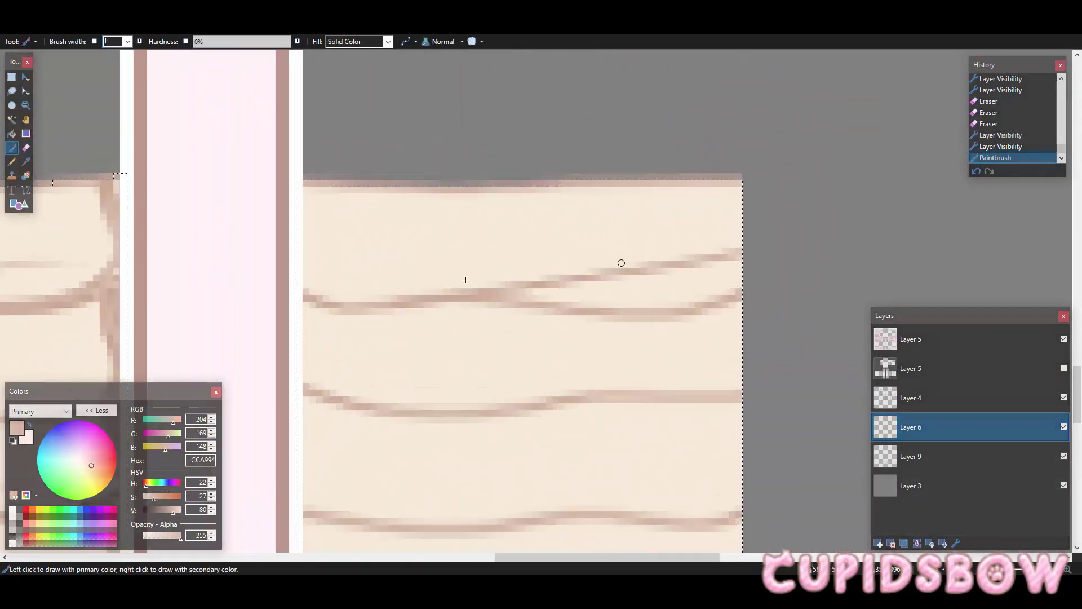
drag(313, 217, 321, 272)
Step: Paint a fold line above the outer half of the right-hand sleeve's second seam and shade the adjoining outer edge
scroll(480, 226, down, 3)
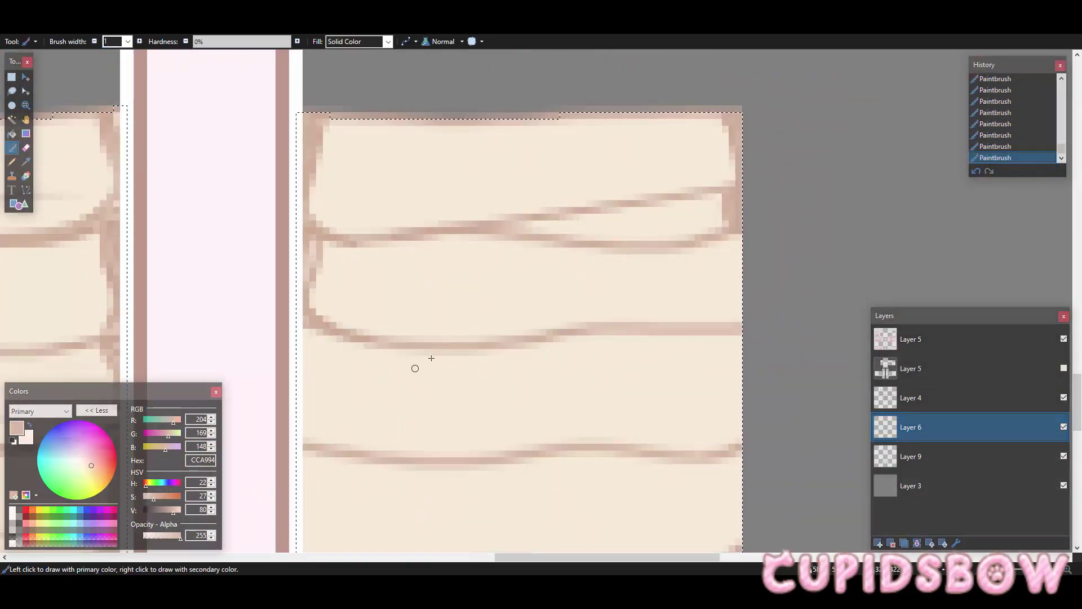
drag(533, 337, 732, 306)
drag(740, 265, 738, 239)
scroll(708, 160, down, 3)
ctrl+scroll(708, 159, down, 4)
ctrl+scroll(708, 160, up, 4)
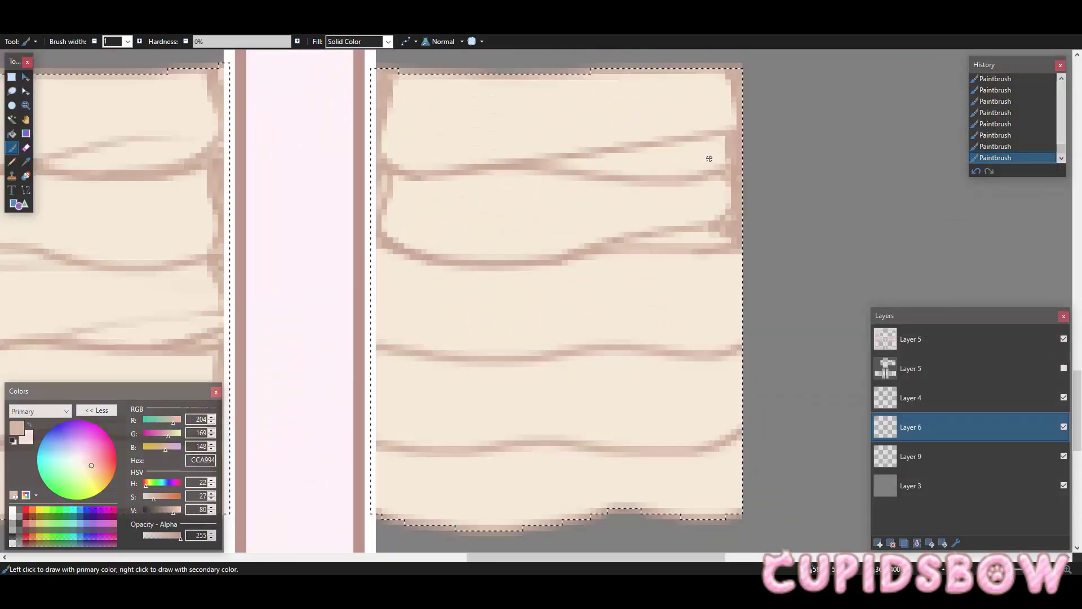
Step: Paint fold lines along the right-hand sleeve's third seam and in a dip below its second seam, shading the band ends
scroll(708, 160, down, 5)
mouse_move(311, 224)
mouse_down()
mouse_move(532, 250)
mouse_move(748, 227)
mouse_up()
drag(740, 256, 748, 223)
scroll(361, 225, up, 3)
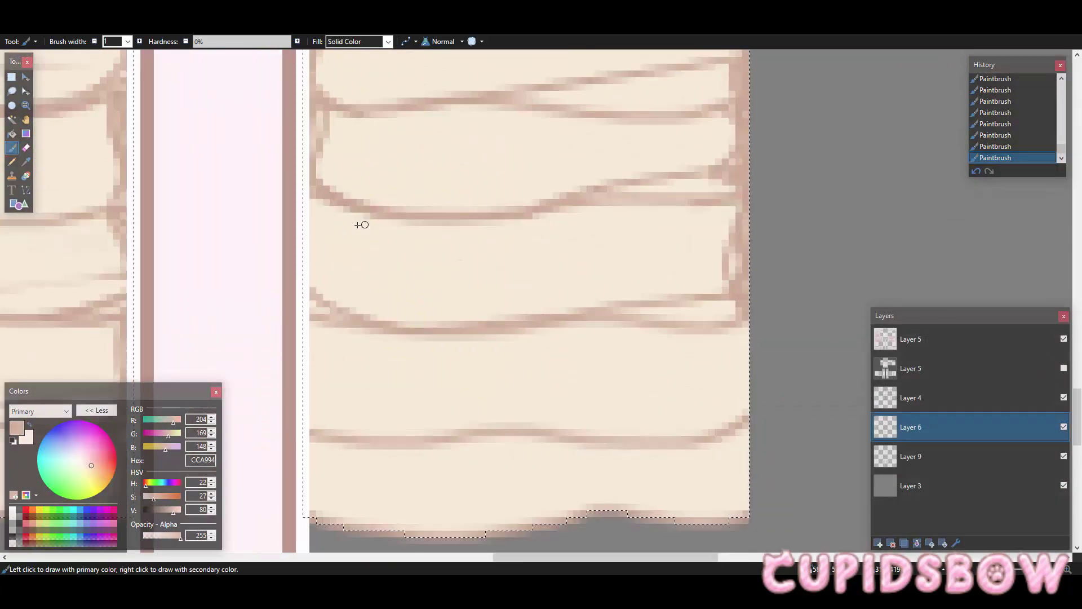
mouse_move(344, 233)
mouse_down()
mouse_move(536, 251)
mouse_move(735, 203)
mouse_up()
scroll(304, 317, down, 3)
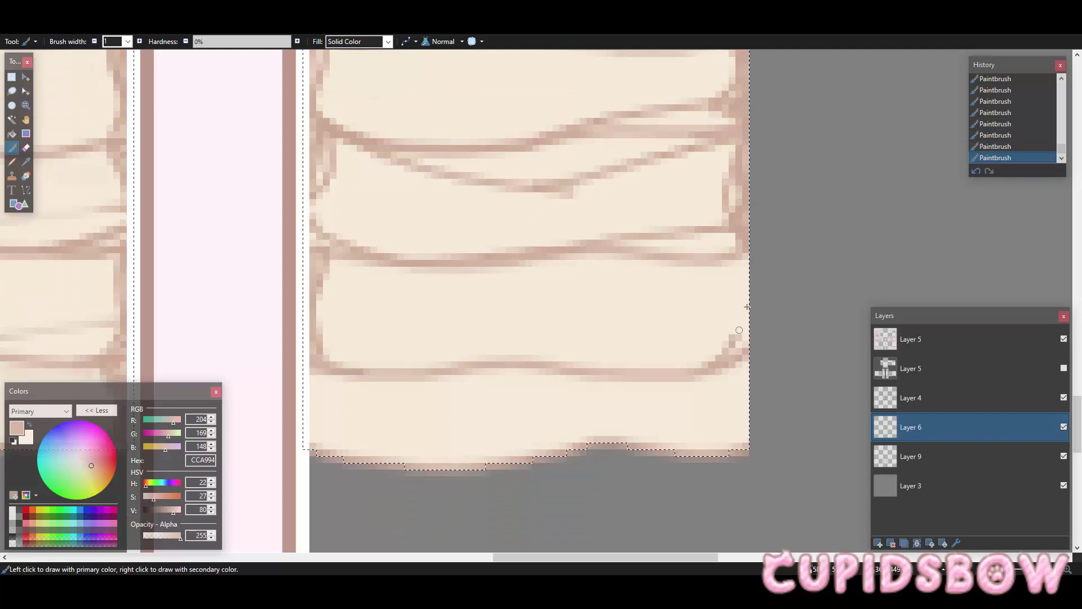
Step: Paint a fold line above the right-hand sleeve's fourth seam and shade the outer edge down to the hem
drag(747, 307, 727, 260)
scroll(477, 299, down, 3)
drag(366, 307, 727, 265)
key(ctrl+z)
drag(433, 305, 693, 273)
key(ctrl+z)
drag(739, 254, 754, 374)
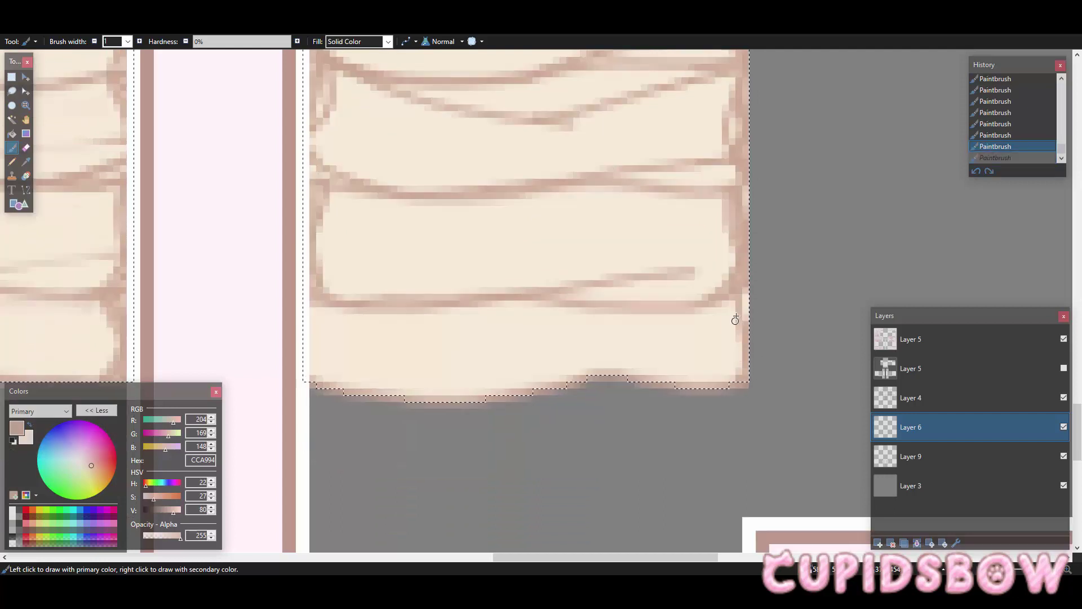
drag(735, 318, 733, 306)
key(ctrl+z)
Step: Add a short fold stroke above the right-hand sleeve's hem and a fold line just below its third seam
mouse_move(527, 391)
mouse_down()
mouse_move(737, 352)
mouse_move(724, 376)
mouse_up()
scroll(565, 372, down, 5)
scroll(557, 316, up, 5)
mouse_move(414, 335)
mouse_down()
mouse_move(727, 345)
mouse_move(701, 346)
mouse_up()
key(ctrl+z)
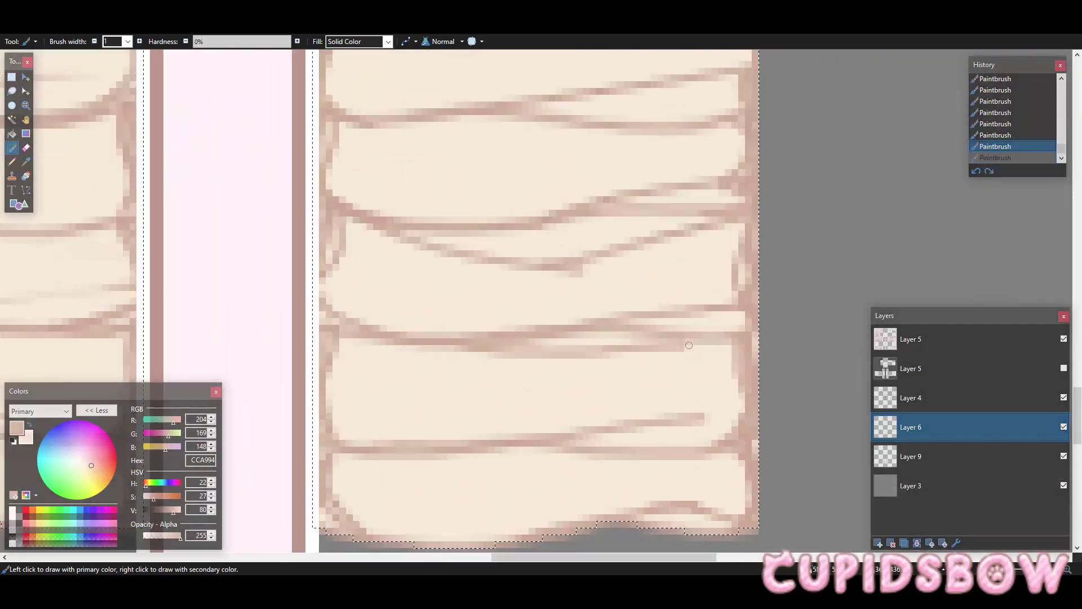
scroll(703, 347, down, 3)
drag(732, 288, 405, 332)
scroll(381, 292, up, 3)
scroll(382, 292, down, 5)
scroll(382, 292, up, 4)
key(ctrl+z)
mouse_move(354, 397)
mouse_down()
mouse_move(509, 353)
mouse_move(374, 397)
mouse_move(663, 356)
mouse_up()
key(ctrl+z)
scroll(669, 317, down, 8)
scroll(668, 319, up, 8)
key(ctrl+z)
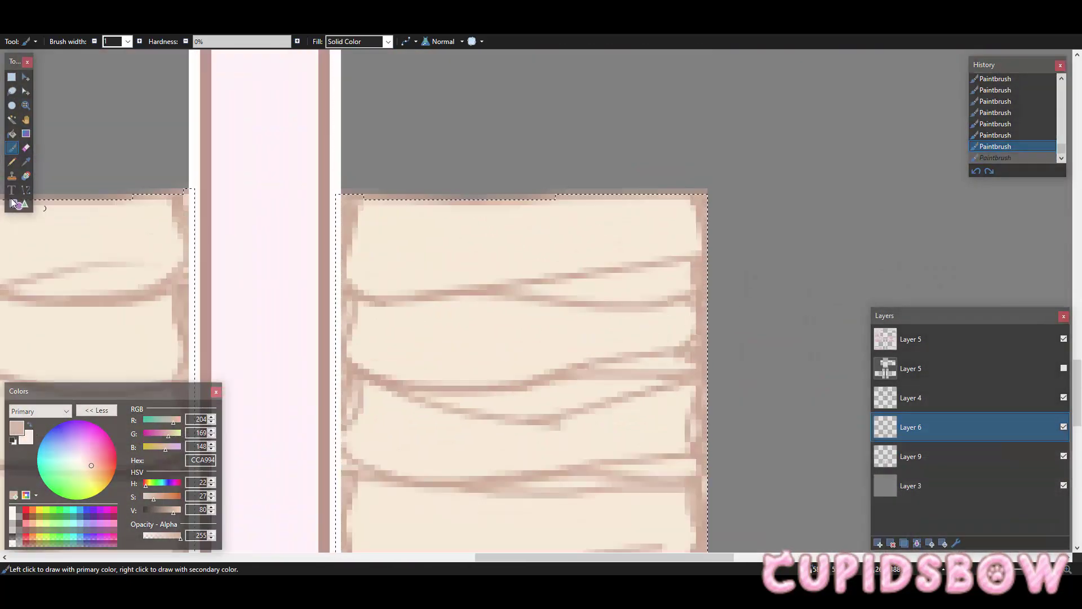
Step: Fade the fold lines on the right-hand sleeve's bands using the Eraser at width 10 and 0% hardness
scroll(669, 318, down, 1)
click(25, 148)
scroll(608, 304, down, 1)
drag(609, 306, 507, 294)
drag(441, 284, 479, 293)
scroll(445, 247, up, 1)
drag(553, 187, 654, 171)
drag(654, 171, 570, 183)
drag(625, 177, 664, 171)
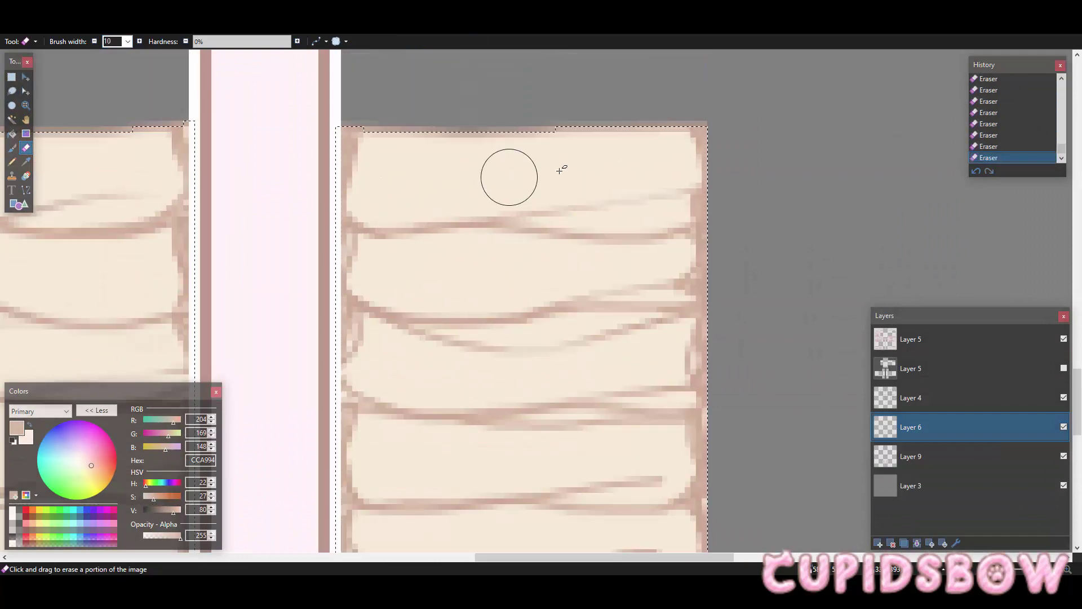
scroll(536, 209, down, 2)
drag(572, 333, 633, 317)
scroll(454, 235, down, 5)
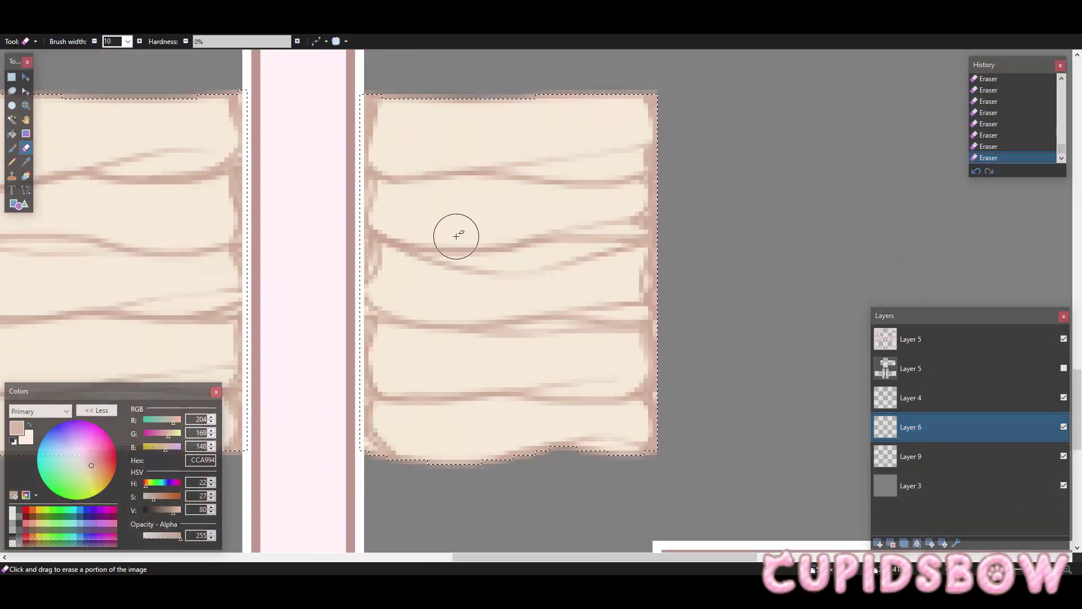
Step: Add a new layer above Layer 6 and set the Paintbrush width to 3
scroll(355, 249, down, 3)
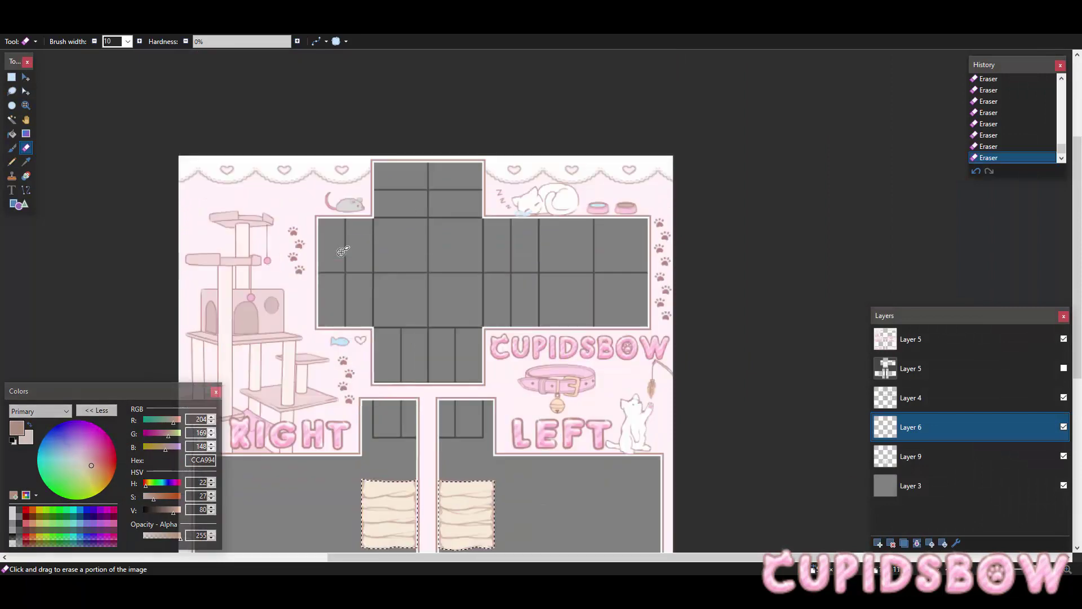
scroll(434, 208, up, 4)
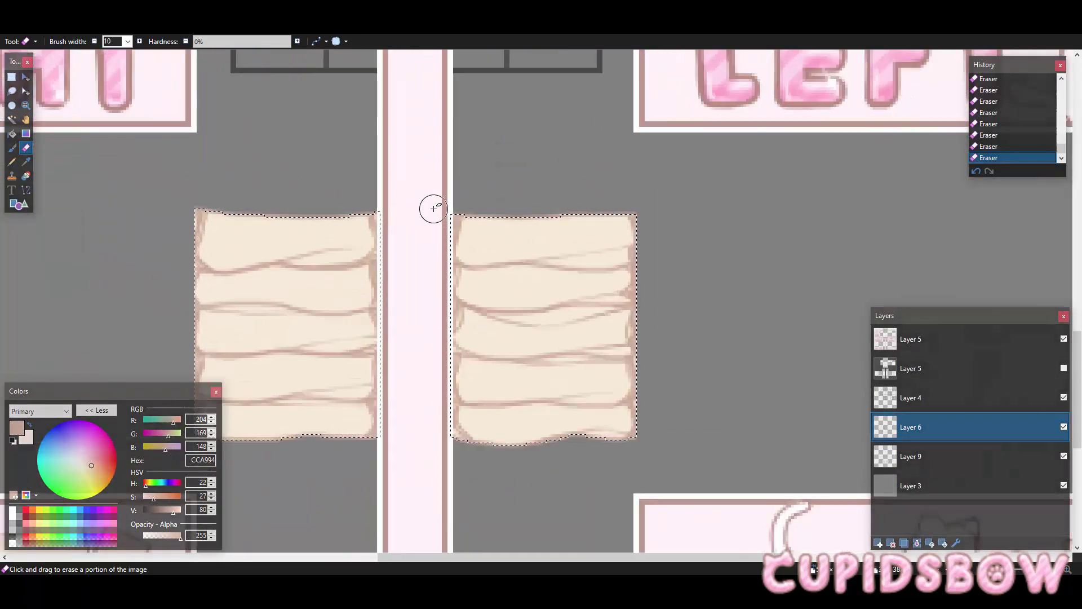
click(878, 543)
click(12, 148)
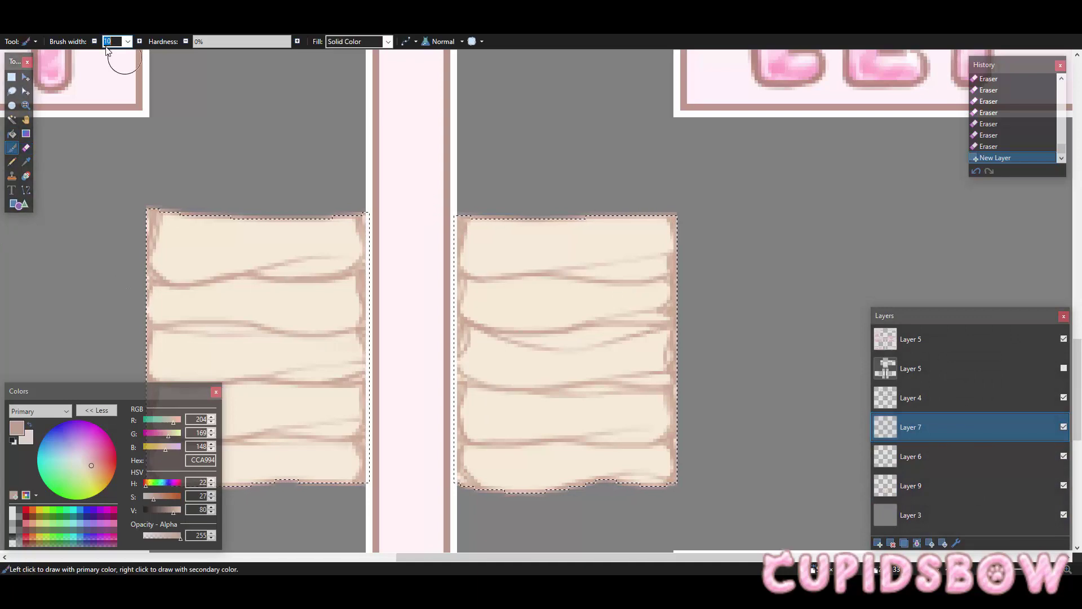
scroll(98, 100, down, 1)
scroll(99, 102, up, 2)
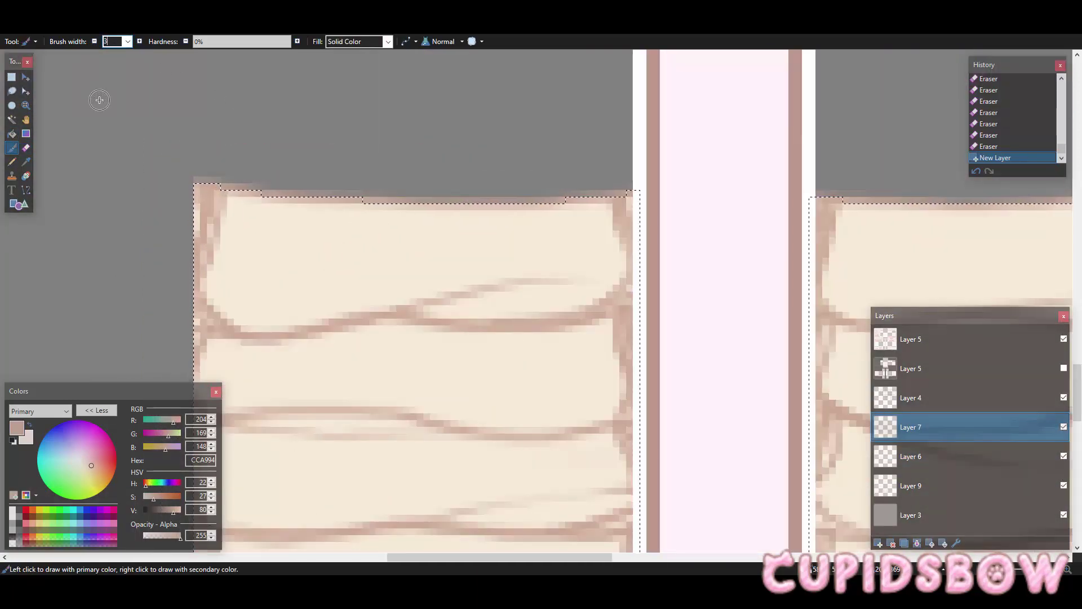
scroll(116, 100, down, 1)
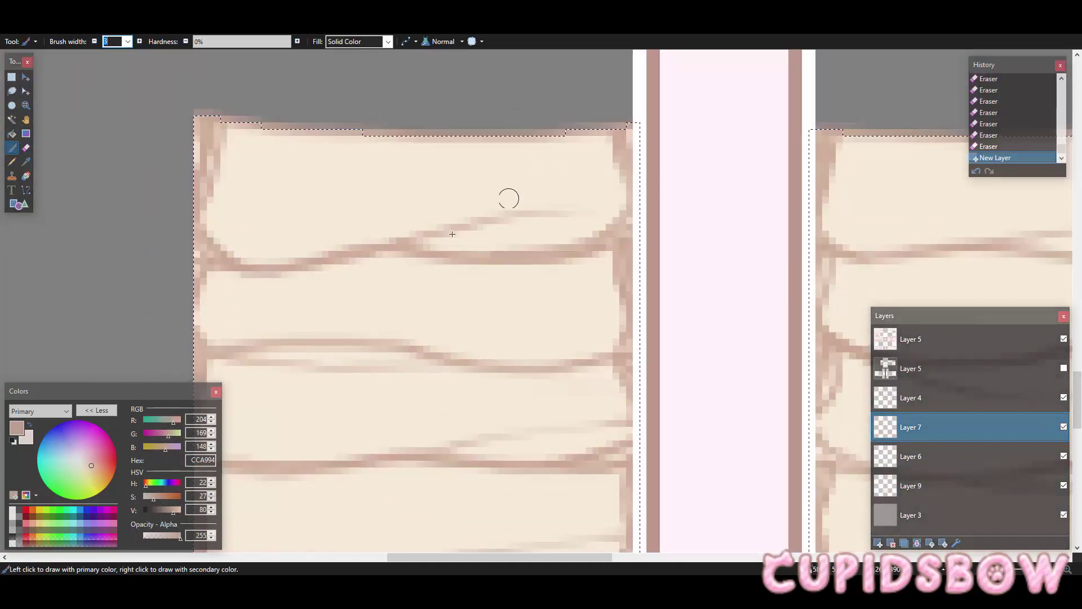
Step: Shade the inner edge of the left-hand sleeve's first band and the fold above its first seam
mouse_move(394, 251)
mouse_down()
mouse_move(686, 208)
mouse_move(612, 204)
mouse_up()
key(ctrl+z)
drag(584, 137, 612, 209)
drag(614, 211, 527, 273)
drag(609, 214, 544, 242)
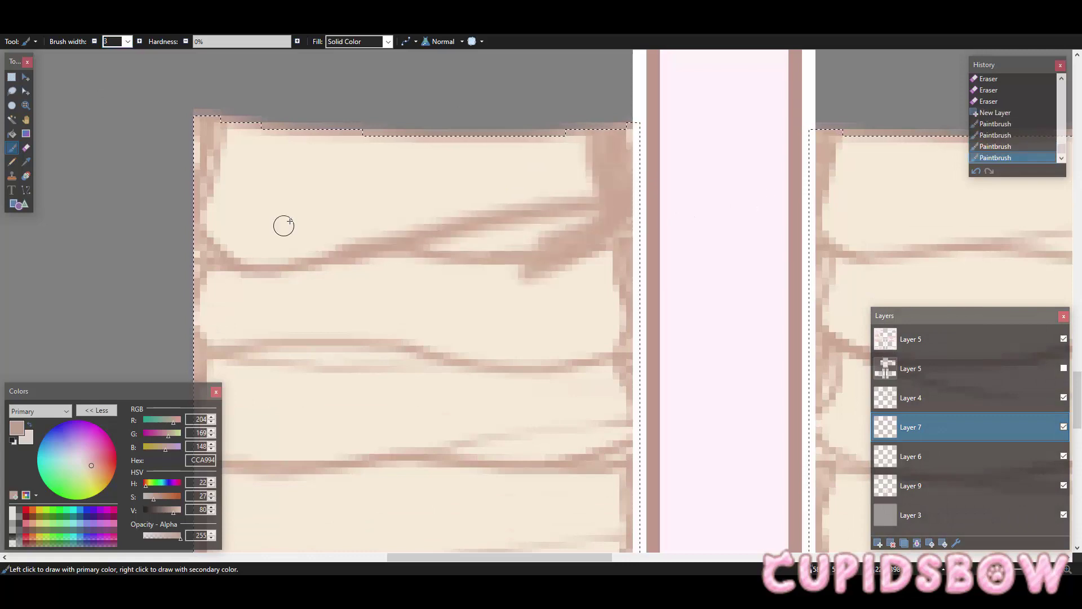
Step: Shade around the left-hand sleeve's second band, filling along the first and second seams and both side edges
scroll(259, 186, down, 1)
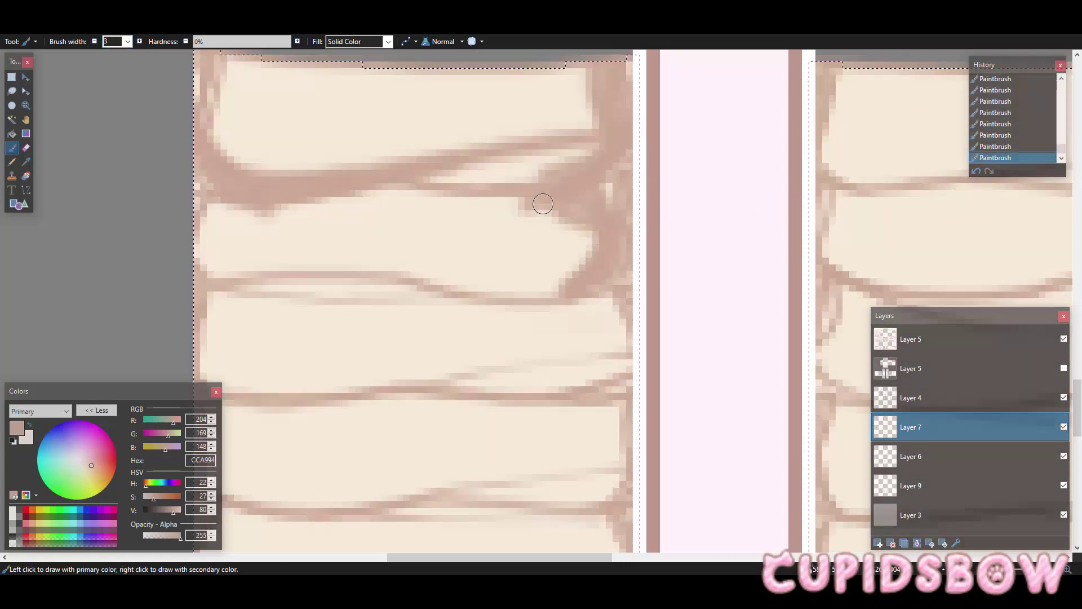
drag(543, 203, 363, 198)
scroll(455, 139, down, 8)
scroll(454, 141, up, 8)
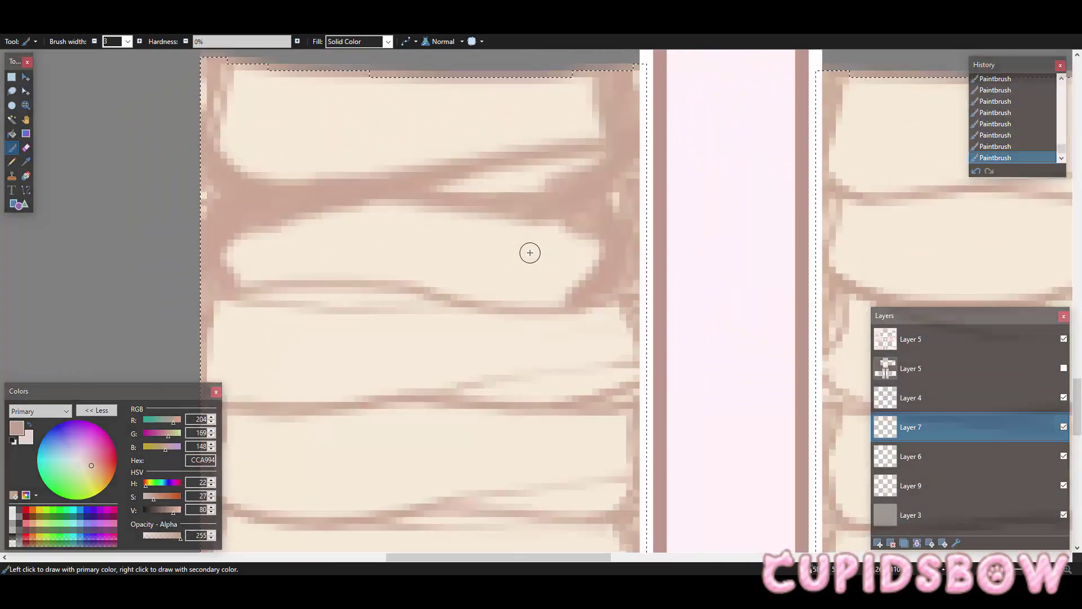
scroll(378, 259, down, 1)
drag(246, 231, 443, 232)
Step: Erase excess shading along the left-hand sleeve's second seam with the Eraser
click(26, 148)
drag(521, 224, 462, 219)
drag(524, 225, 484, 222)
scroll(485, 222, up, 1)
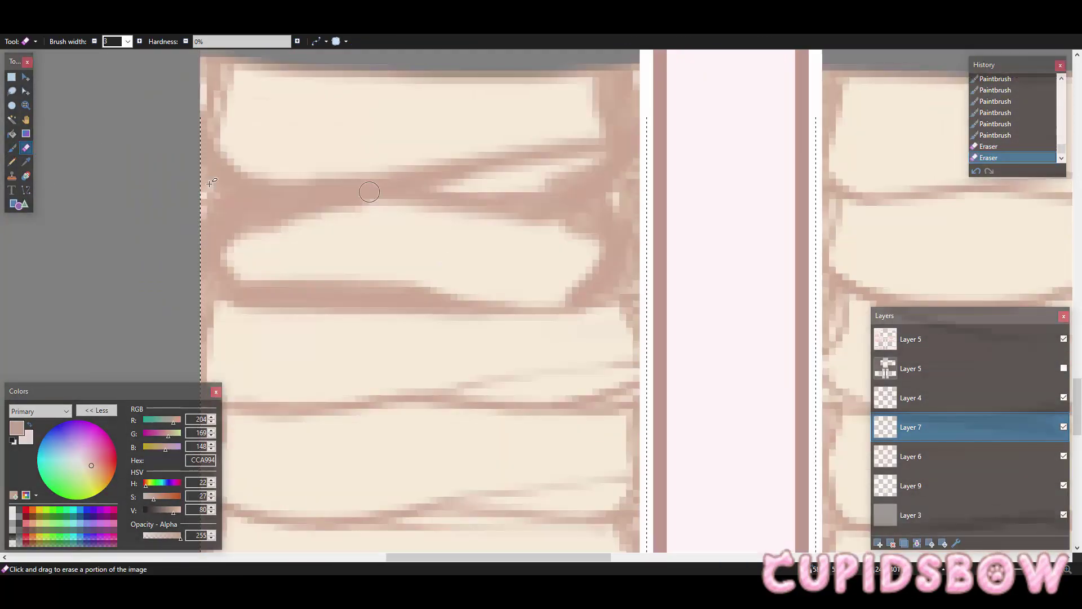
Step: Shade the left-hand sleeve's third band along its inner edge and above the third seam with the Paintbrush, undoing the last strokes
click(11, 148)
scroll(451, 254, down, 1)
drag(636, 301, 477, 319)
scroll(529, 325, down, 1)
drag(464, 251, 243, 270)
key(ctrl+z)
key(ctrl+z)
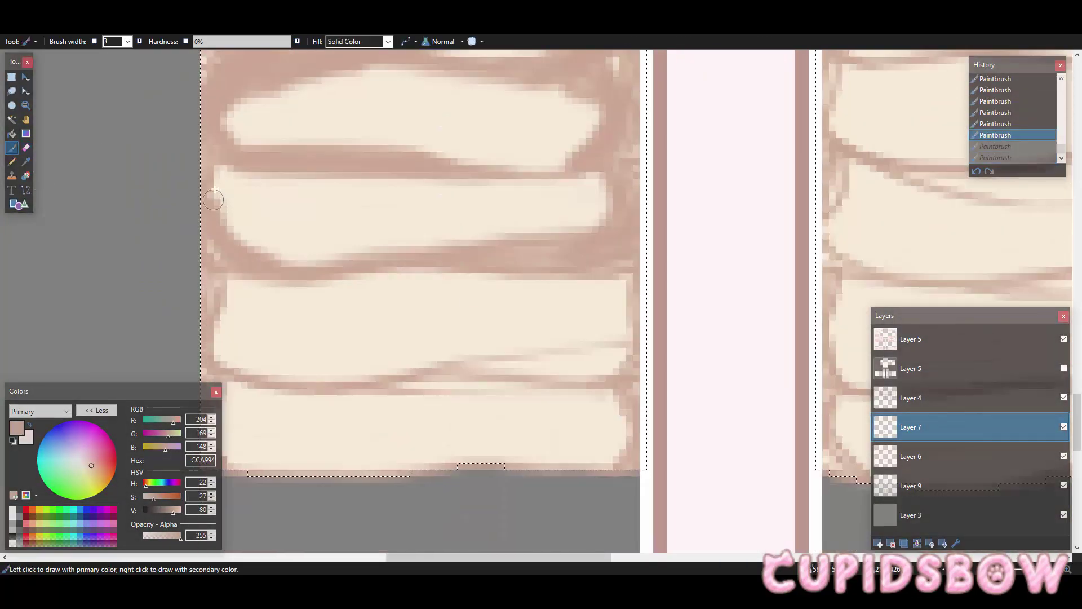
Step: Shade the outer edge of the left-hand sleeve's third band and round its corner into the seam, undoing the stray stroke
drag(216, 195, 244, 262)
mouse_move(243, 200)
mouse_down()
mouse_move(350, 172)
mouse_move(287, 178)
mouse_up()
key(ctrl+z)
scroll(398, 135, up, 3)
scroll(397, 130, down, 8)
scroll(398, 130, up, 8)
scroll(398, 130, down, 2)
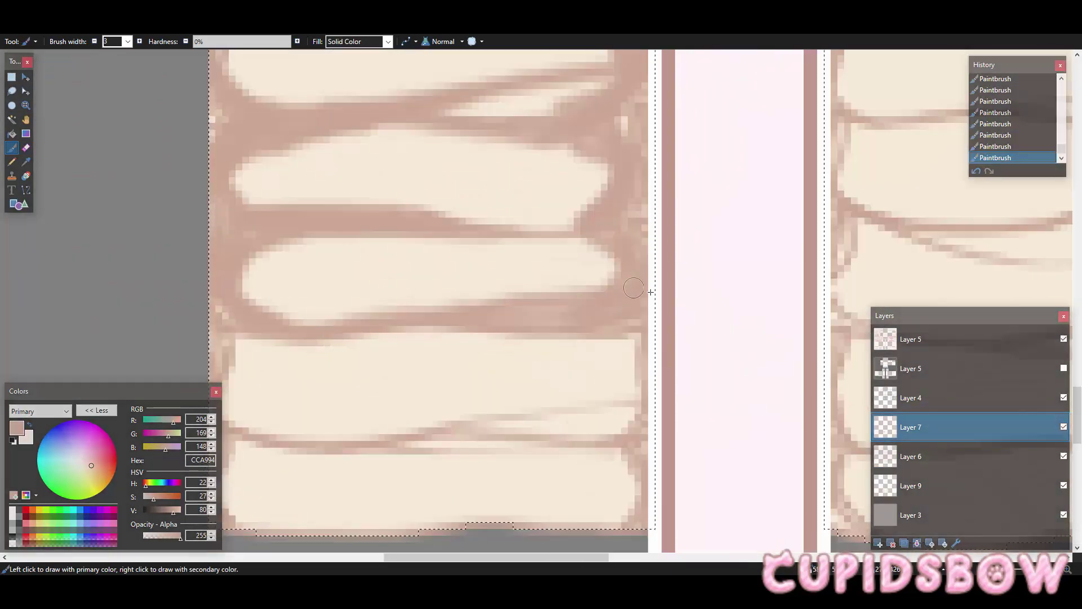
Step: Shade the left-hand sleeve's fourth band along its outer edge, its upper side and the fourth seam
drag(587, 239, 299, 245)
key(ctrl+z)
scroll(502, 416, down, 1)
mouse_move(220, 327)
mouse_down()
mouse_move(411, 370)
mouse_move(610, 352)
mouse_up()
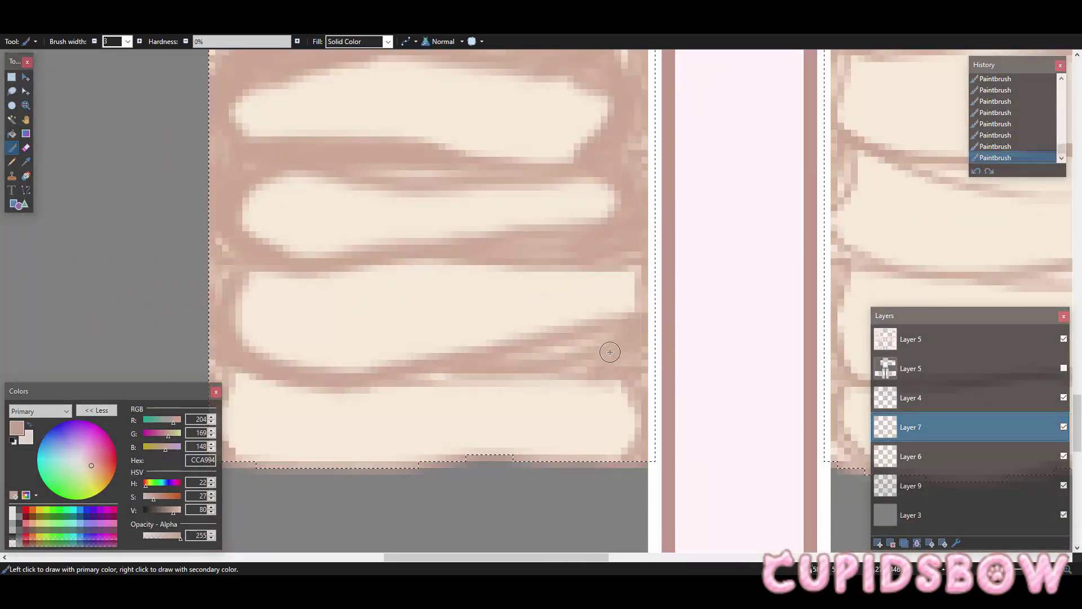
mouse_move(600, 267)
mouse_down()
mouse_move(236, 272)
mouse_move(597, 270)
mouse_up()
key(ctrl+z)
drag(524, 274, 327, 279)
scroll(417, 217, up, 2)
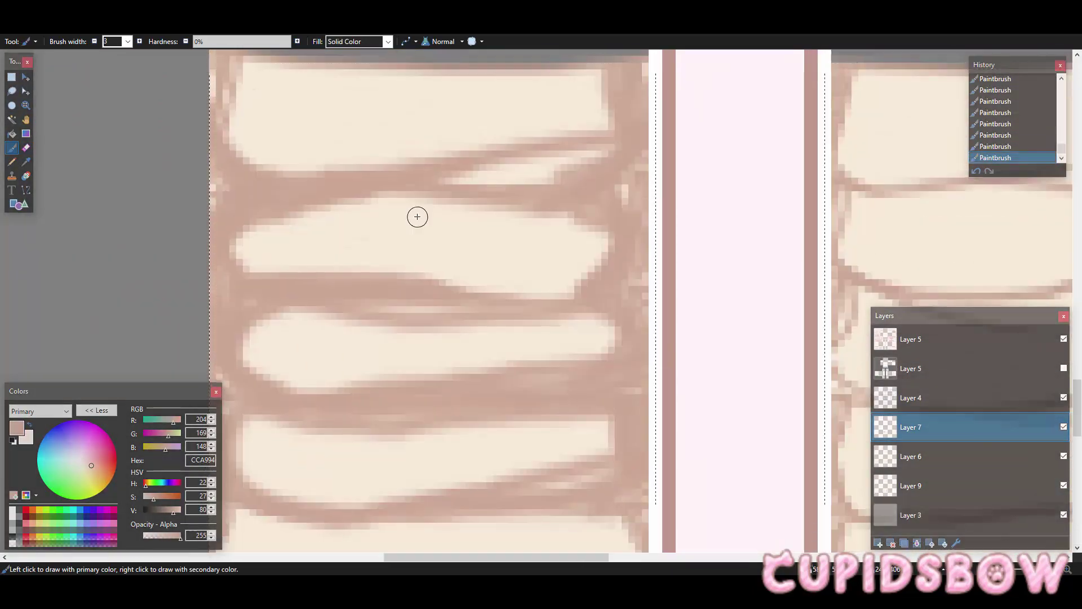
Step: Shade the edges of the left-hand sleeve's bottom band down to the hem
scroll(417, 216, down, 4)
scroll(417, 217, up, 2)
scroll(417, 217, up, 1)
mouse_move(285, 322)
mouse_down()
mouse_move(589, 340)
mouse_move(315, 345)
mouse_up()
scroll(282, 451, up, 3)
scroll(708, 389, down, 1)
Step: Lower the opacity of Layer 7 so the sleeve shading turns translucent
double_click(913, 426)
drag(572, 318, 485, 340)
click(545, 341)
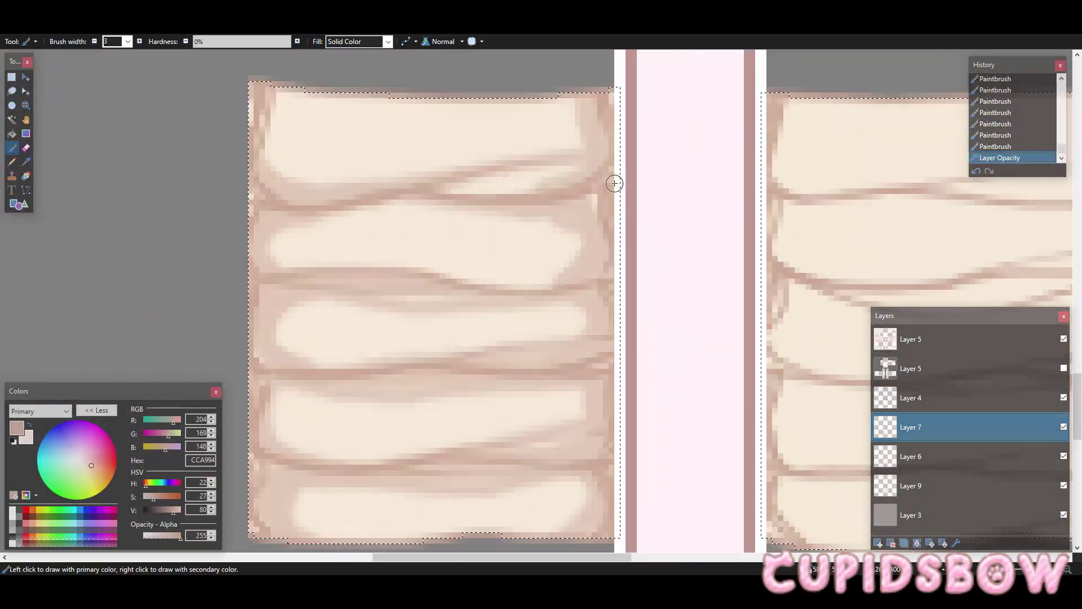
Step: Shade the outer edges of the right-hand sleeve's second, fourth and fifth bands and the areas along their seams
scroll(613, 181, down, 4)
scroll(729, 231, up, 3)
scroll(517, 251, up, 3)
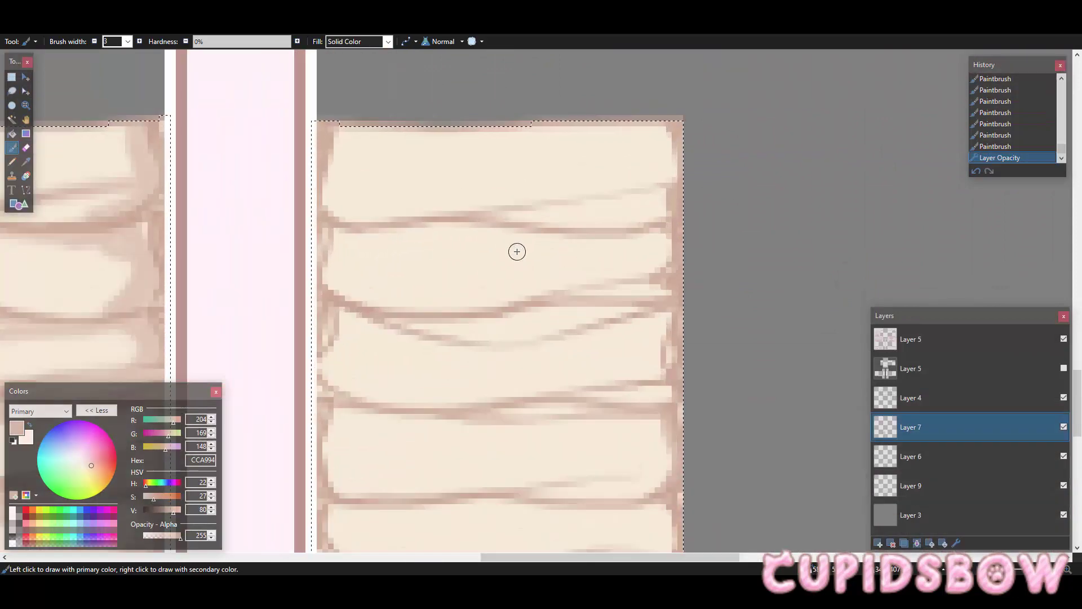
scroll(563, 305, down, 2)
drag(663, 420, 670, 342)
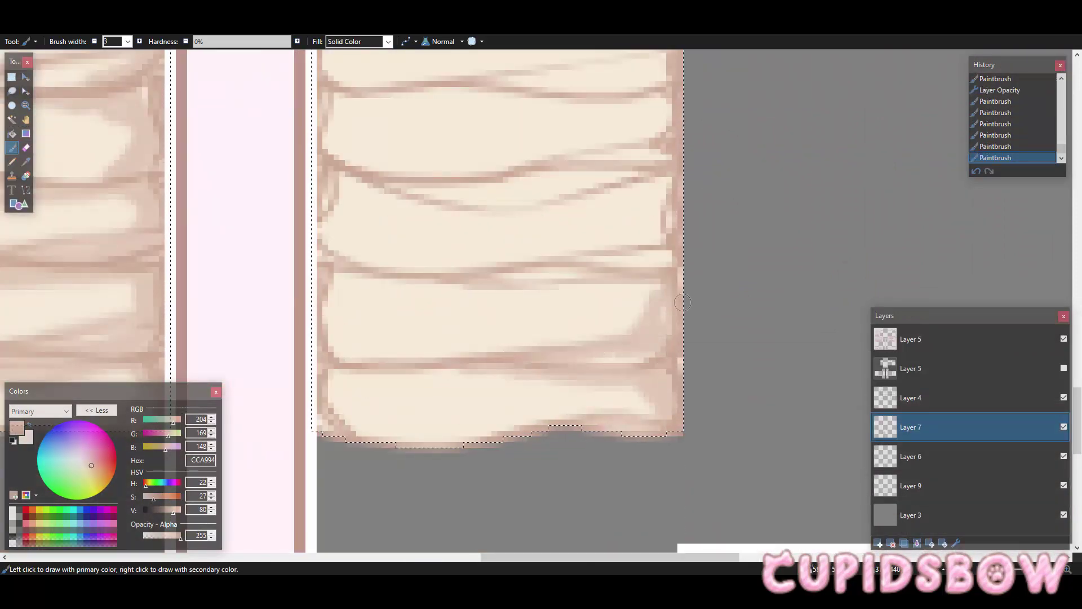
scroll(355, 174, up, 1)
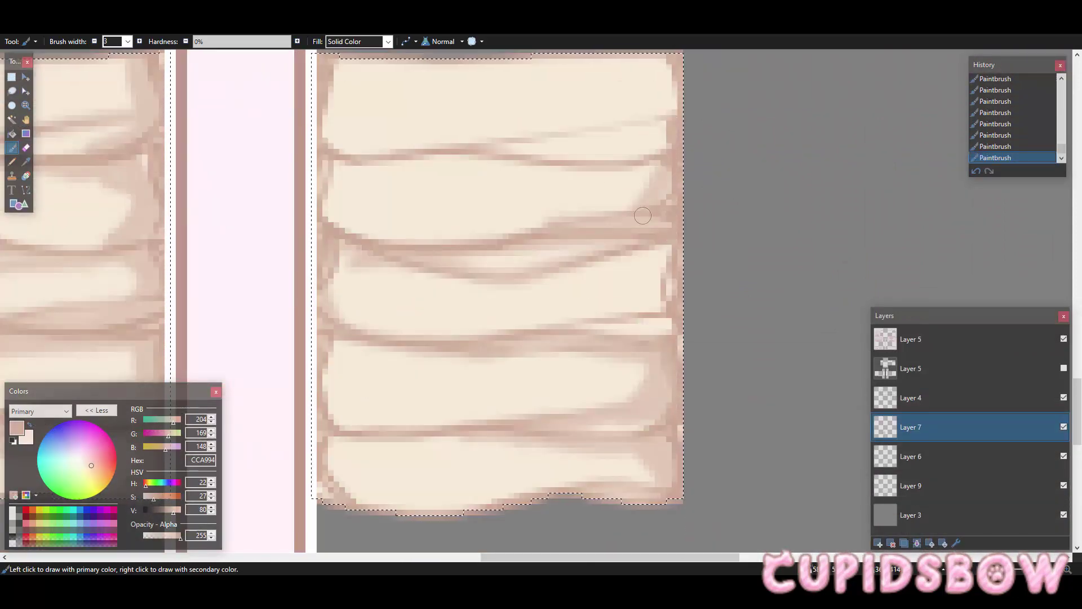
Step: Shade the inner edges of the right-hand sleeve's second to fifth bands and the outer edge of its first band
scroll(362, 361, down, 1)
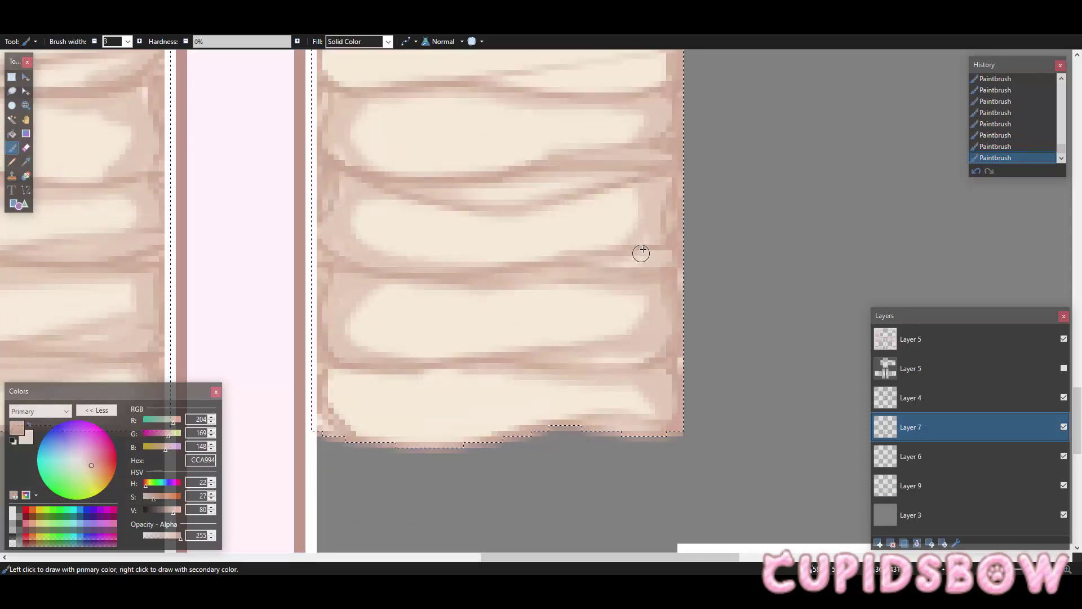
scroll(643, 243, down, 8)
scroll(644, 214, up, 8)
scroll(359, 363, down, 3)
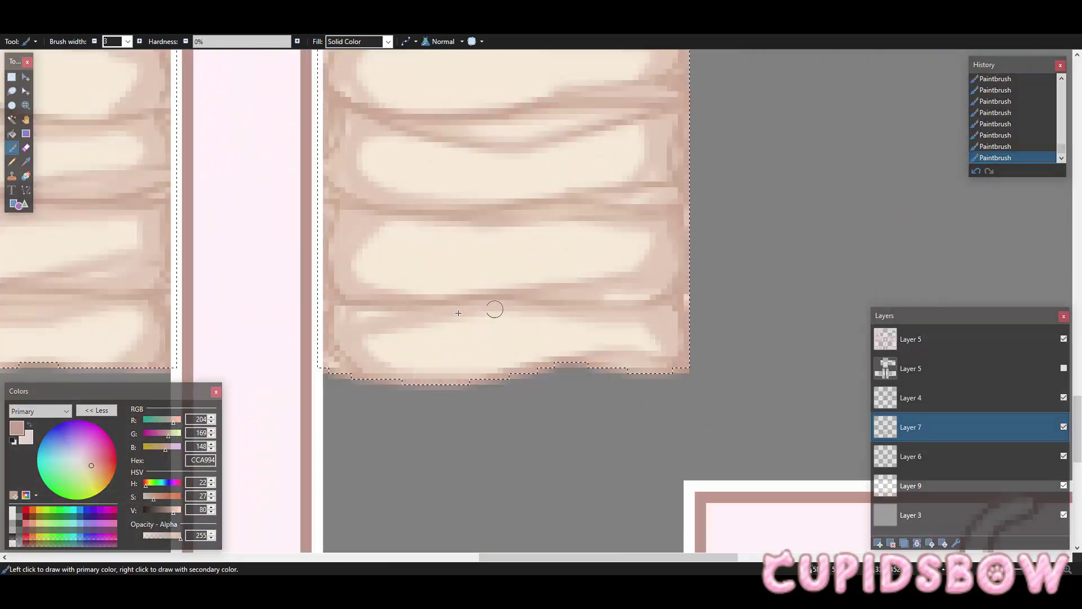
scroll(582, 317, up, 3)
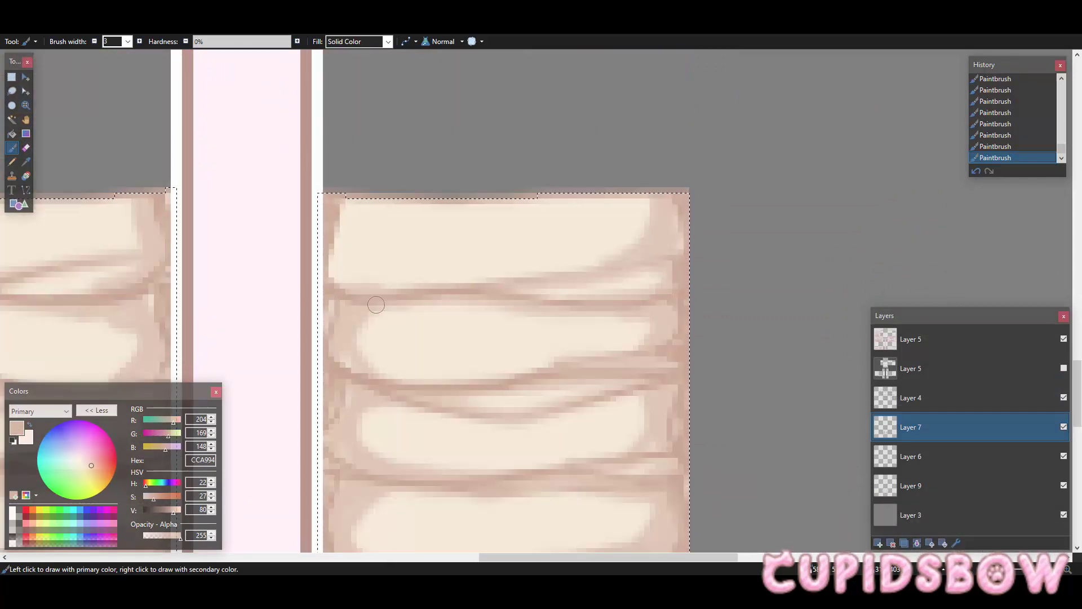
scroll(357, 266, down, 4)
Step: Trim the shading on the right-hand sleeve's lower bands with the Eraser at width 3
ctrl+scroll(586, 169, down, 3)
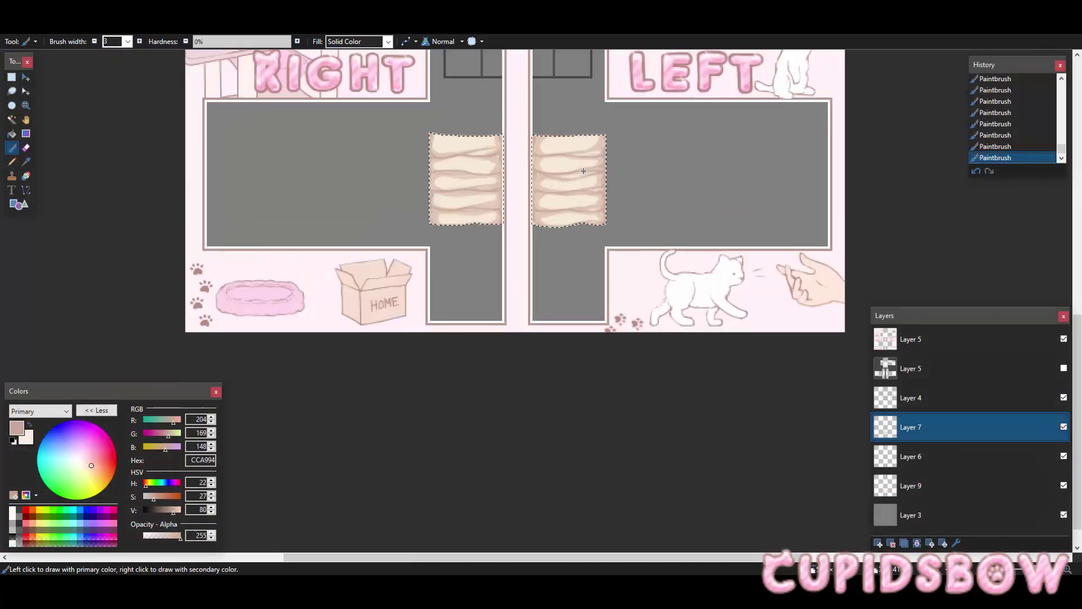
ctrl+scroll(587, 169, up, 3)
key(e)
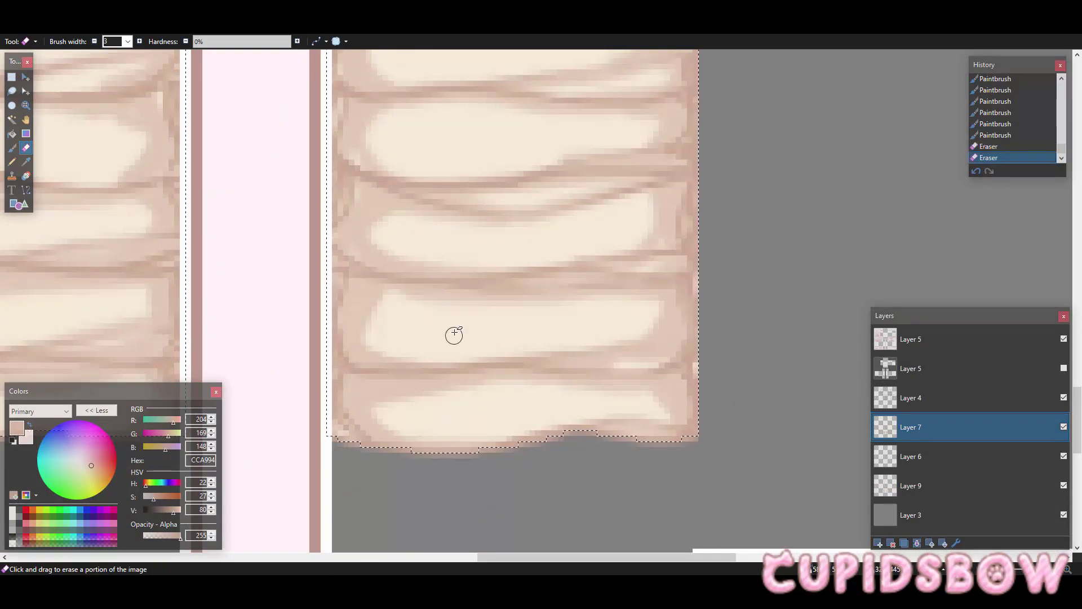
scroll(454, 332, up, 2)
ctrl+scroll(495, 246, down, 5)
ctrl+scroll(495, 246, up, 5)
scroll(496, 247, down, 1)
Step: Touch up the shading at the right-hand sleeve's inner hem corner with the Paintbrush and undo the stray stroke
key(b)
drag(345, 431, 359, 443)
scroll(591, 309, up, 2)
scroll(591, 309, down, 1)
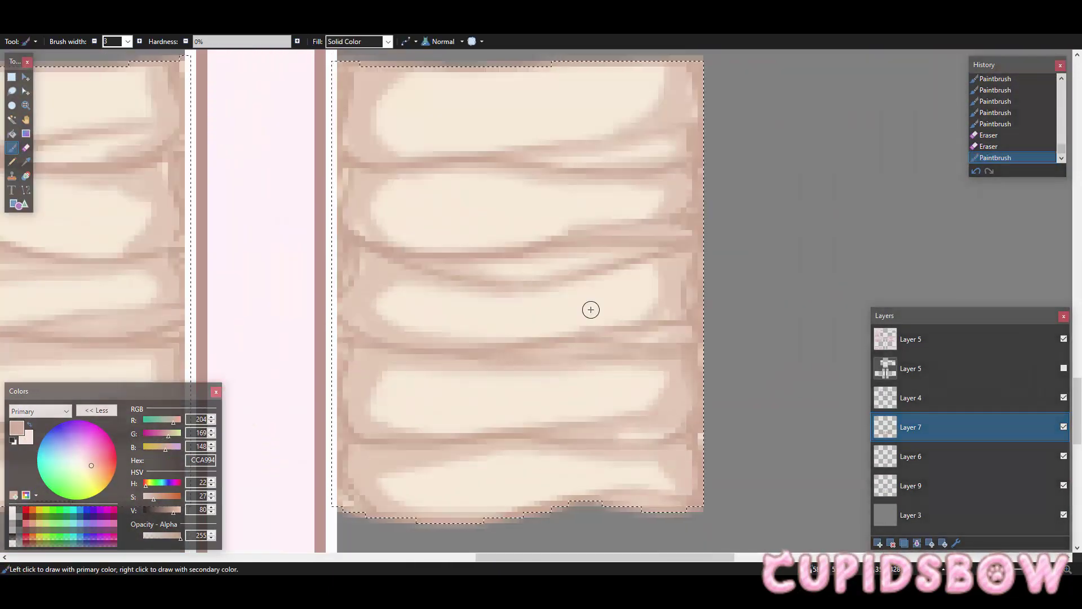
scroll(419, 301, down, 3)
key(ctrl+z)
scroll(564, 308, up, 2)
scroll(362, 263, down, 1)
scroll(366, 281, up, 1)
Step: Erase a little shading at the inner end of the right-hand sleeve's fourth band
key(e)
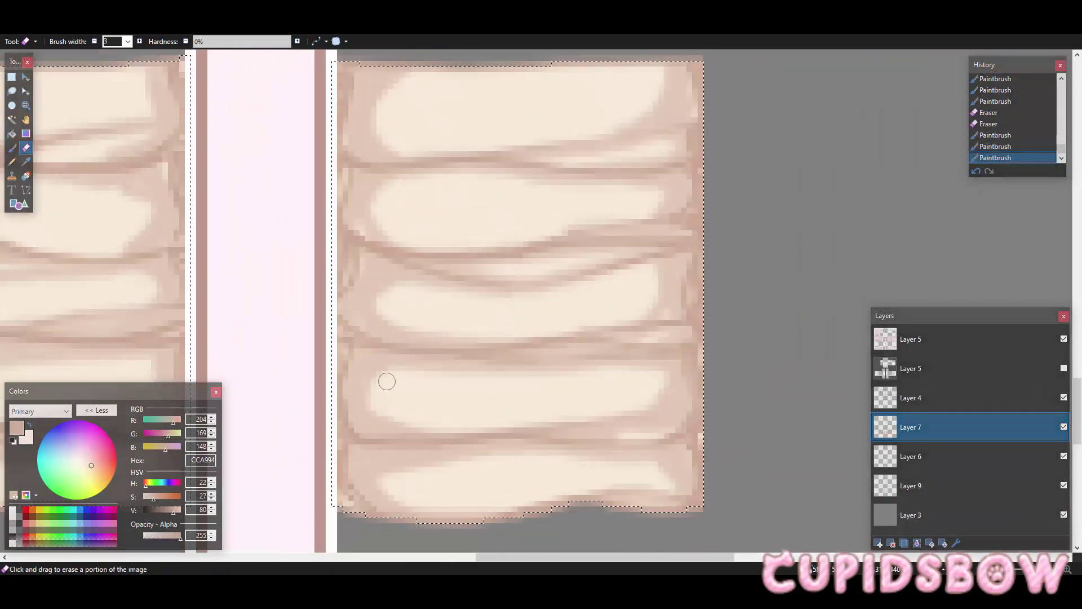
drag(386, 380, 380, 389)
scroll(507, 281, down, 2)
scroll(575, 232, up, 3)
ctrl+scroll(563, 228, down, 1)
ctrl+scroll(563, 229, down, 7)
ctrl+scroll(563, 228, up, 7)
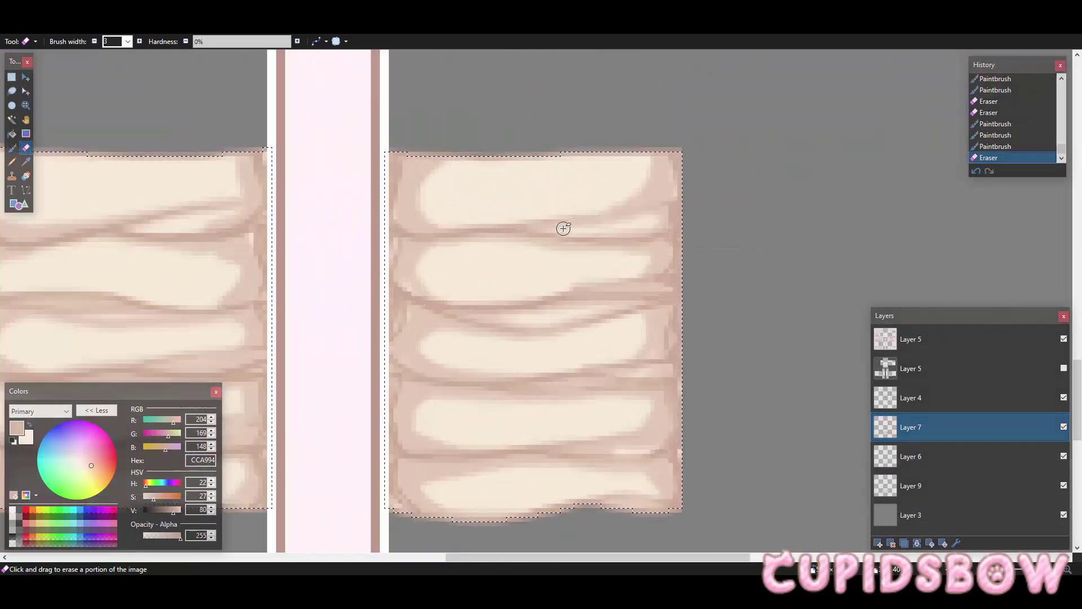
Step: Choose a different Eraser width and soften the shading along the inner ends of the right-hand sleeve's bands
ctrl+scroll(563, 228, up, 1)
scroll(563, 228, down, 2)
click(128, 42)
click(115, 115)
drag(380, 330, 384, 323)
scroll(388, 316, up, 1)
mouse_move(392, 293)
mouse_down()
mouse_move(397, 345)
mouse_move(386, 398)
mouse_up()
scroll(423, 308, up, 2)
scroll(429, 316, down, 1)
ctrl+scroll(707, 135, down, 6)
ctrl+scroll(707, 134, up, 6)
scroll(707, 134, down, 2)
Step: Repaint the shading along the right-hand sleeve's inner edge with the Paintbrush at width 3
click(12, 148)
click(128, 42)
click(115, 70)
scroll(367, 316, down, 1)
drag(364, 327, 373, 290)
scroll(366, 293, up, 1)
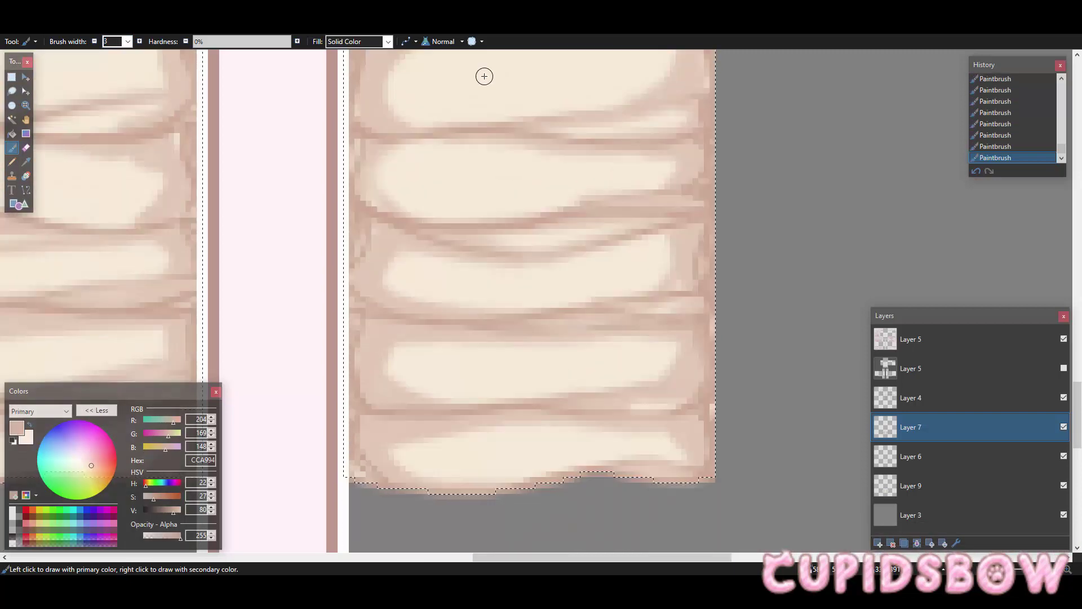
Step: Inspect the shading on both sleeves by hiding and reshowing Layer 7
scroll(483, 75, up, 5)
scroll(618, 268, down, 5)
ctrl+scroll(616, 266, down, 2)
ctrl+scroll(616, 266, up, 5)
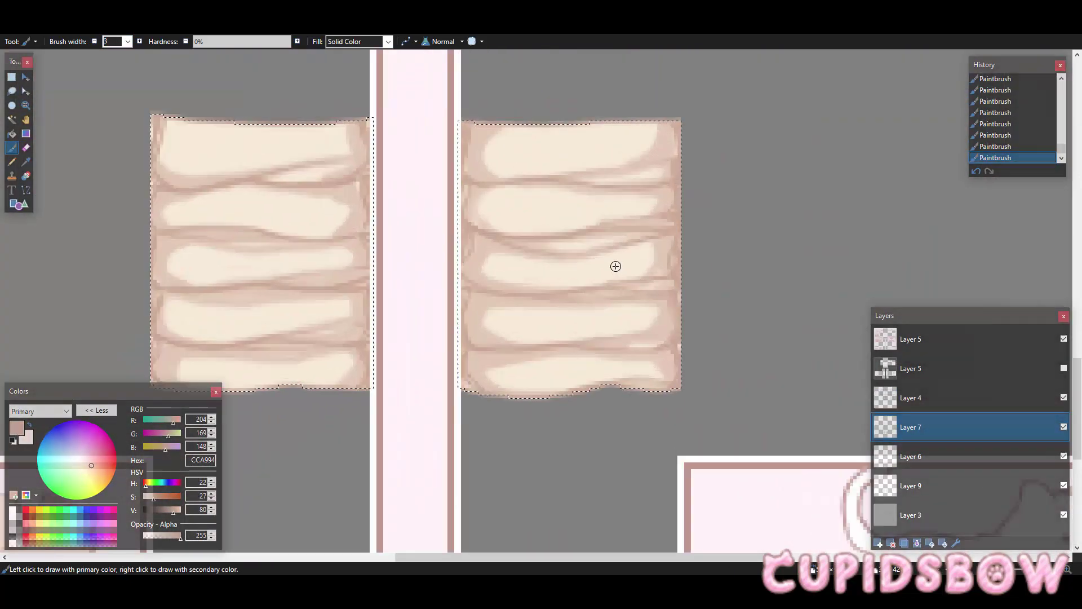
click(1064, 426)
click(1063, 427)
Step: Add a new layer above Layer 7 and paint the centres of the left-hand sleeve's bands with brush width 5
click(878, 543)
double_click(110, 42)
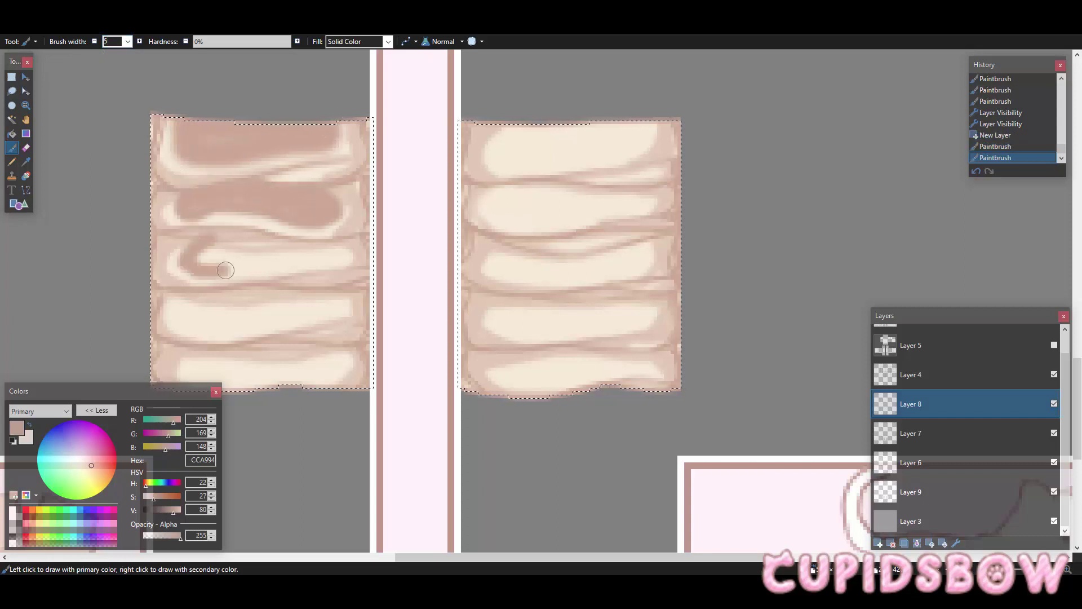
drag(271, 248, 203, 258)
mouse_move(193, 309)
mouse_down()
mouse_move(254, 318)
mouse_move(222, 311)
mouse_move(313, 288)
mouse_move(225, 294)
mouse_up()
scroll(207, 304, down, 1)
Step: Fade the edges of the left-hand sleeve's painted band centres using the Eraser at width 40 and 0% hardness
click(26, 148)
double_click(110, 41)
text(40)
drag(350, 265, 333, 316)
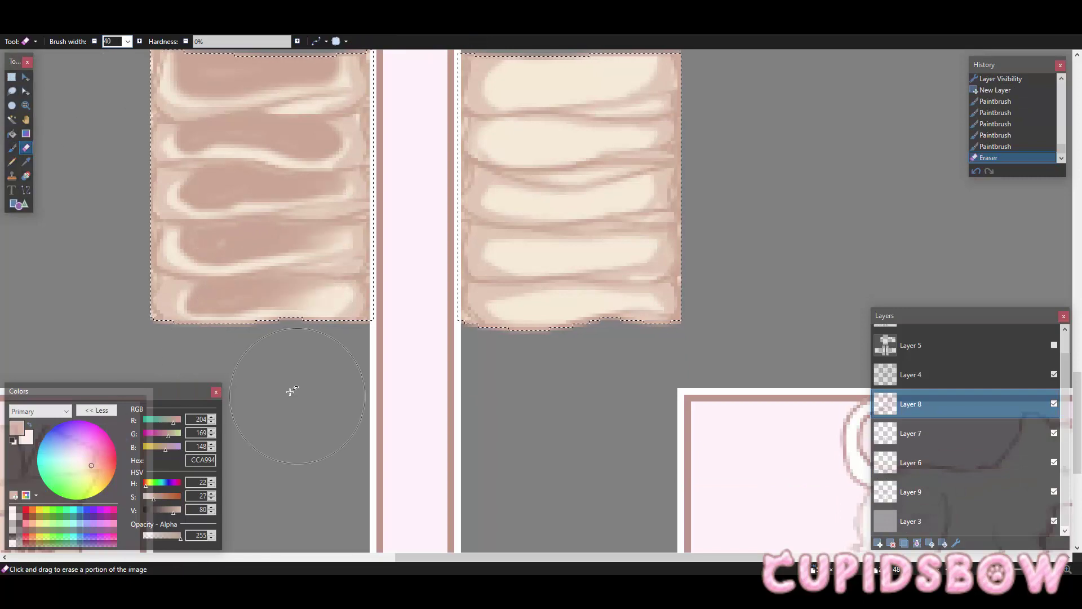
click(238, 332)
key(ctrl+z)
click(152, 307)
click(150, 248)
click(149, 197)
scroll(149, 197, up, 2)
click(144, 253)
click(402, 285)
Step: Lower the opacity of Layer 8 to make the band-centre shading subtle
double_click(924, 404)
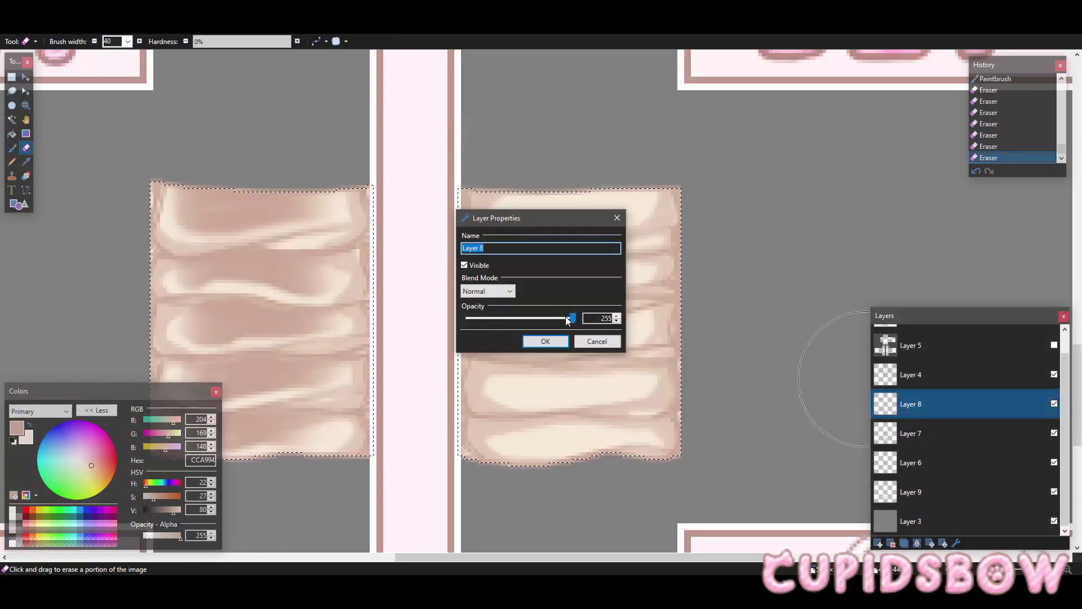
drag(570, 318, 492, 318)
click(546, 340)
scroll(649, 176, down, 6)
scroll(649, 176, up, 6)
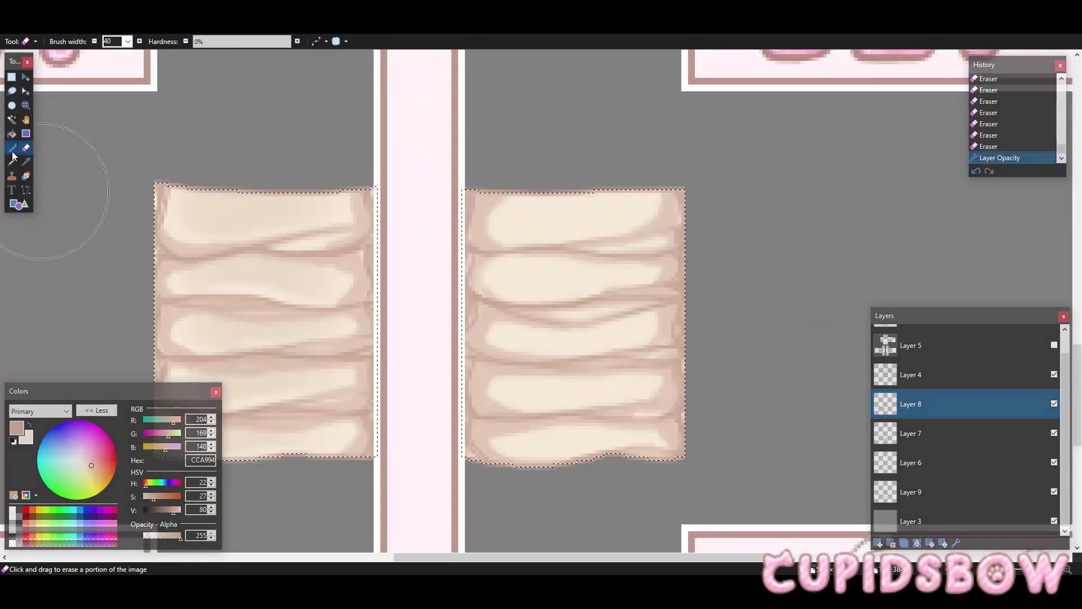
Step: Paint the centres of all the right-hand sleeve's bands on Layer 8 with the Paintbrush at width 10
click(12, 147)
double_click(110, 42)
text(10)
drag(524, 199, 539, 208)
drag(504, 274, 643, 272)
scroll(620, 273, down, 1)
drag(510, 268, 648, 255)
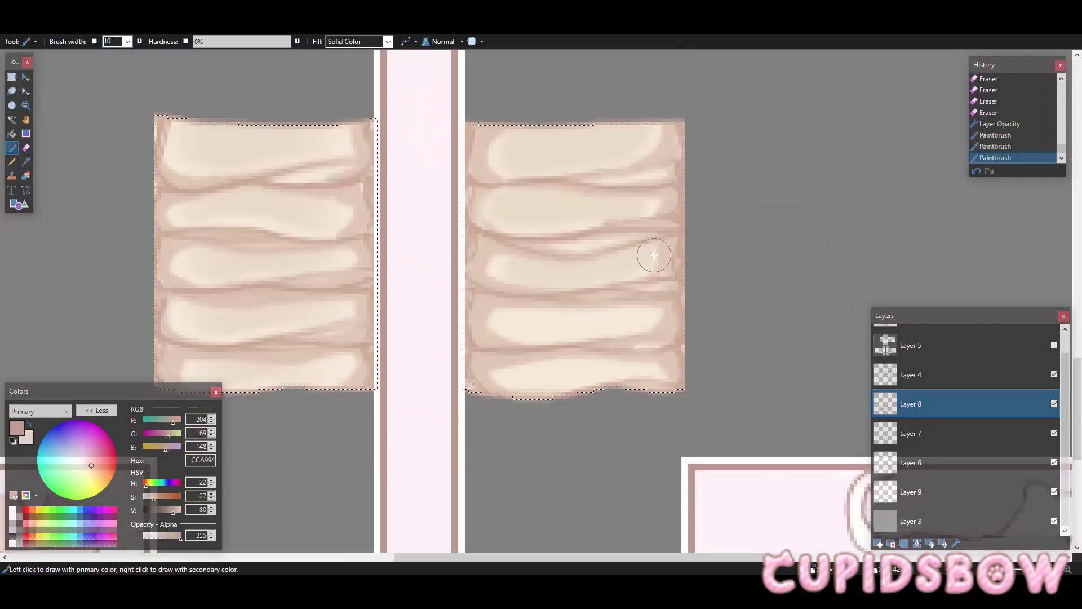
drag(510, 325, 628, 312)
drag(510, 375, 640, 365)
scroll(665, 293, up, 1)
scroll(679, 228, down, 6)
scroll(678, 228, up, 4)
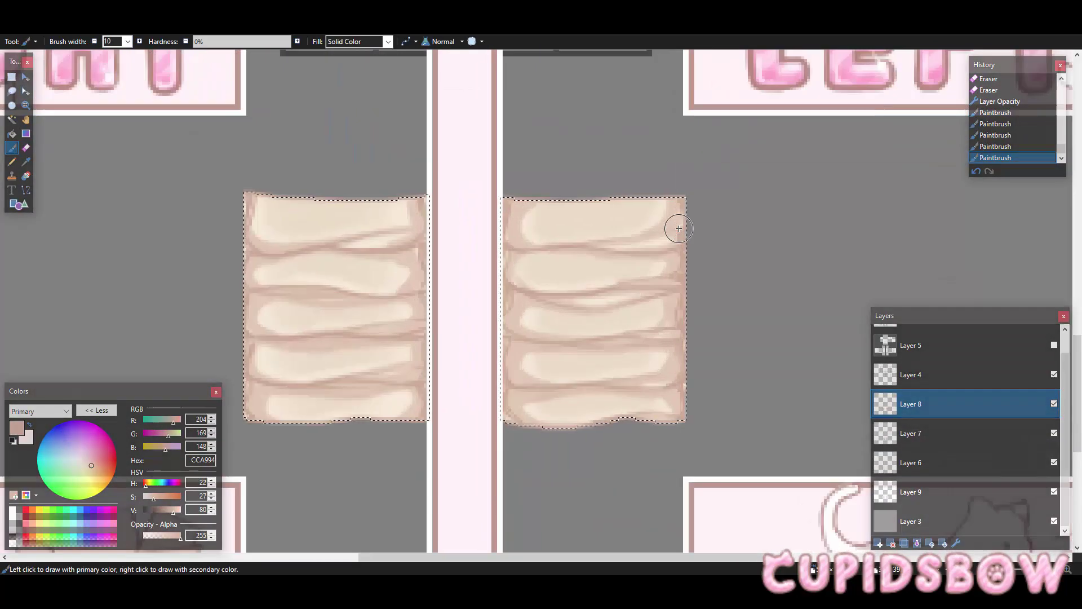
Step: Compare the sleeves with Layer 8 and Layer 9 hidden and shown again
click(1054, 403)
click(1054, 404)
click(1054, 491)
click(1054, 491)
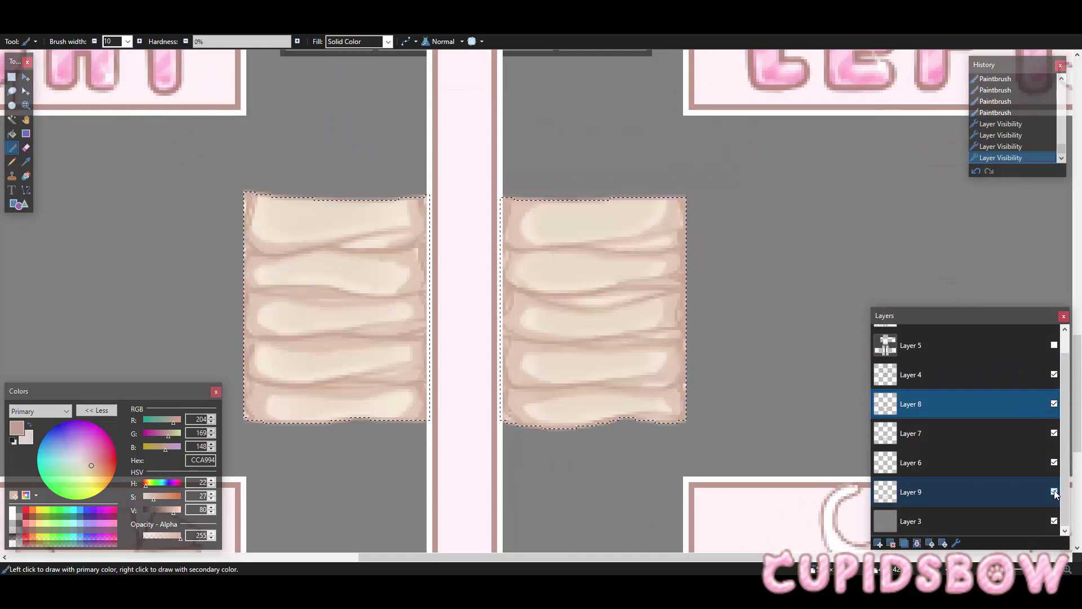
Step: Select Layer 9, sample the cream F6EBD8 from the left-hand sleeve as the primary colour, and return to the Paintbrush
click(1033, 489)
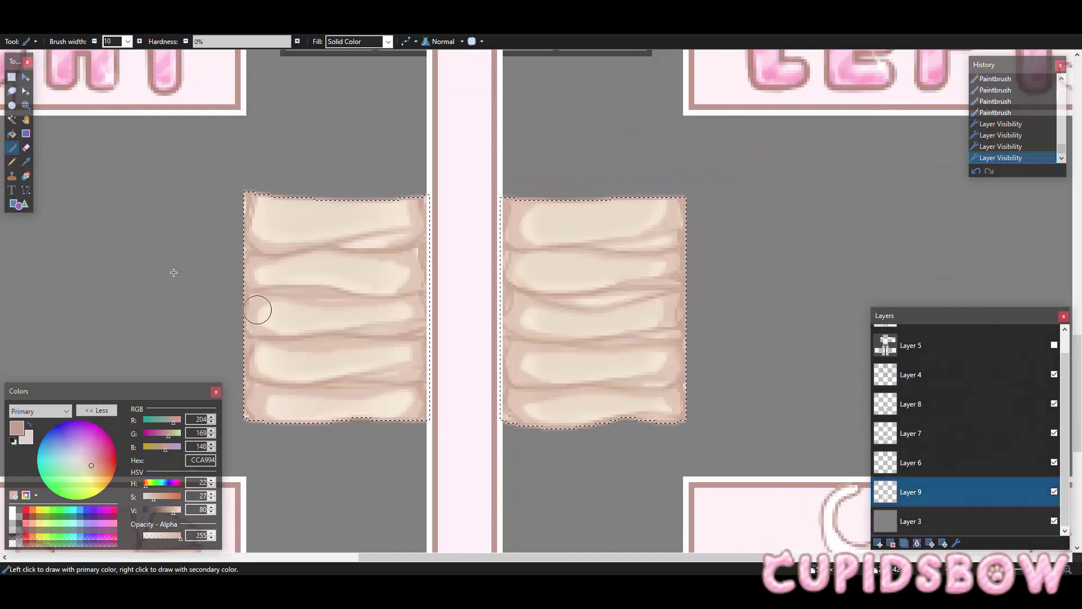
click(25, 162)
click(26, 437)
click(306, 365)
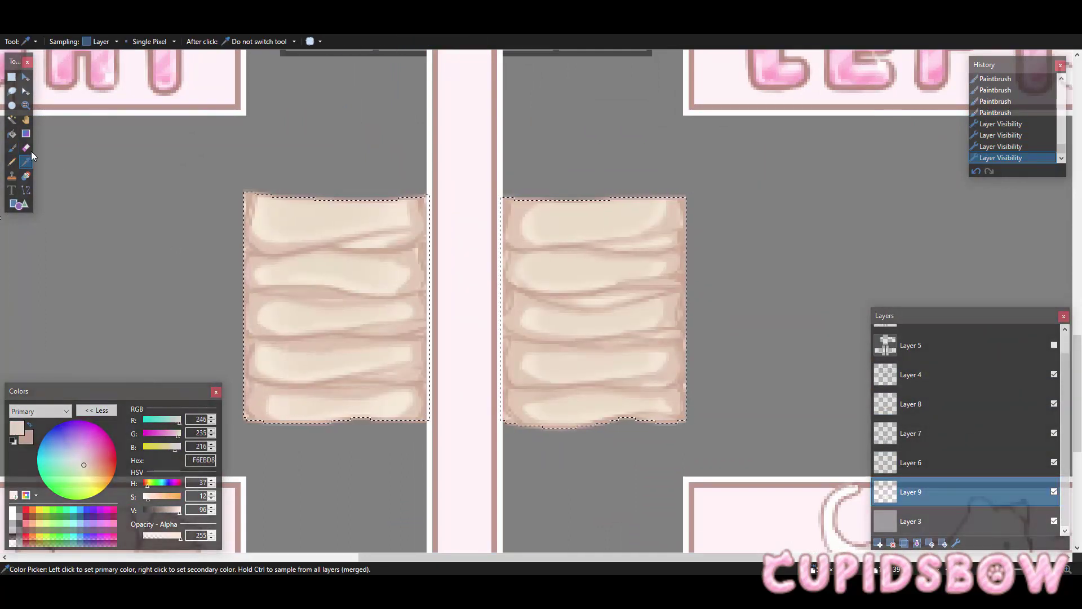
click(12, 148)
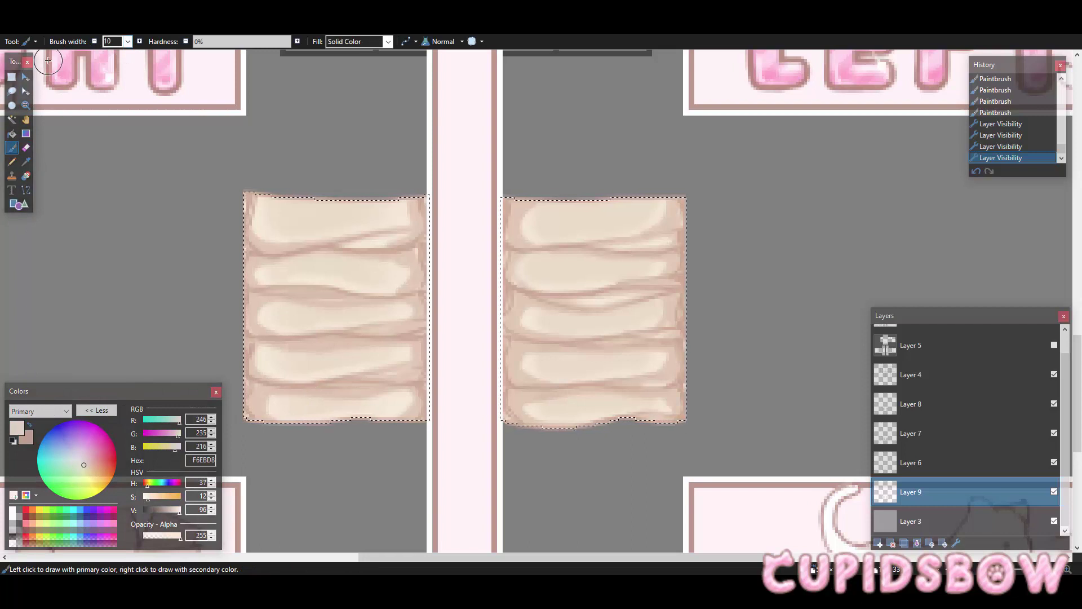
Step: Paint cream highlights on the left-hand sleeve on Layer 9 with the primary colour's opacity at 132
scroll(47, 174, up, 2)
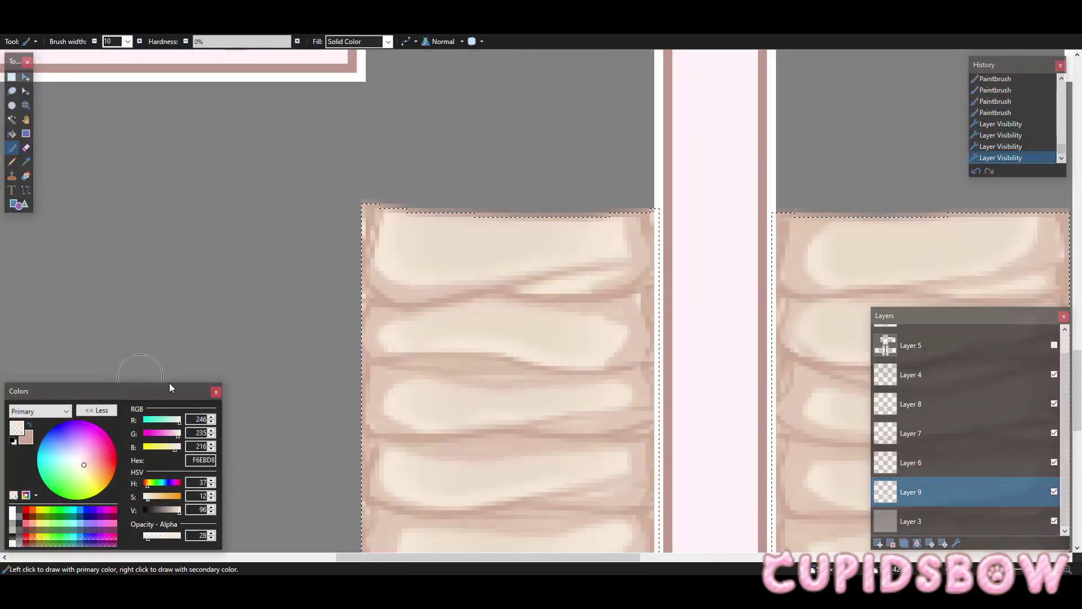
click(1049, 462)
click(1026, 492)
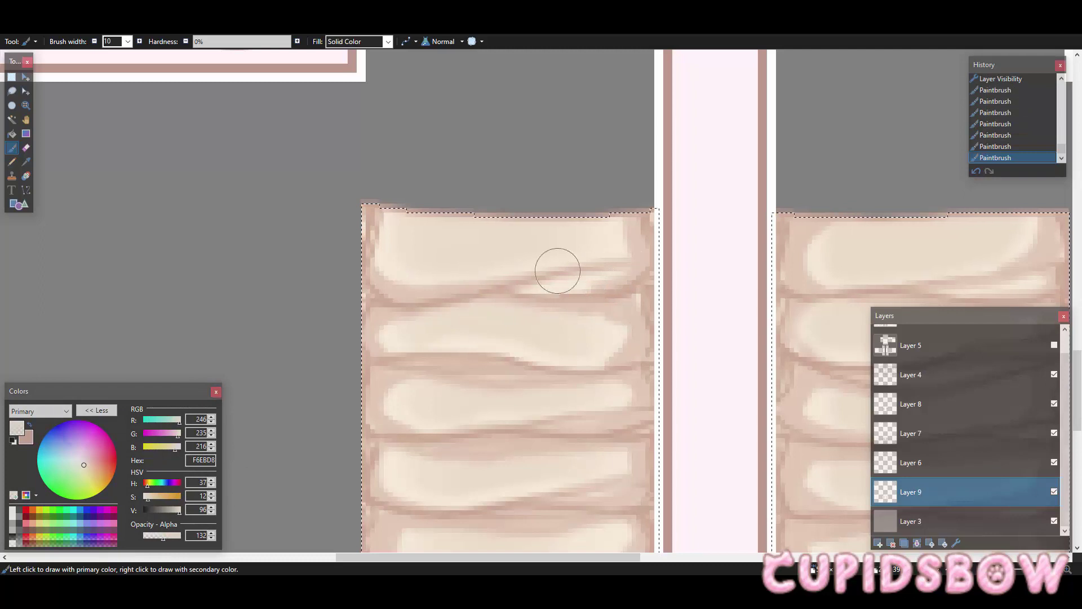
Step: Compare the sleeves with Layer 6 shown and hidden, then leave it hidden with Layer 9 active
click(1054, 462)
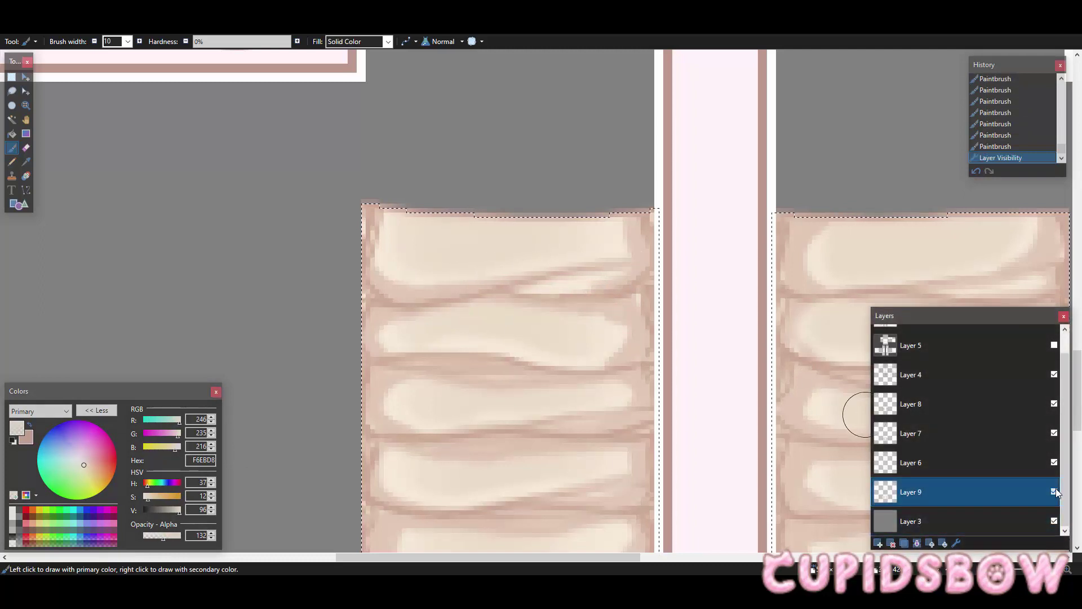
click(1054, 462)
click(1054, 462)
click(1054, 462)
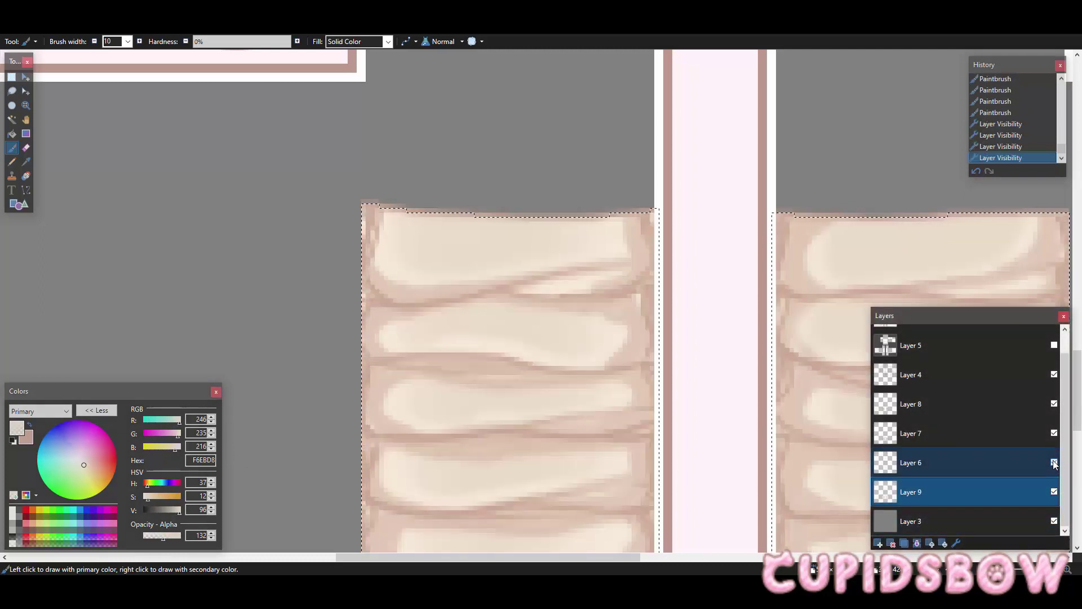
click(1054, 462)
click(1054, 462)
click(1041, 492)
click(1054, 462)
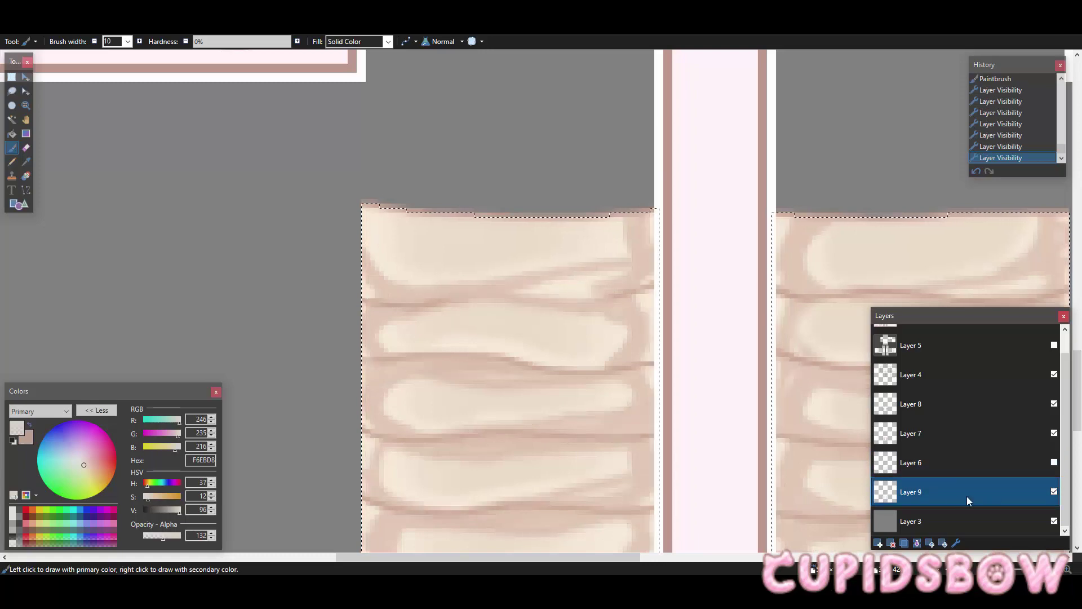
Step: Paint cream highlights around the band edges down the left-hand sleeve on Layer 9, stepping back and forth through the last strokes
scroll(541, 282, down, 1)
mouse_move(428, 282)
mouse_down()
mouse_move(645, 283)
mouse_move(539, 282)
mouse_up()
scroll(645, 282, down, 1)
scroll(539, 282, down, 1)
key(ctrl+z)
key(ctrl+z)
key(ctrl+z)
key(ctrl+y)
key(ctrl+y)
key(ctrl+y)
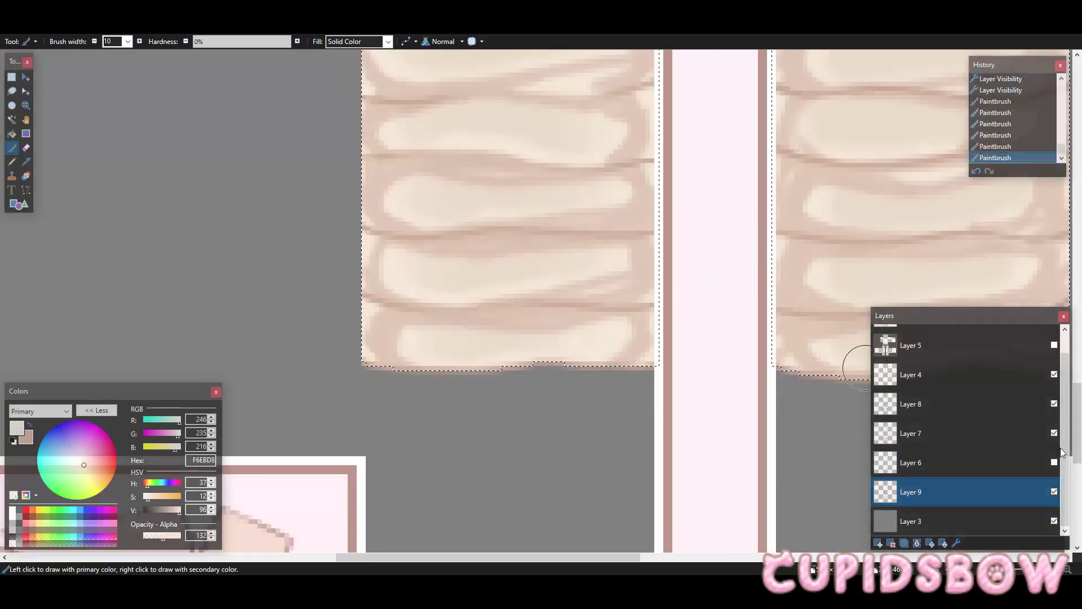
Step: Paint cream highlights along the band ends of the right-hand sleeve on Layer 9 and undo the last unwanted strokes
click(1054, 462)
scroll(711, 472, up, 2)
drag(601, 557, 705, 557)
click(1054, 462)
key(ctrl+z)
key(ctrl+z)
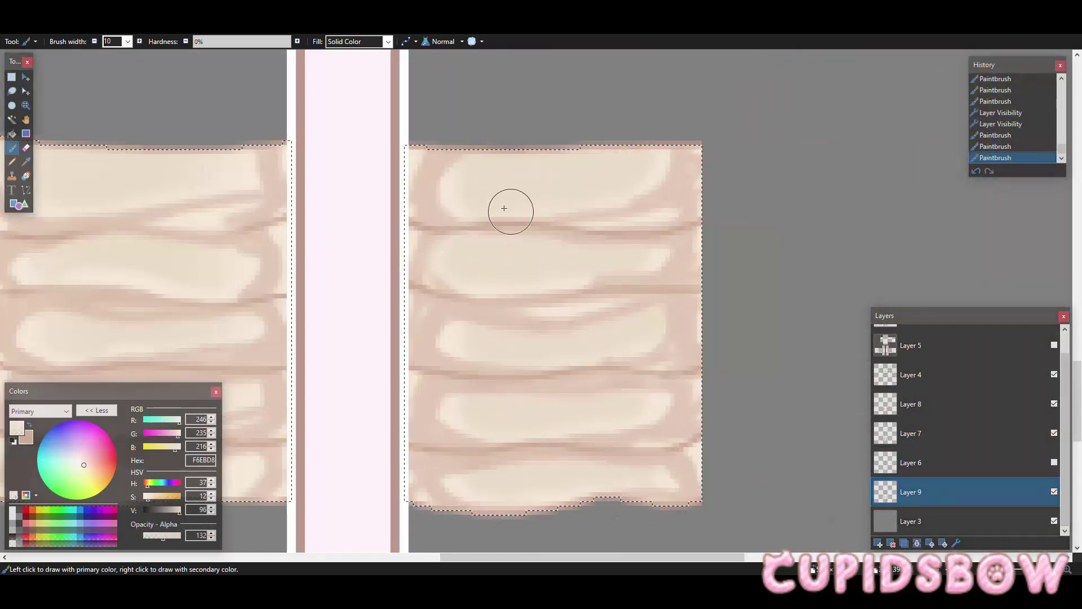
scroll(470, 293, down, 3)
key(ctrl+z)
scroll(606, 274, down, 2)
scroll(599, 271, down, 2)
scroll(599, 270, up, 2)
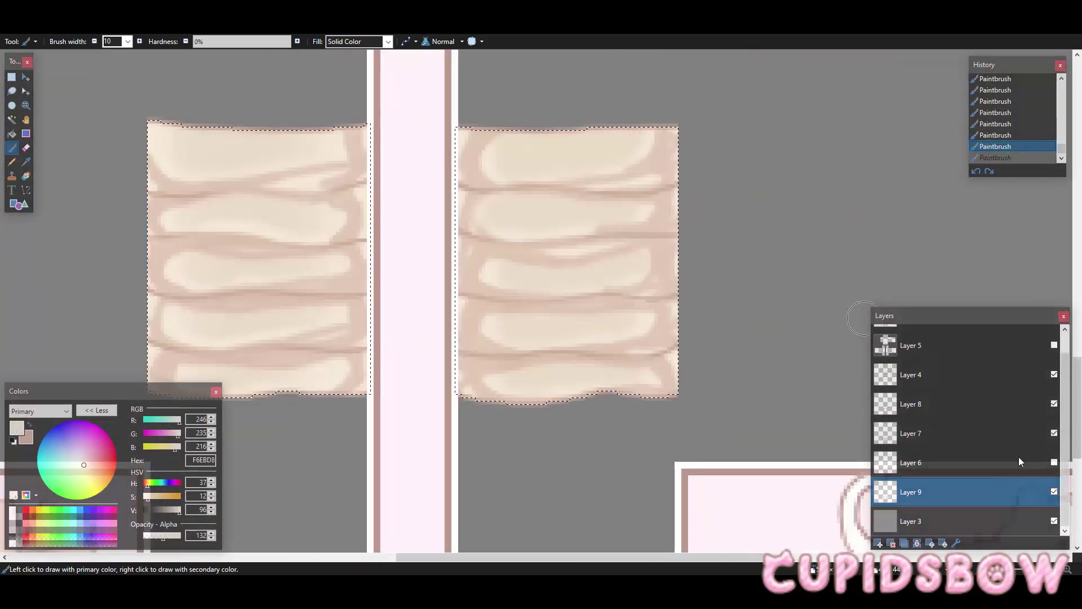
Step: Show and select Layer 6, and soften its shading on the sleeves with the Eraser at colour opacity 74
click(1021, 462)
click(1054, 462)
click(26, 148)
mouse_move(303, 198)
mouse_down()
mouse_move(287, 208)
mouse_move(304, 196)
mouse_move(264, 198)
mouse_up()
key(ctrl+z)
click(155, 535)
scroll(201, 131, down, 5)
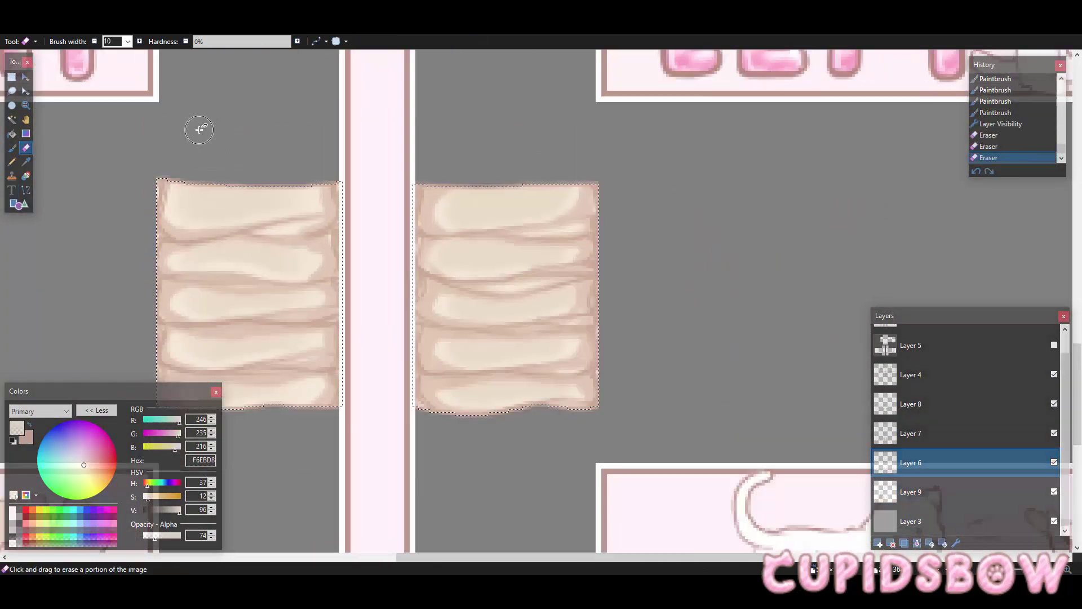
Step: Swap to the brown CCA994 and paint thin fold lines on Layer 6 with the Paintbrush at width 1 and opacity 47
scroll(121, 119, up, 5)
click(30, 425)
click(12, 147)
click(115, 42)
key(BackSpace)
scroll(481, 79, up, 4)
scroll(481, 79, down, 2)
click(151, 535)
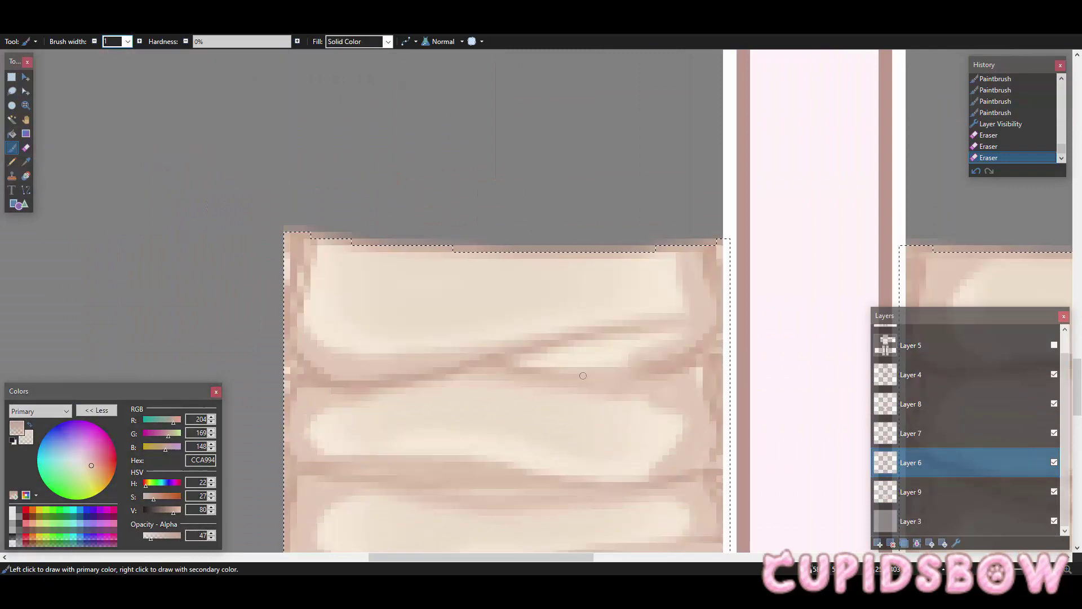
scroll(545, 209, down, 8)
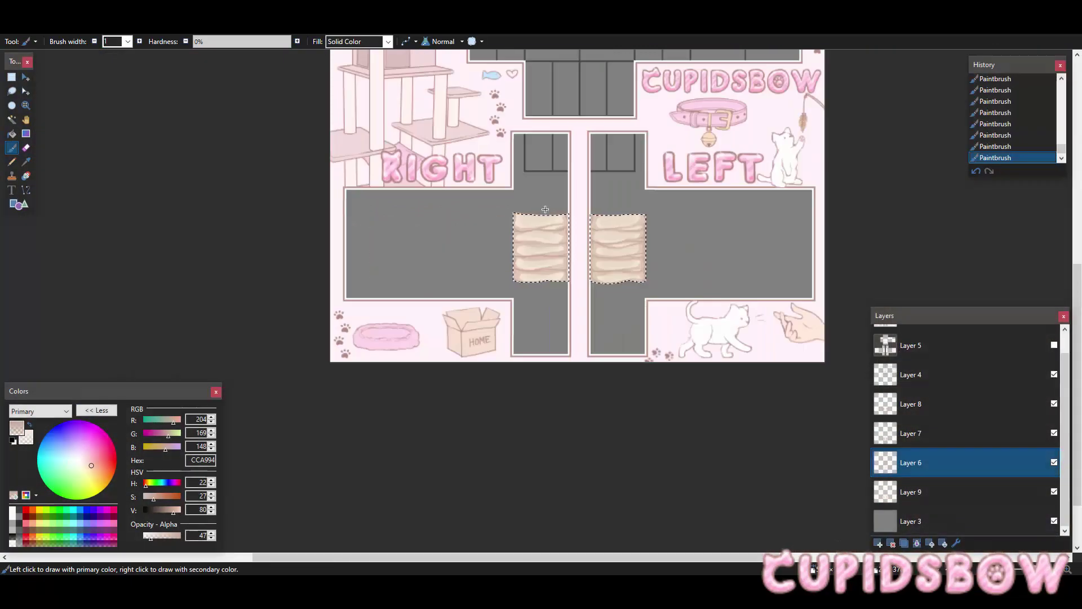
Step: Raise the brown's opacity to 255, try thin fold lines on the left-hand sleeve, and undo the last stroke
scroll(546, 217, up, 8)
click(164, 535)
key(ctrl+z)
click(181, 536)
drag(431, 322, 705, 348)
scroll(656, 211, down, 4)
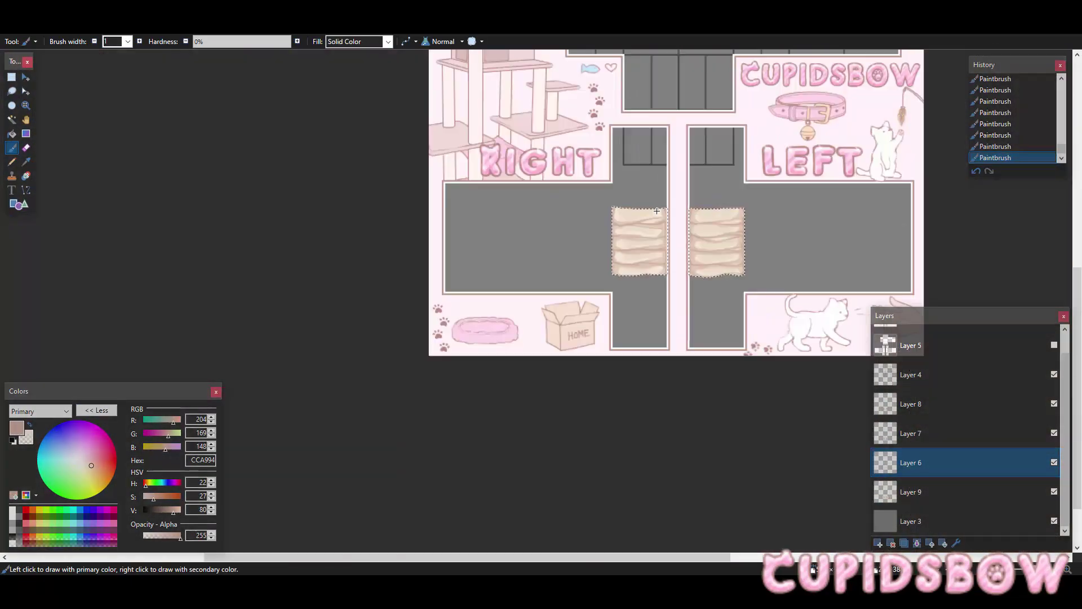
key(ctrl+z)
Step: Examine both sleeves from afar and up close, and compare them with Layer 8 hidden and shown
scroll(657, 210, up, 3)
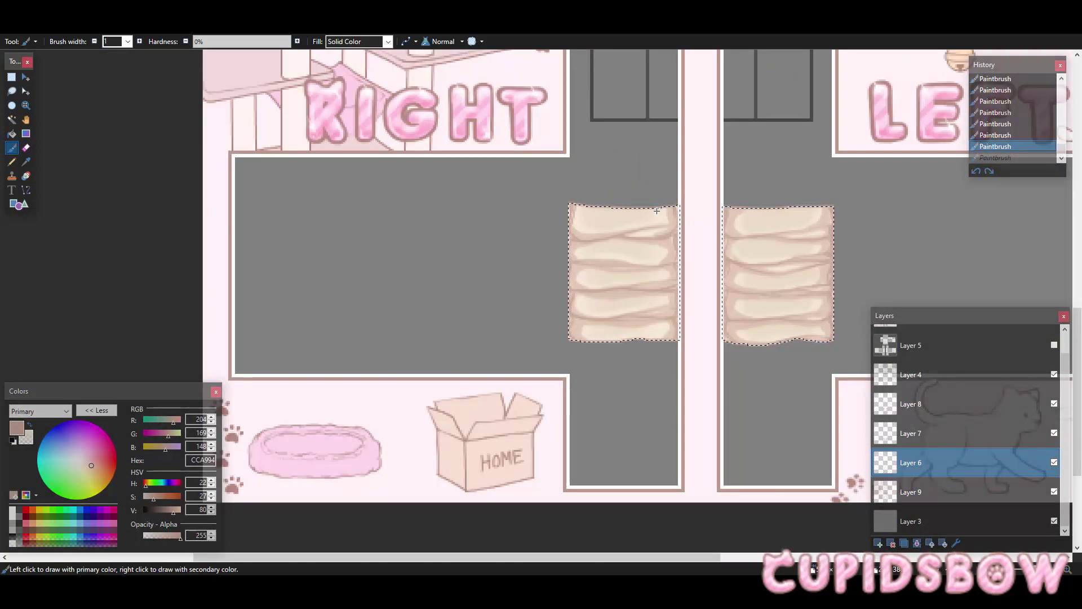
scroll(656, 210, down, 4)
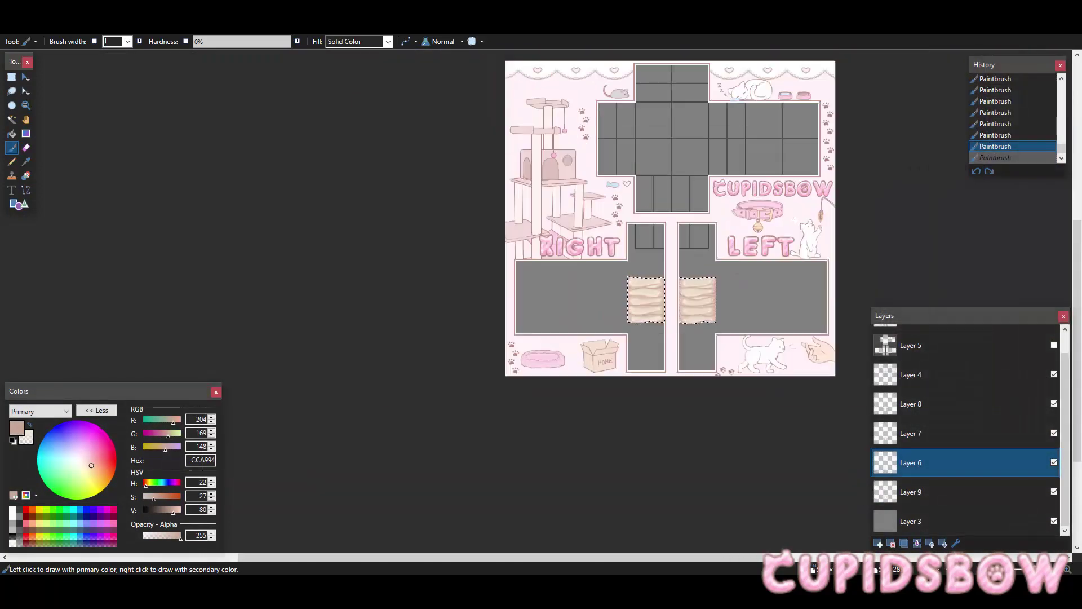
scroll(794, 220, up, 4)
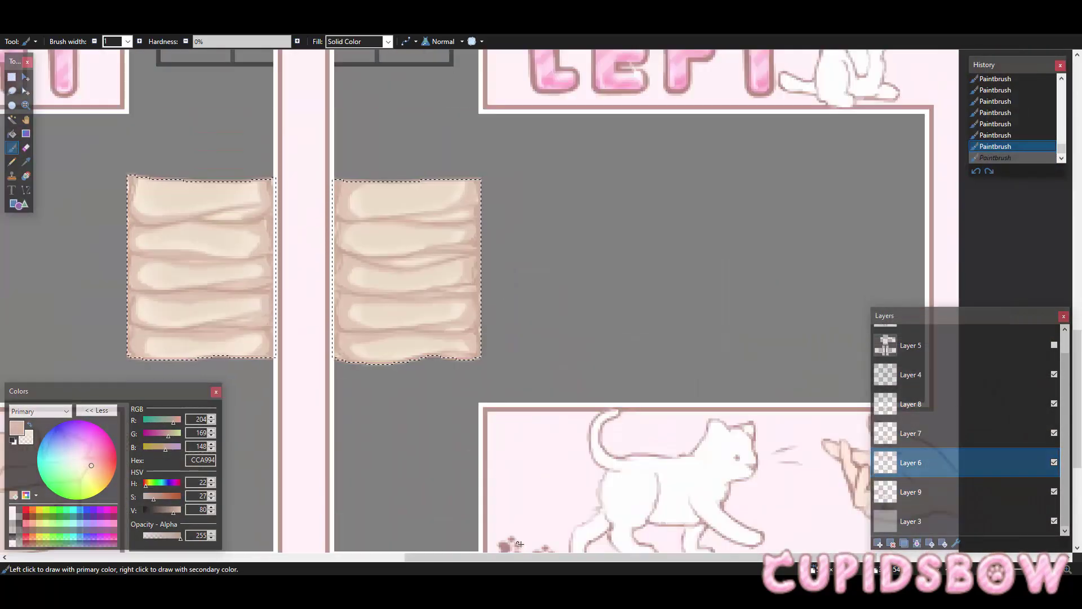
drag(519, 558, 464, 558)
scroll(377, 367, up, 1)
scroll(376, 366, up, 1)
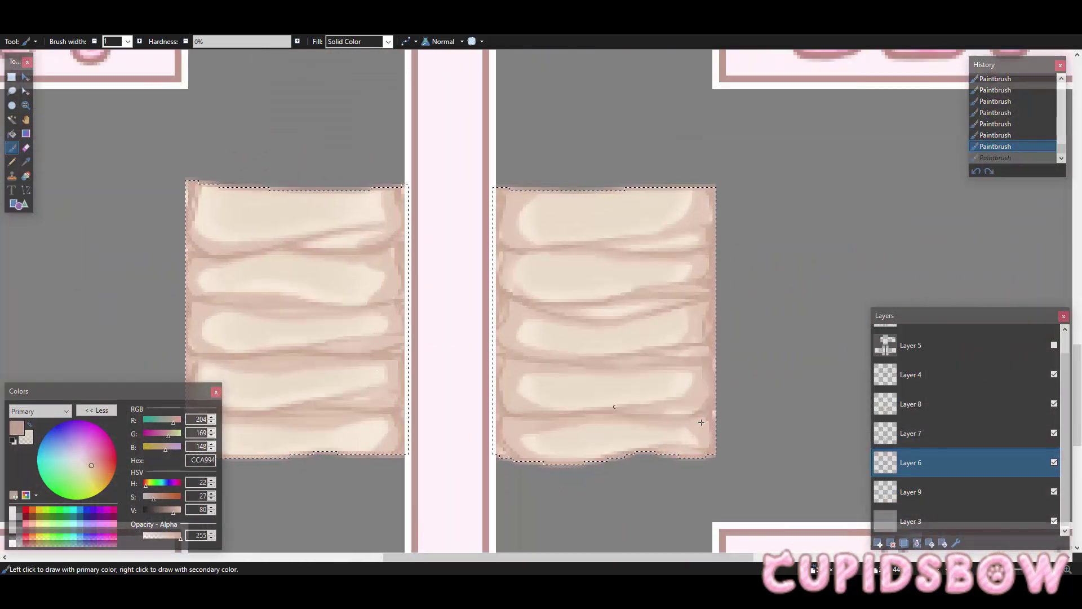
click(1053, 404)
click(1053, 404)
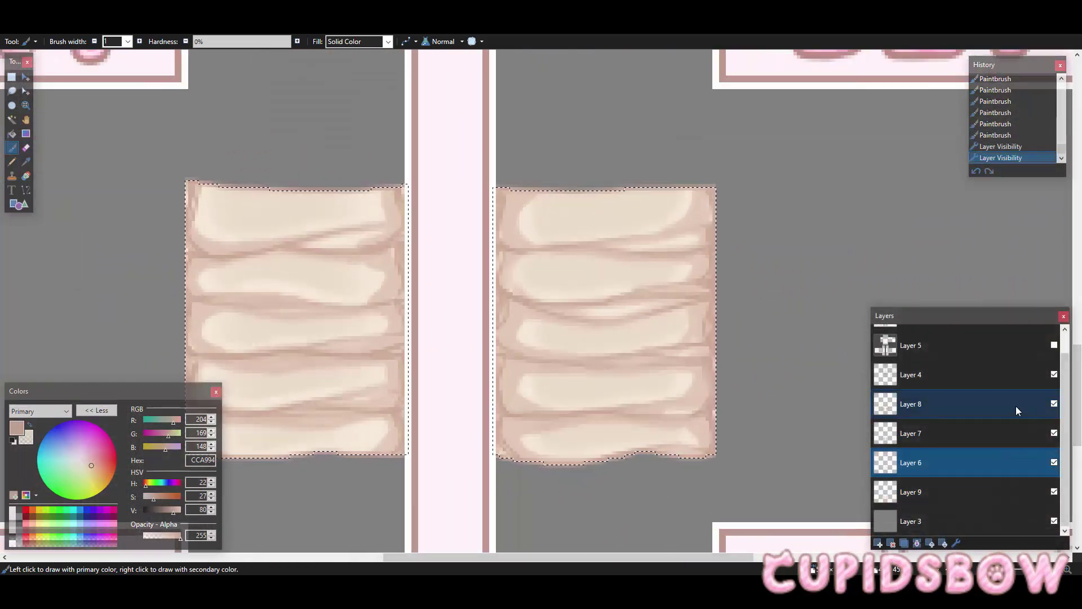
Step: Add a new layer above Layer 8 and draw thin curved brown rib lines at the left end of the left-hand sleeve's top band
click(962, 404)
key(ctrl+shift+n)
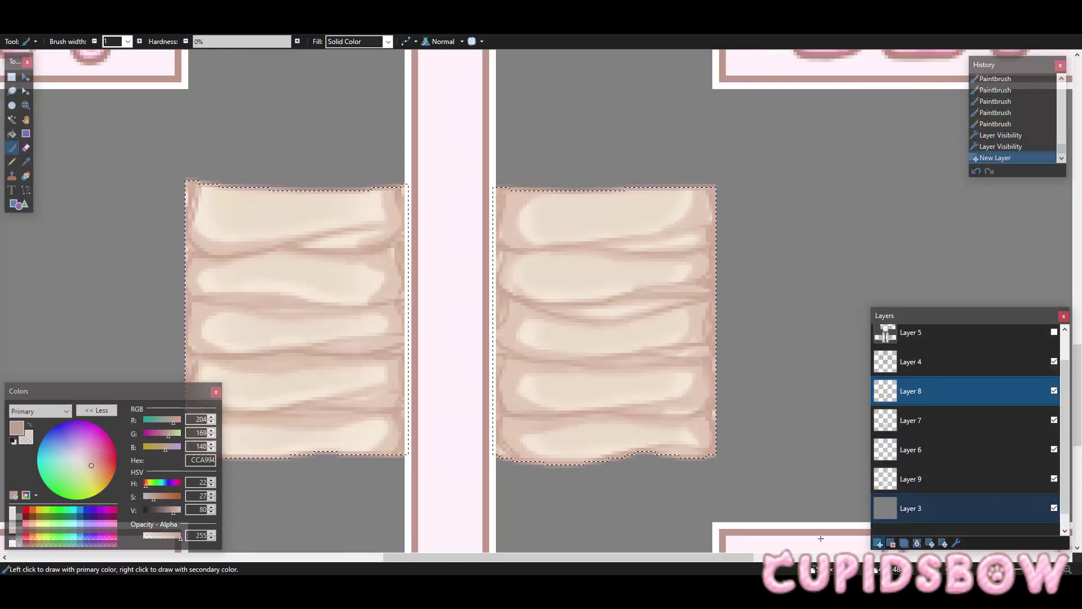
scroll(279, 398, up, 1)
scroll(3, 306, up, 2)
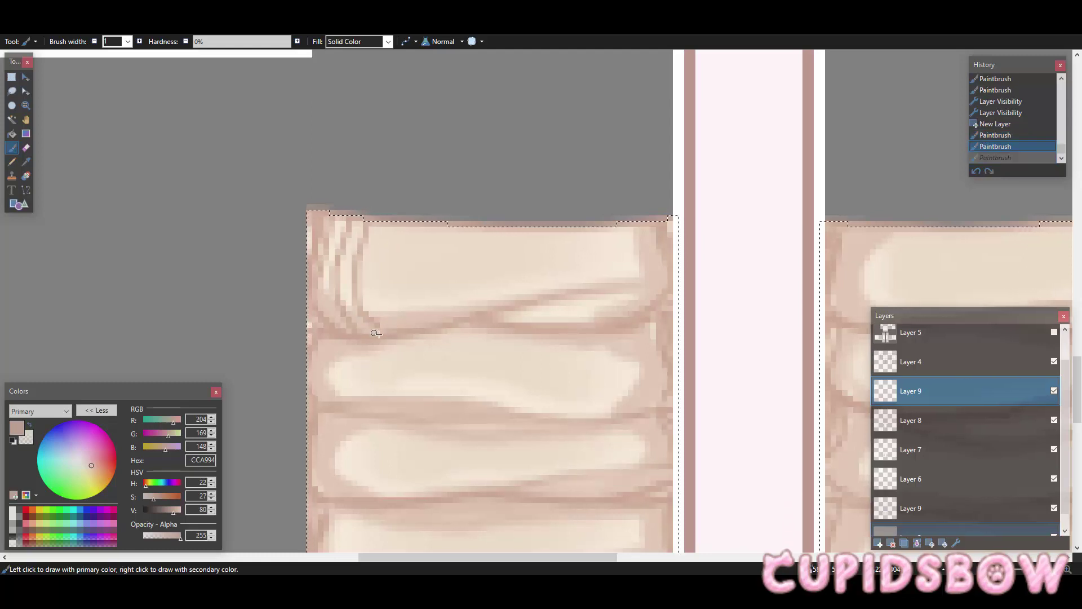
key(ctrl+z)
key(ctrl+z)
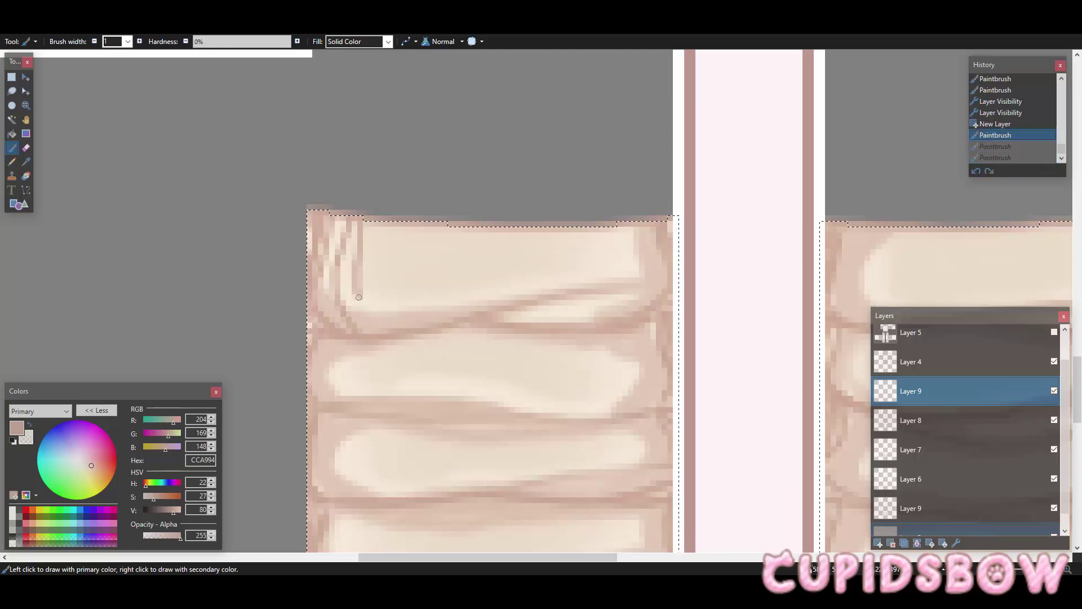
drag(358, 297, 373, 320)
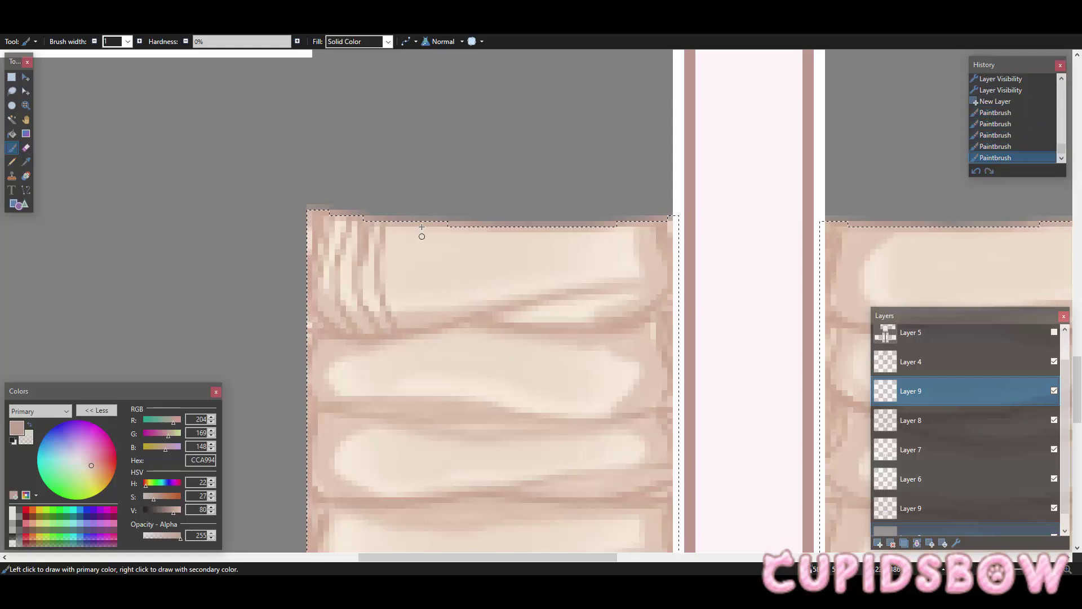
scroll(380, 60, down, 1)
scroll(380, 60, down, 1)
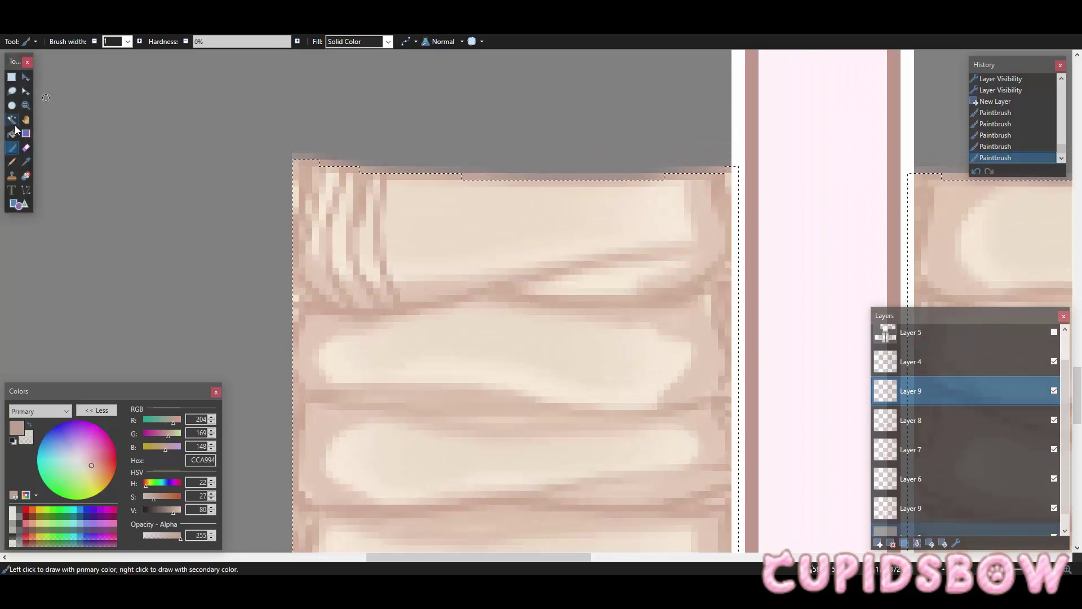
Step: Erase the uneven rib lines at width 3, and redraw ribs across the whole top band with the Paintbrush at width 1
click(26, 148)
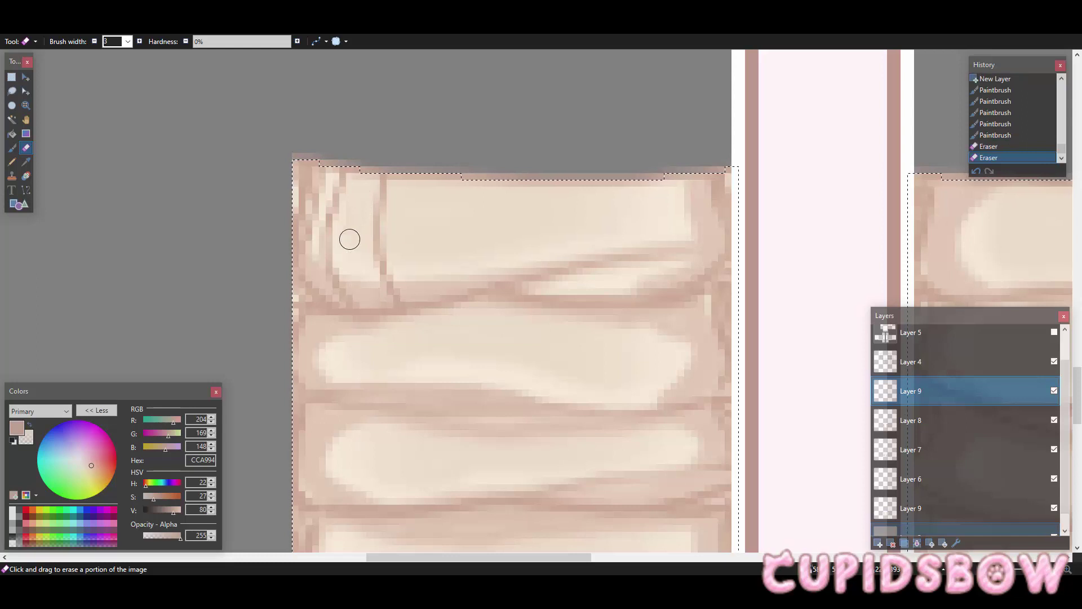
click(12, 148)
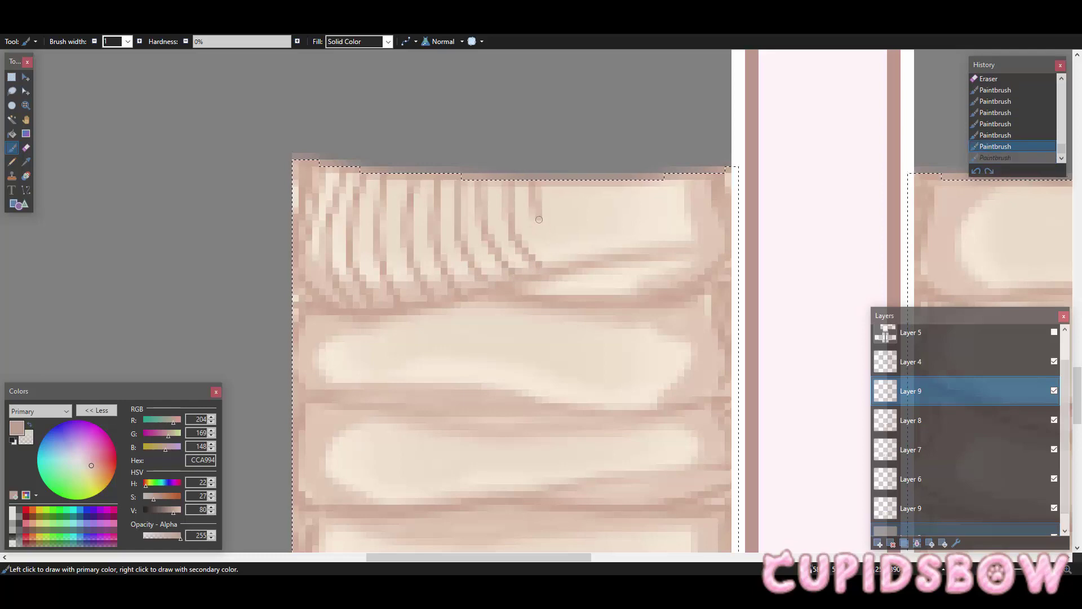
drag(539, 220, 565, 266)
drag(560, 218, 583, 257)
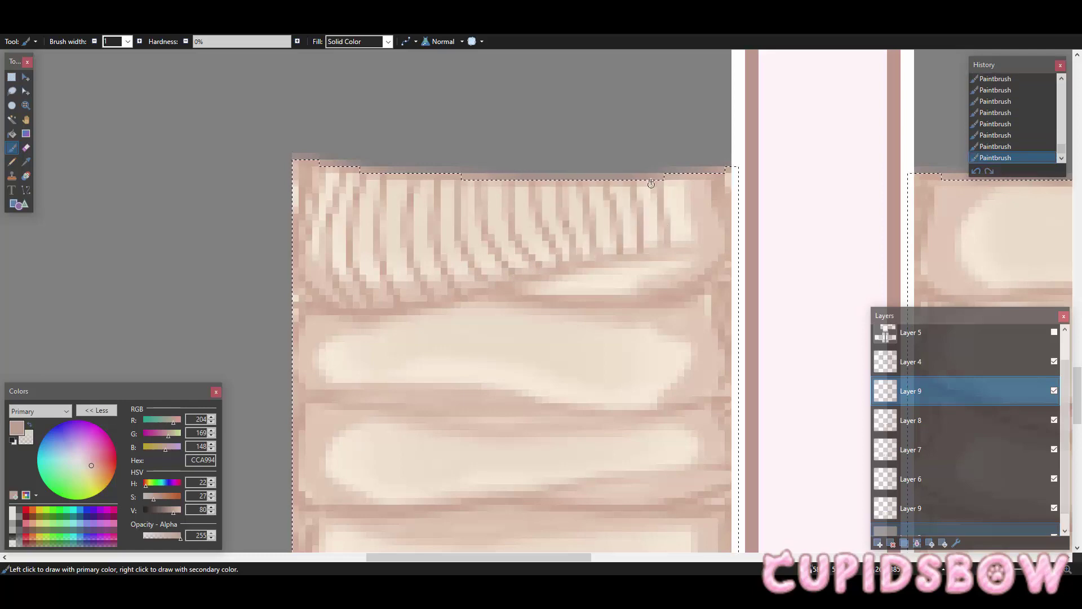
scroll(718, 192, up, 1)
scroll(730, 200, down, 8)
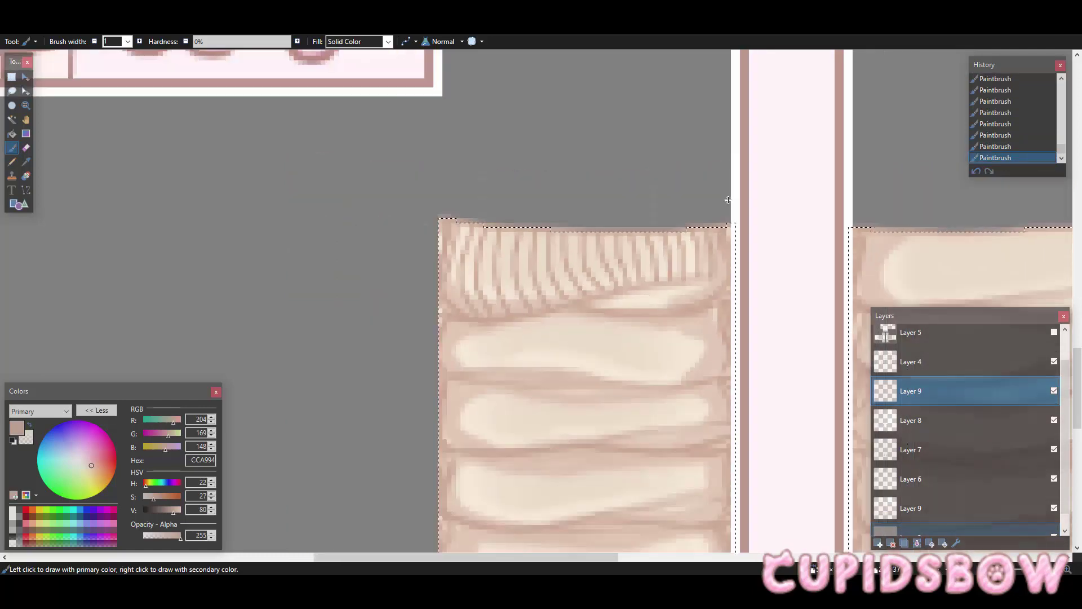
Step: Draw short rib lines in the small fold at the lower right of the left-hand sleeve's top band
scroll(722, 197, up, 9)
scroll(705, 202, down, 1)
drag(672, 269, 676, 316)
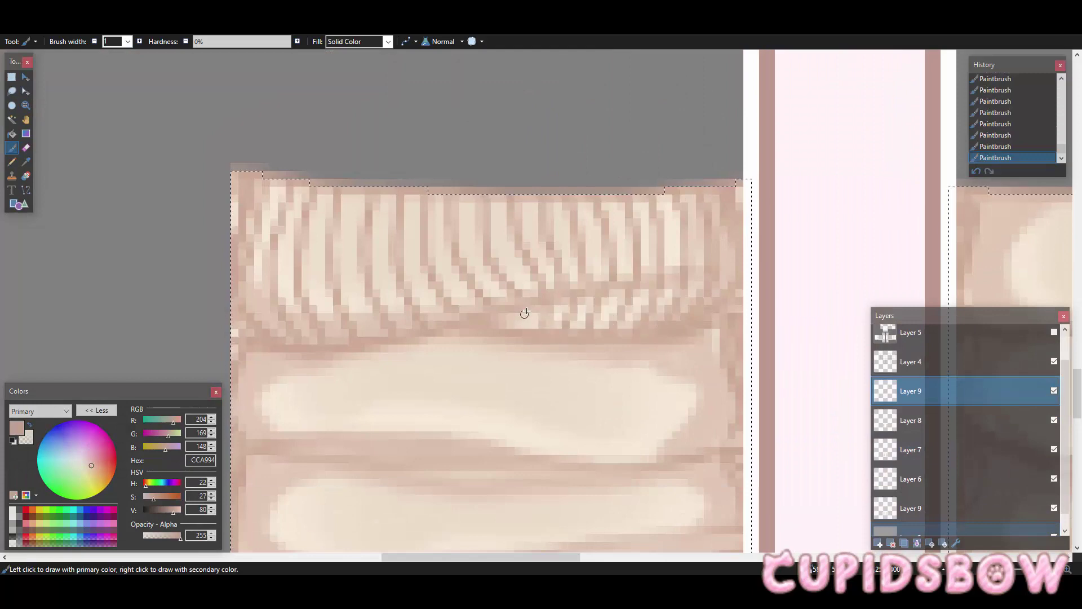
scroll(524, 314, down, 3)
scroll(533, 299, up, 3)
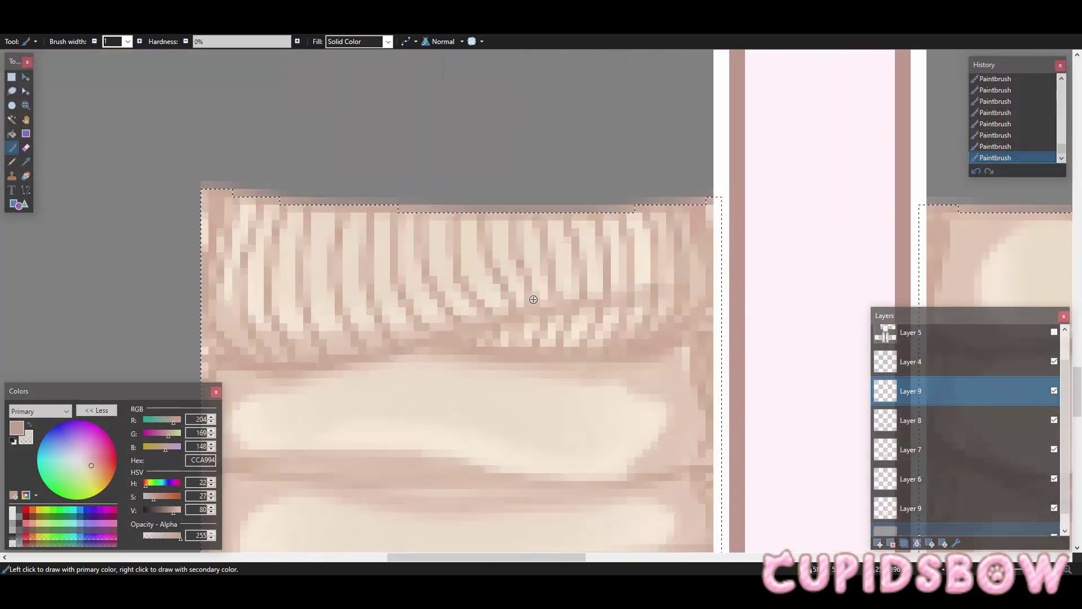
Step: Draw vertical brown rib lines across the left half of the left-hand sleeve's second band
scroll(533, 299, down, 2)
mouse_move(236, 323)
mouse_down()
mouse_move(228, 239)
mouse_move(236, 239)
mouse_up()
drag(272, 333, 260, 239)
drag(292, 322, 285, 241)
drag(319, 322, 318, 264)
mouse_move(350, 322)
mouse_down()
mouse_move(352, 238)
mouse_move(406, 314)
mouse_up()
drag(434, 213, 434, 321)
drag(461, 220, 462, 329)
drag(488, 228, 488, 344)
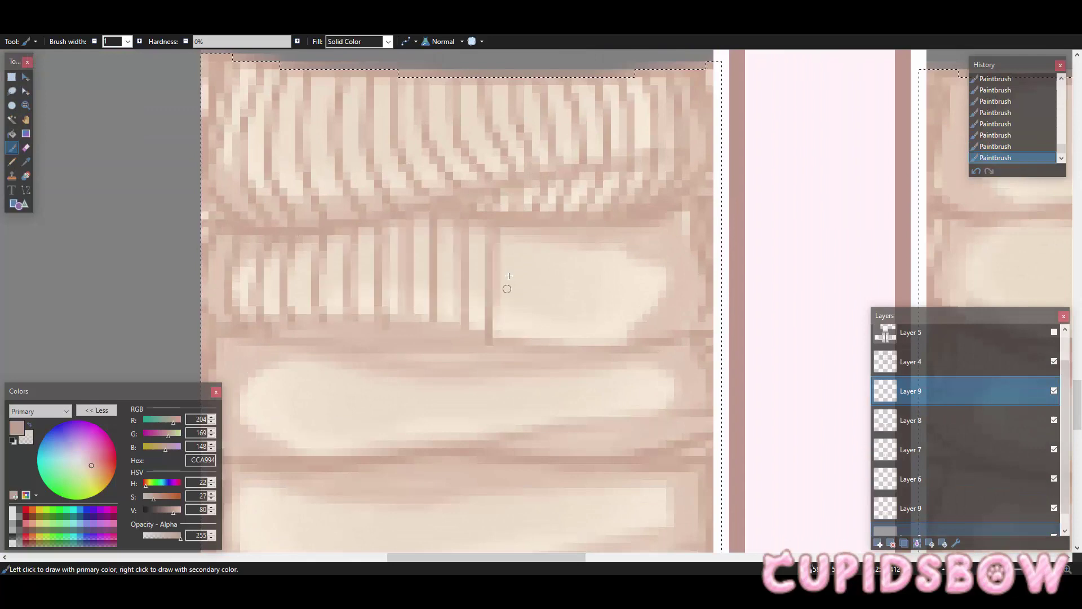
Step: Continue the rib lines across the right half of the second band to its edge, undoing the badly placed strokes
drag(547, 301, 544, 342)
mouse_move(576, 228)
mouse_down()
mouse_move(575, 343)
mouse_move(603, 318)
mouse_up()
key(ctrl+z)
mouse_move(607, 227)
mouse_down()
mouse_move(601, 344)
mouse_move(624, 343)
mouse_up()
key(ctrl+z)
scroll(695, 200, up, 2)
mouse_move(691, 279)
mouse_down()
mouse_move(695, 199)
mouse_move(684, 293)
mouse_move(697, 398)
mouse_up()
scroll(696, 199, down, 10)
key(ctrl+z)
scroll(695, 199, up, 9)
scroll(697, 398, down, 3)
Step: Draw slightly curved rib lines across the left part of the left-hand sleeve's third band, redoing misplaced strokes
drag(247, 213, 266, 325)
mouse_move(269, 218)
mouse_down()
mouse_move(283, 325)
mouse_move(316, 325)
mouse_up()
key(ctrl+z)
drag(330, 213, 339, 329)
key(ctrl+z)
drag(332, 219, 347, 325)
mouse_move(371, 325)
mouse_down()
mouse_move(363, 221)
mouse_move(403, 327)
mouse_up()
key(ctrl+z)
drag(387, 222, 404, 325)
Step: Complete the rib lines across the right part of the third band and check the ribbing on the whole template
mouse_move(434, 316)
mouse_down()
mouse_move(418, 219)
mouse_move(491, 311)
mouse_up()
key(ctrl+z)
drag(498, 220, 522, 310)
key(ctrl+z)
mouse_move(537, 221)
mouse_down()
mouse_move(552, 304)
mouse_move(586, 226)
mouse_up()
key(ctrl+z)
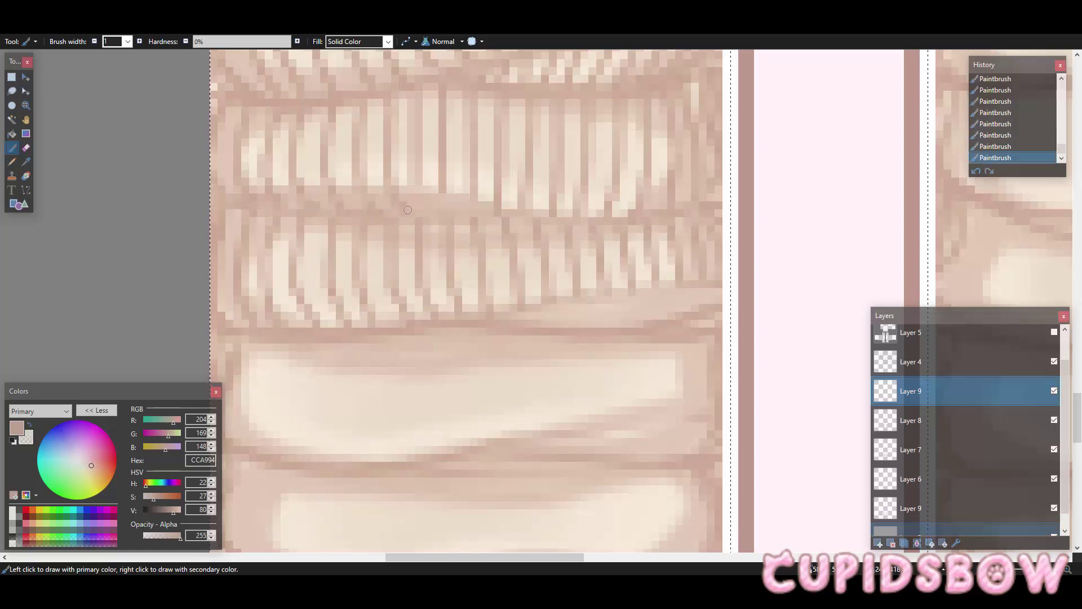
scroll(546, 203, down, 8)
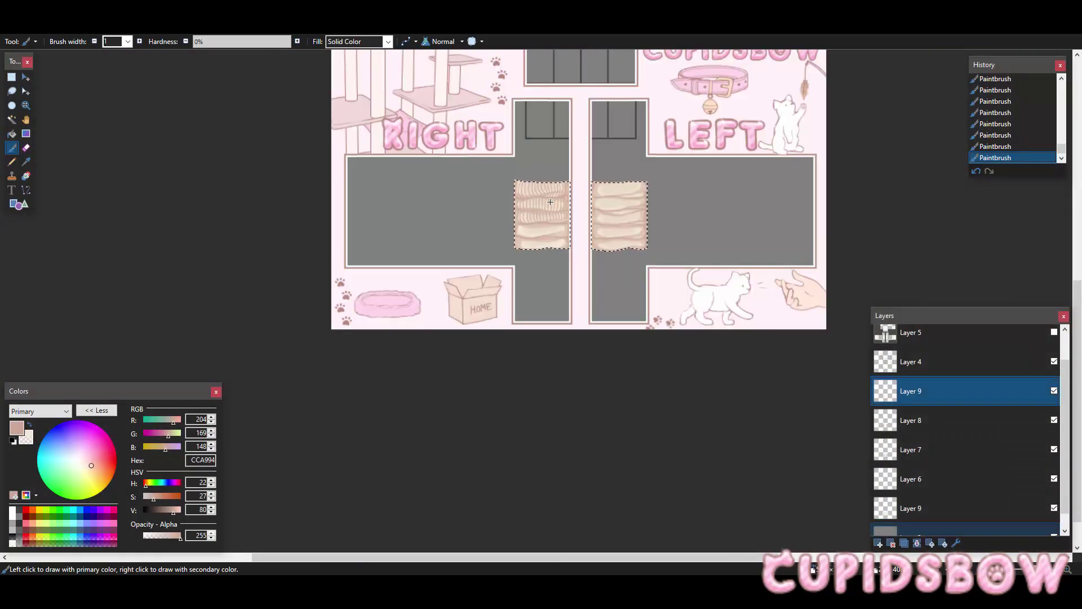
scroll(550, 201, up, 8)
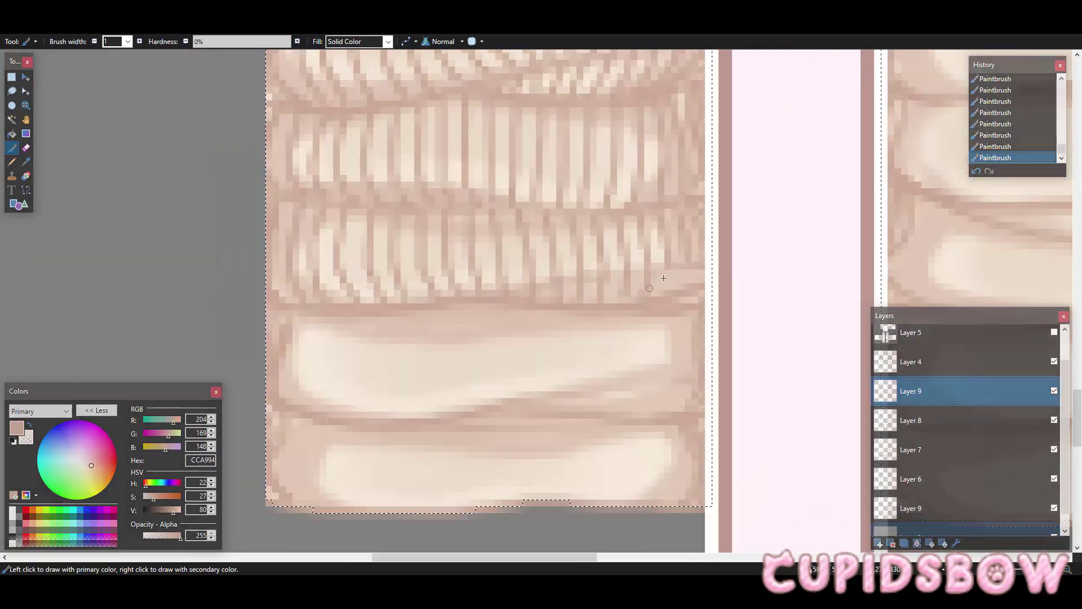
Step: Draw curved brown rib lines across the left part of the left-hand sleeve's fourth band
scroll(375, 309, down, 1)
drag(302, 246, 313, 341)
key(ctrl+z)
drag(303, 246, 316, 341)
drag(342, 340, 321, 250)
drag(350, 251, 362, 347)
mouse_move(384, 346)
mouse_down()
mouse_move(395, 250)
mouse_move(394, 344)
mouse_up()
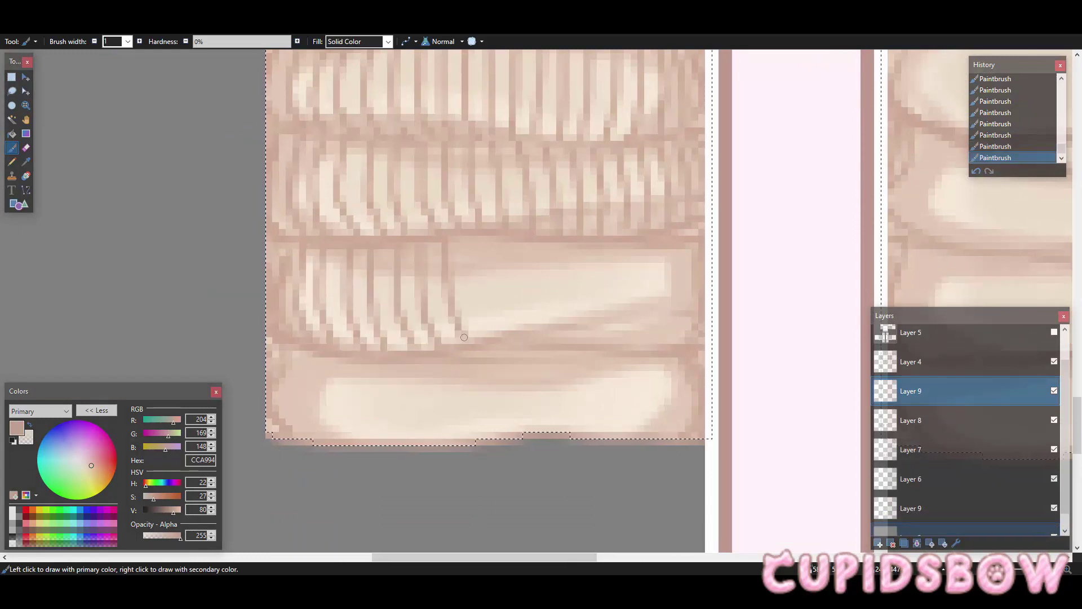
Step: Continue the curved rib lines across the right part of the left-hand sleeve's fourth band to its edge
drag(495, 269, 507, 332)
drag(530, 324, 527, 238)
drag(574, 321, 576, 250)
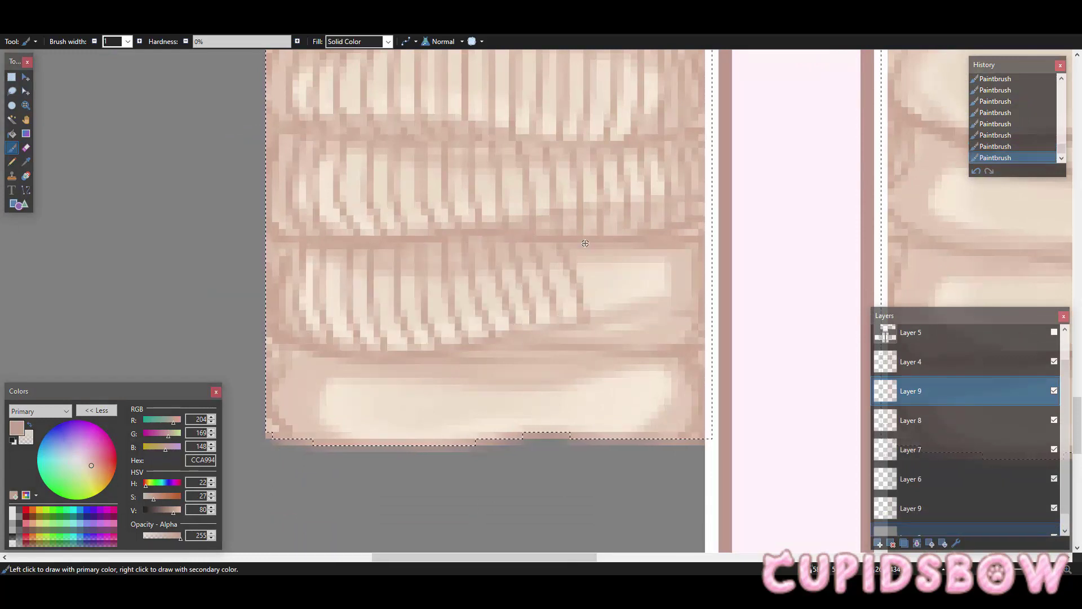
drag(546, 325, 597, 344)
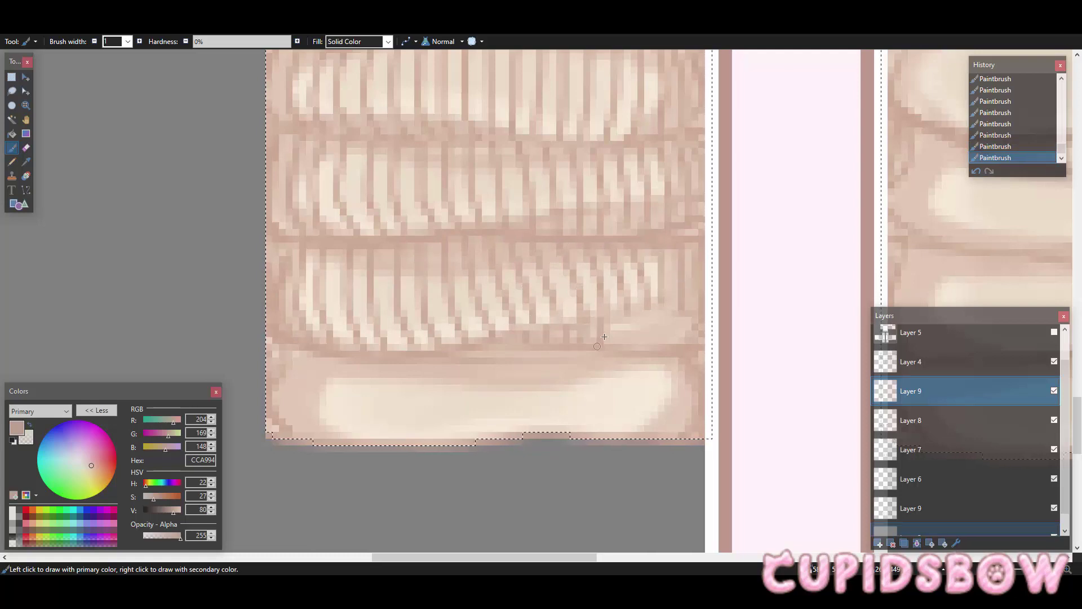
scroll(682, 317, down, 5)
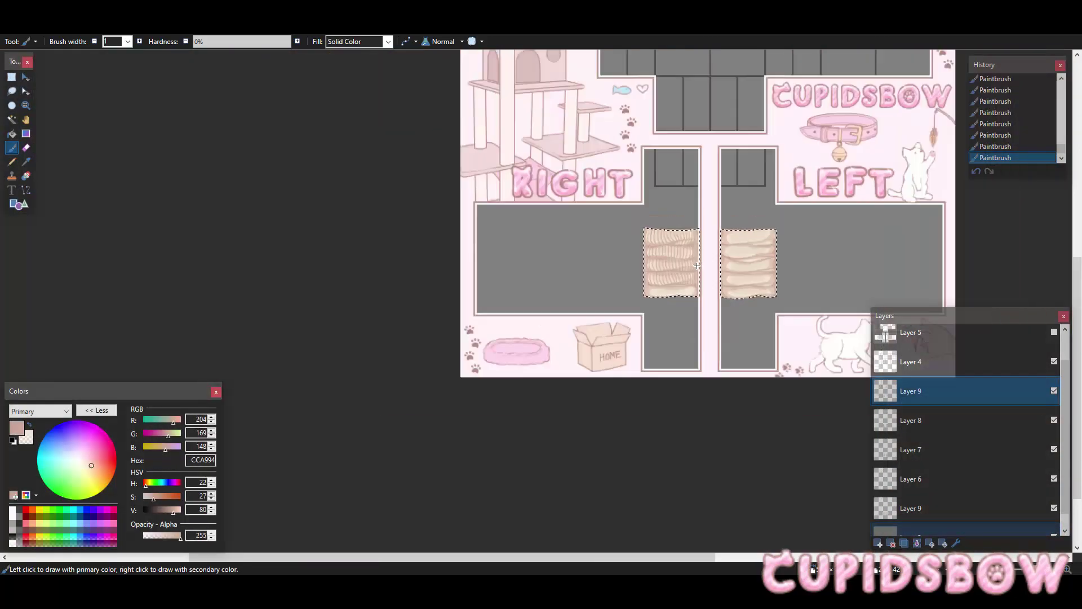
Step: Draw thin brown rib lines across the whole fifth band at the lower edge of the left-hand sleeve
scroll(697, 266, up, 5)
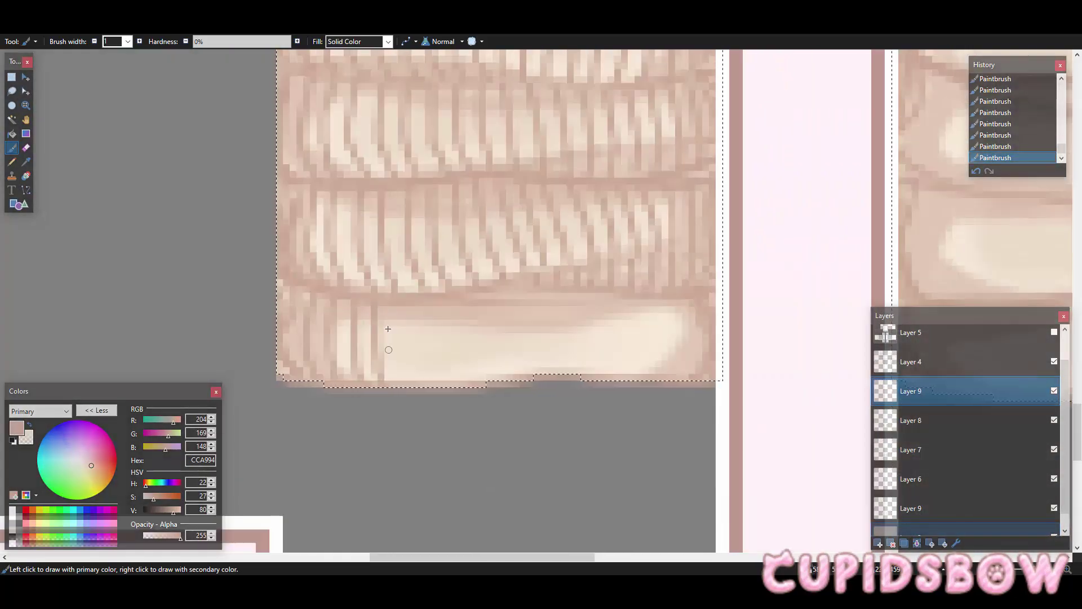
drag(465, 377, 480, 346)
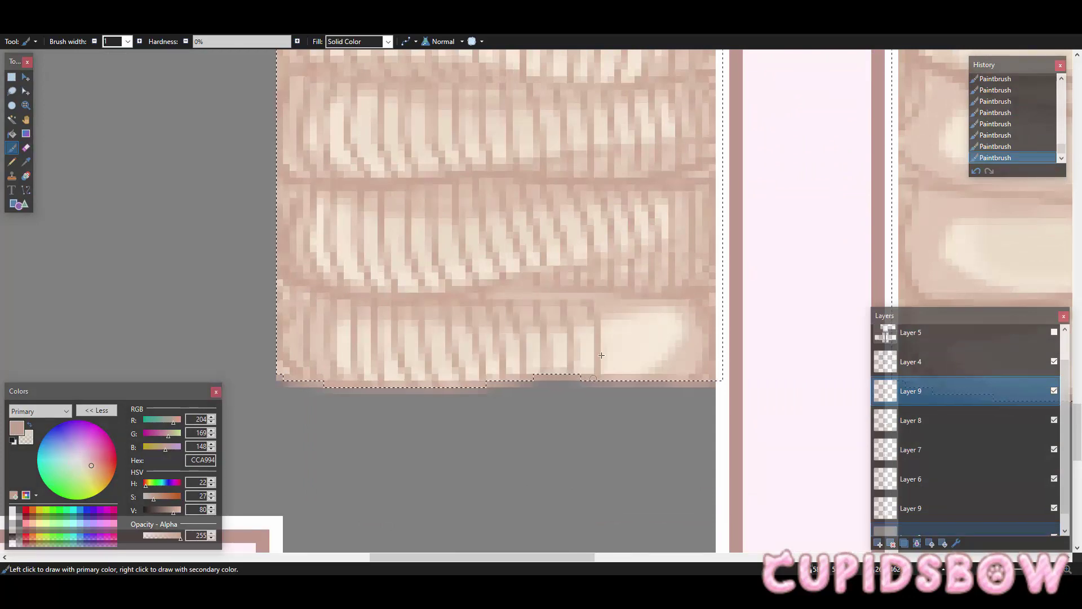
scroll(177, 110, up, 2)
Step: Try clearing the selection and changing the rib-line layer's opacity, and undo both changes
key(ctrl+d)
key(s)
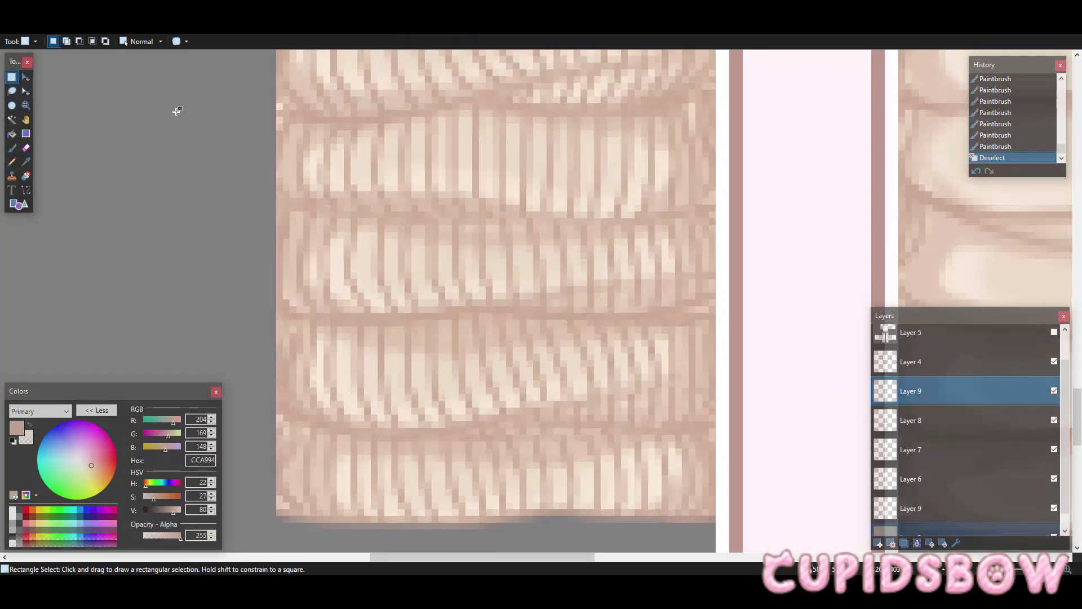
scroll(177, 110, down, 4)
key(F4)
click(530, 339)
scroll(412, 161, down, 3)
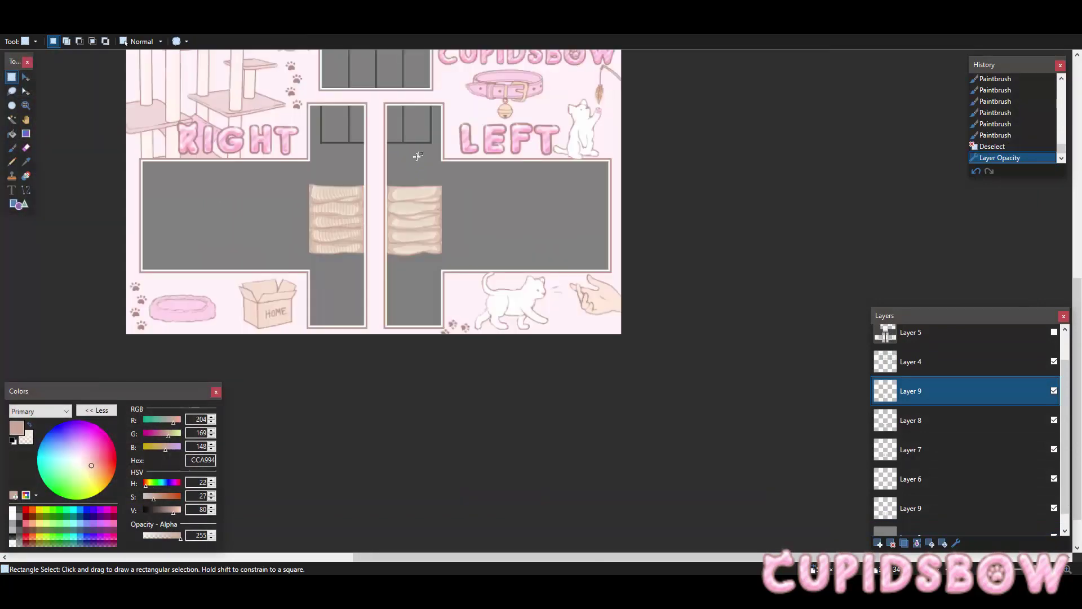
scroll(411, 180, up, 1)
scroll(406, 214, down, 1)
scroll(396, 245, up, 9)
scroll(400, 246, up, 3)
click(987, 502)
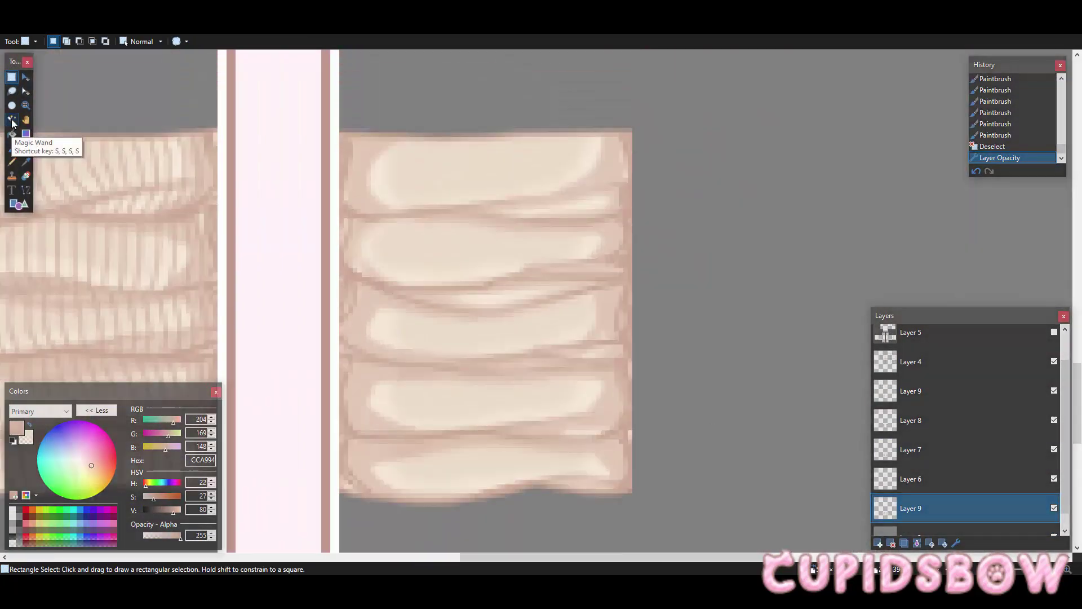
key(ctrl+z)
key(ctrl+z)
Step: Start brown rib lines with the Paintbrush on the upper Layer 9 at the left end of the right-hand sleeve's top band, undoing two misplaced strokes
click(1009, 392)
click(12, 148)
drag(354, 142, 356, 208)
drag(369, 142, 368, 208)
drag(384, 141, 376, 194)
drag(396, 142, 400, 206)
scroll(417, 136, up, 3)
key(ctrl+z)
key(ctrl+z)
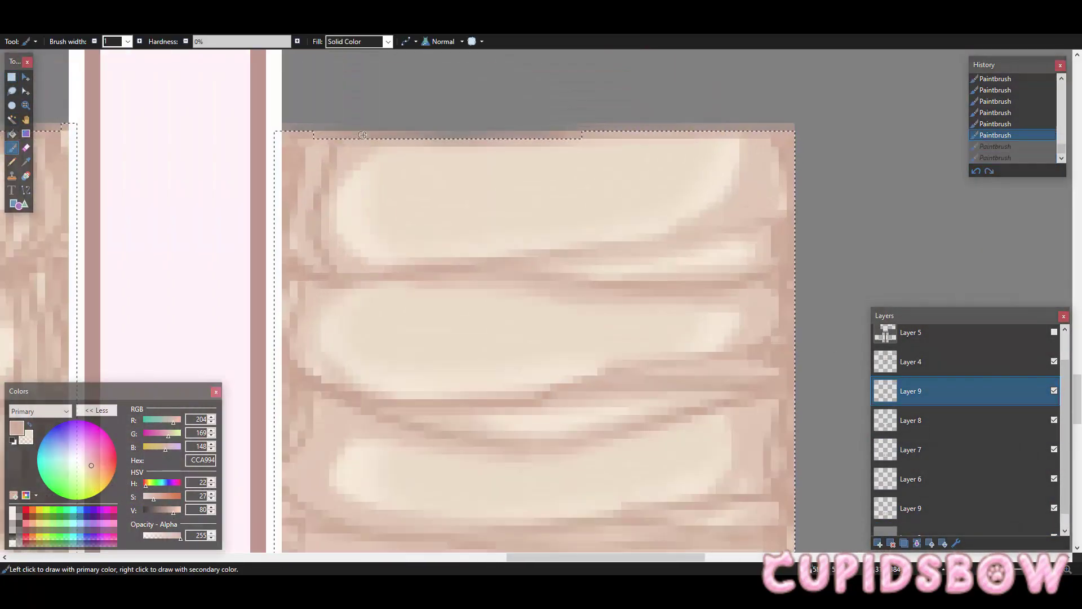
Step: Draw evenly spaced, slightly curved rib lines across the left and middle parts of the right-hand sleeve's top band
drag(349, 143, 349, 268)
mouse_move(380, 143)
mouse_down()
mouse_move(388, 261)
mouse_move(420, 262)
mouse_up()
drag(443, 141, 444, 261)
drag(475, 141, 476, 261)
mouse_move(500, 142)
mouse_down()
mouse_move(508, 262)
mouse_move(530, 257)
mouse_up()
drag(562, 141, 562, 256)
drag(597, 141, 597, 243)
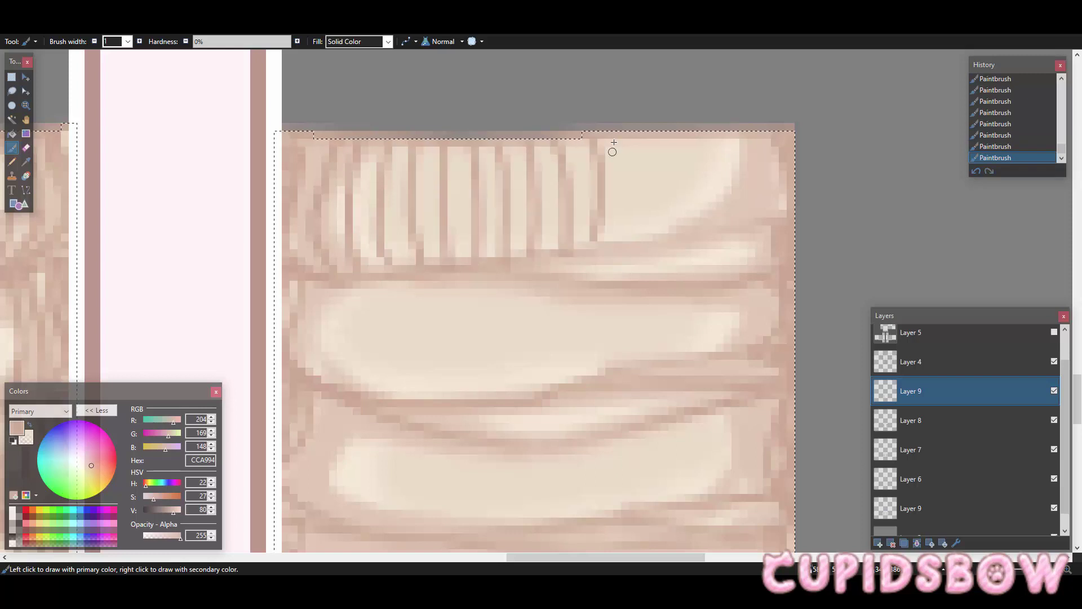
Step: Finish the top band's rib lines to its right edge and add short ones in the narrow fold beneath it
drag(628, 141, 627, 249)
mouse_move(657, 141)
mouse_down()
mouse_move(657, 241)
mouse_move(688, 241)
mouse_up()
drag(716, 141, 716, 232)
drag(747, 140, 747, 223)
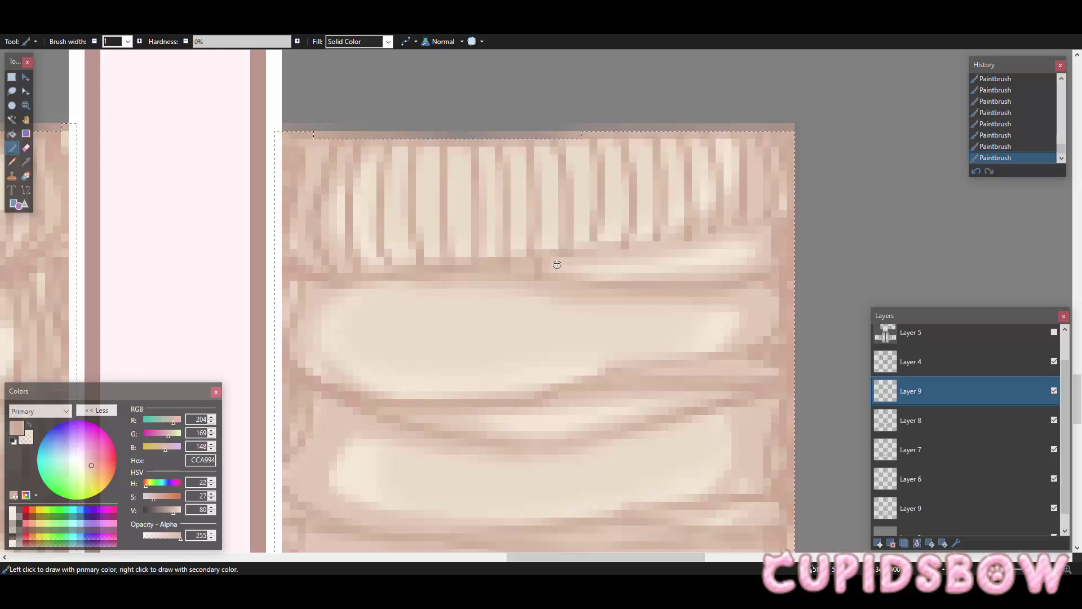
drag(604, 242, 604, 280)
drag(652, 246, 651, 277)
scroll(791, 201, down, 9)
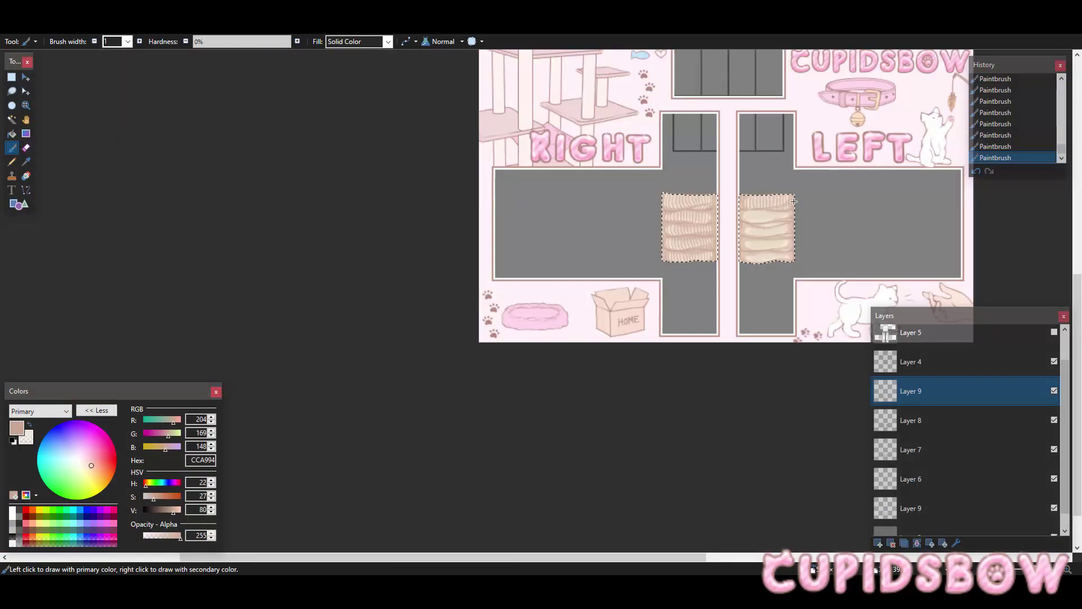
Step: Draw slanted, curved rib lines across the left half of the right-hand sleeve's second band, undoing a misplaced stroke
scroll(788, 203, up, 9)
drag(331, 225, 340, 318)
mouse_move(359, 228)
mouse_down()
mouse_move(357, 287)
mouse_move(377, 332)
mouse_up()
mouse_move(387, 224)
mouse_down()
mouse_move(411, 334)
mouse_move(442, 334)
mouse_up()
mouse_move(457, 217)
mouse_down()
mouse_move(481, 335)
mouse_move(513, 334)
mouse_up()
mouse_move(520, 218)
mouse_down()
mouse_move(533, 305)
mouse_move(544, 335)
mouse_move(561, 330)
mouse_up()
key(ctrl+z)
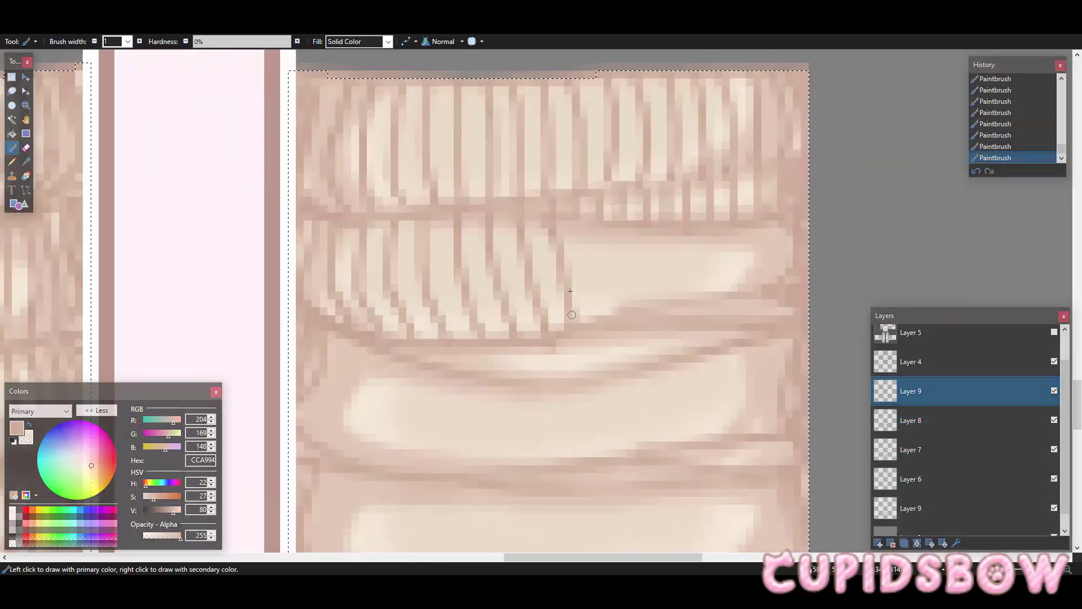
Step: Complete the second band's rib lines to its right edge and add short ones in the narrow fold below it
mouse_move(619, 229)
mouse_down()
mouse_move(626, 316)
mouse_move(660, 318)
mouse_up()
mouse_move(674, 234)
mouse_down()
mouse_move(685, 313)
mouse_move(708, 305)
mouse_up()
drag(724, 228, 732, 296)
drag(746, 228, 749, 264)
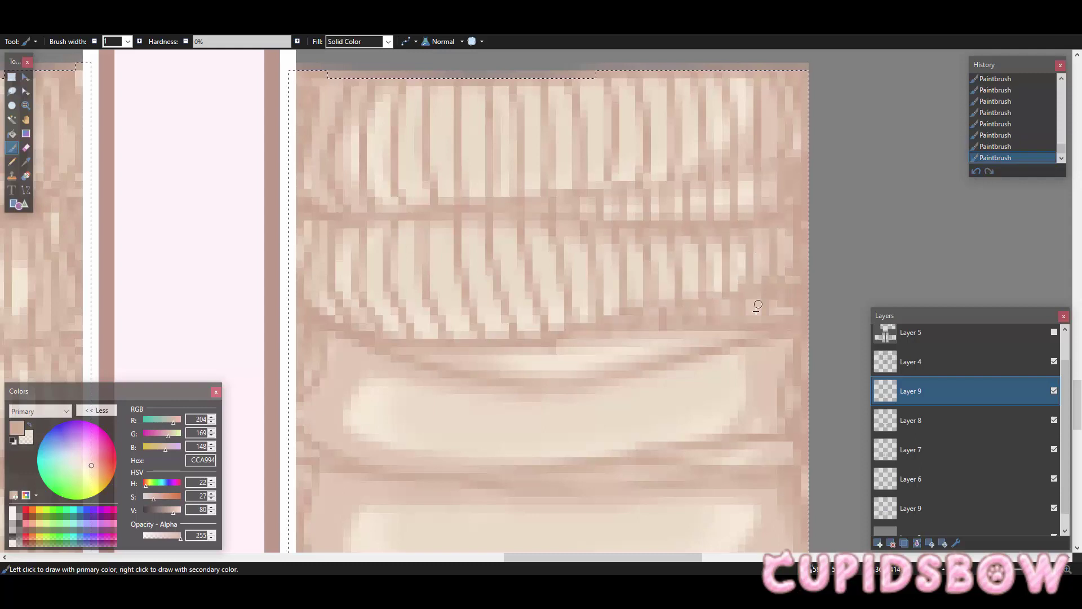
scroll(462, 300, down, 2)
drag(574, 265, 579, 309)
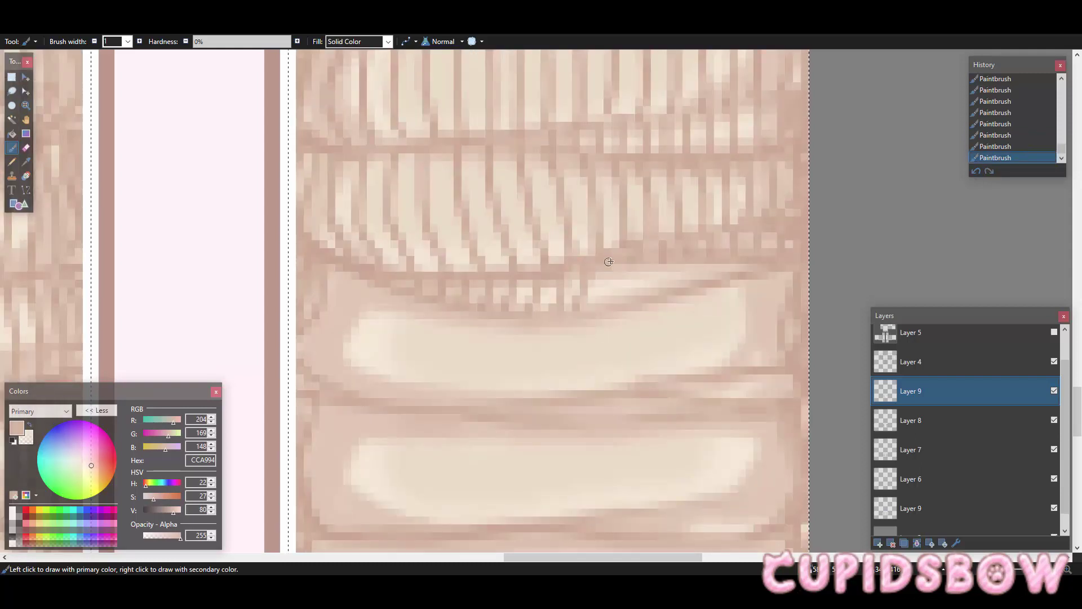
scroll(723, 183, down, 5)
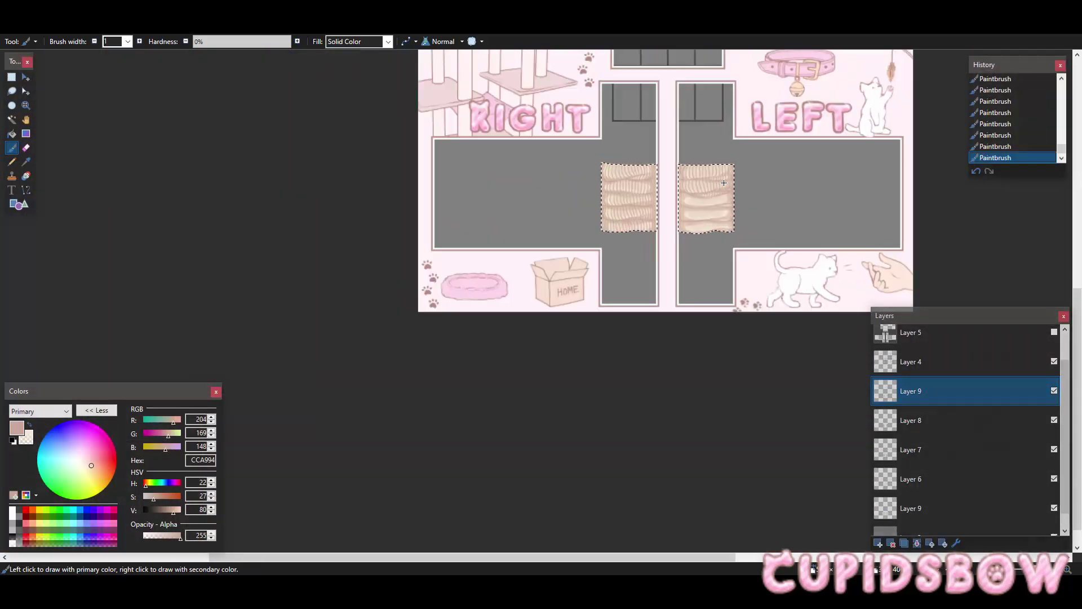
Step: Draw curved rib lines across the right-hand sleeve's third band, including the small fold along its lower edge
scroll(723, 183, up, 5)
scroll(724, 182, down, 1)
mouse_move(391, 195)
mouse_down()
mouse_move(412, 288)
mouse_move(434, 303)
mouse_up()
drag(436, 217, 453, 308)
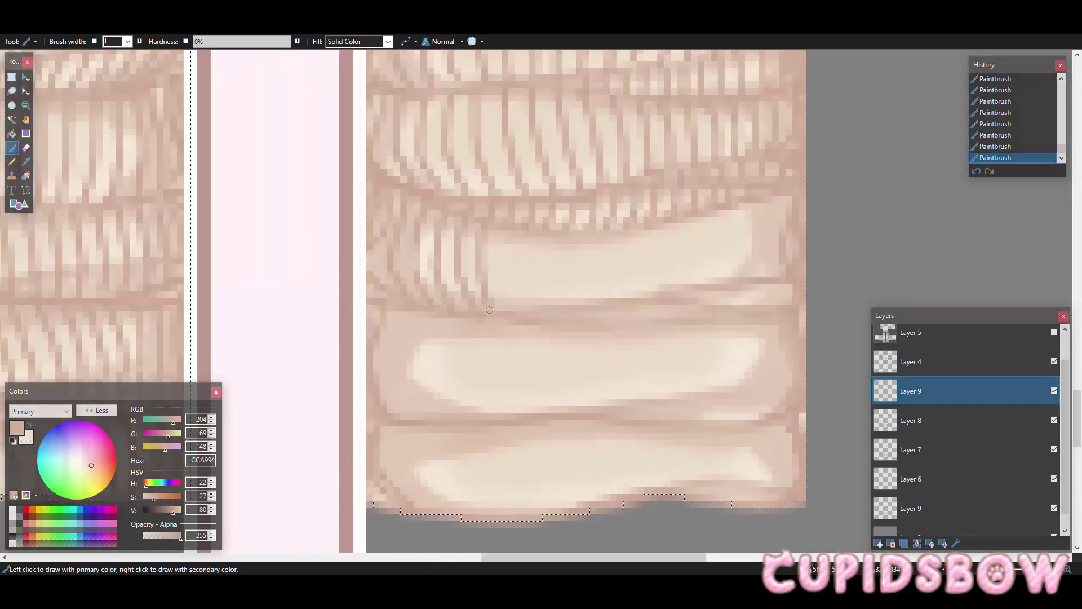
mouse_move(517, 240)
mouse_down()
mouse_move(575, 248)
mouse_move(720, 226)
mouse_up()
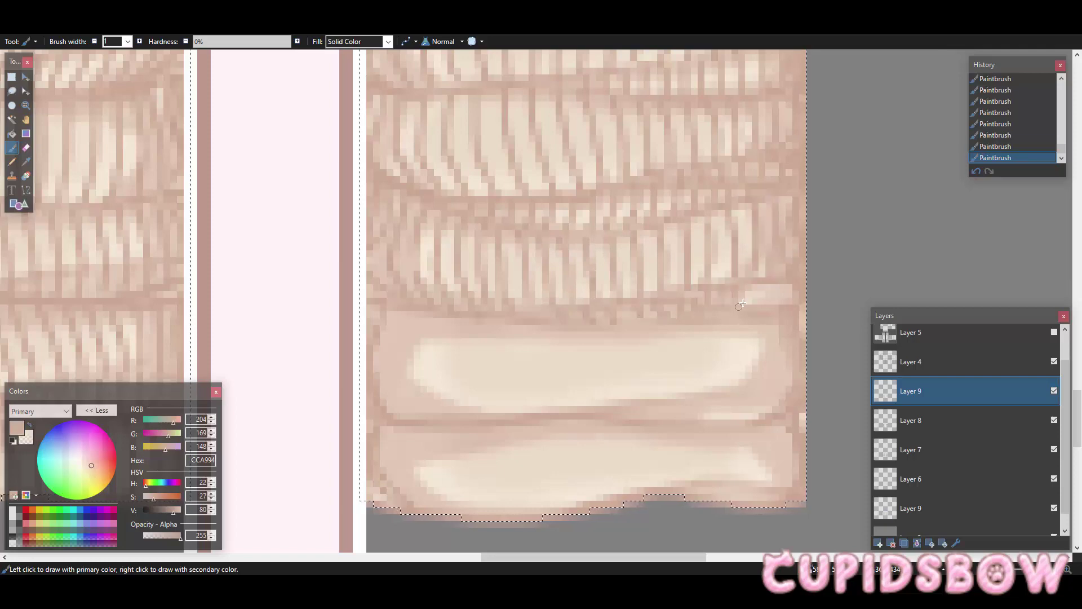
scroll(742, 304, down, 4)
scroll(755, 217, up, 4)
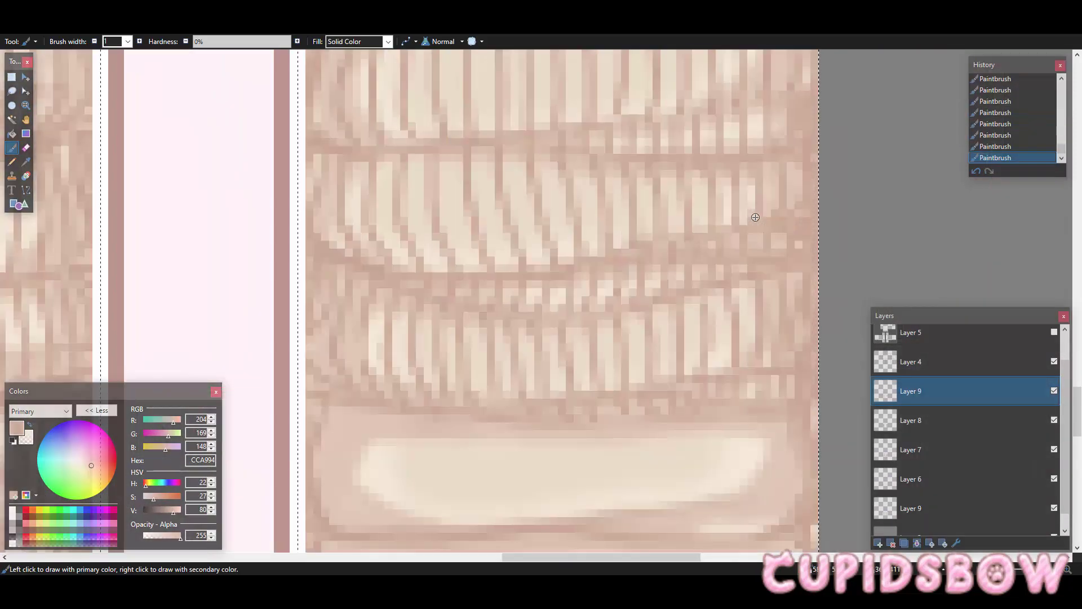
Step: Draw curved brown rib lines across the full width of the right-hand sleeve's fourth band
scroll(353, 329, down, 3)
mouse_move(398, 294)
mouse_down()
mouse_move(560, 271)
mouse_move(631, 312)
mouse_move(634, 265)
mouse_move(679, 305)
mouse_move(768, 260)
mouse_move(698, 309)
mouse_move(784, 304)
mouse_up()
scroll(344, 272, down, 1)
Step: Draw rib lines across the fifth band at the wavy lower edge of the right-hand sleeve
drag(344, 272, 433, 370)
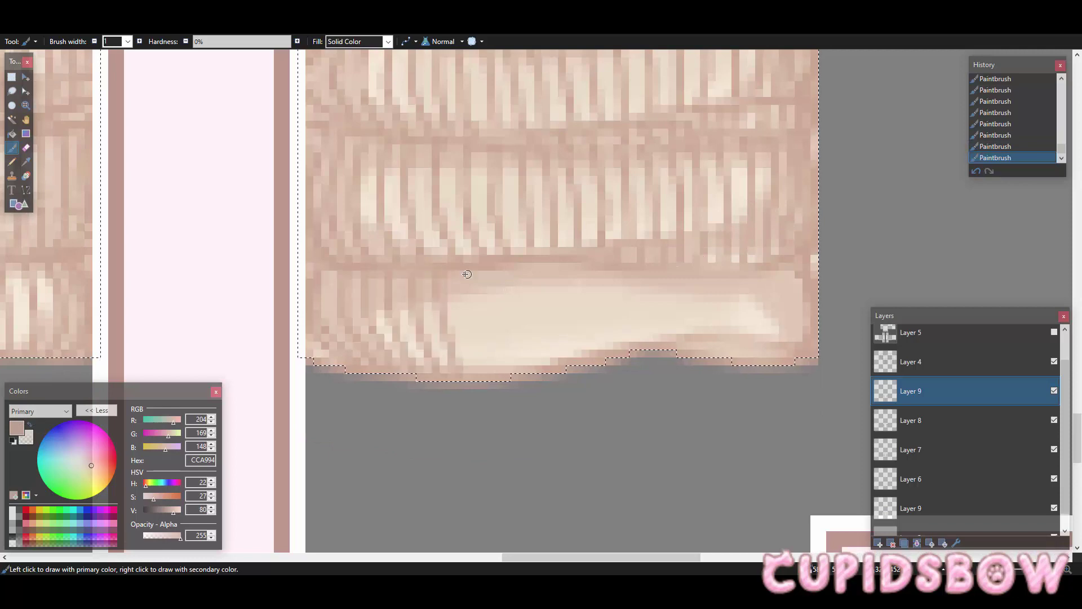
mouse_move(466, 274)
mouse_down()
mouse_move(527, 315)
mouse_move(714, 279)
mouse_move(778, 342)
mouse_move(725, 349)
mouse_up()
scroll(722, 278, up, 3)
scroll(723, 282, down, 7)
Step: Clear the selection and lower the opacity of the rib-line layer, the upper Layer 9
click(11, 77)
click(243, 214)
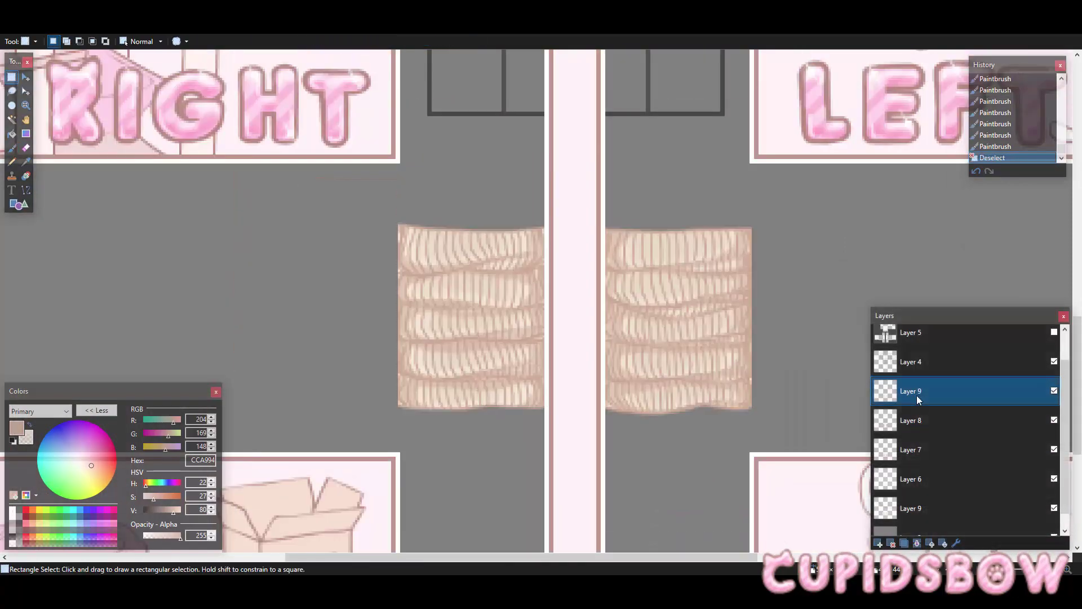
double_click(917, 396)
drag(877, 355, 871, 357)
click(897, 377)
Step: Compare both sleeves with Layer 8 shown and hidden, and leave the layer hidden
click(1055, 420)
click(1055, 420)
click(1054, 421)
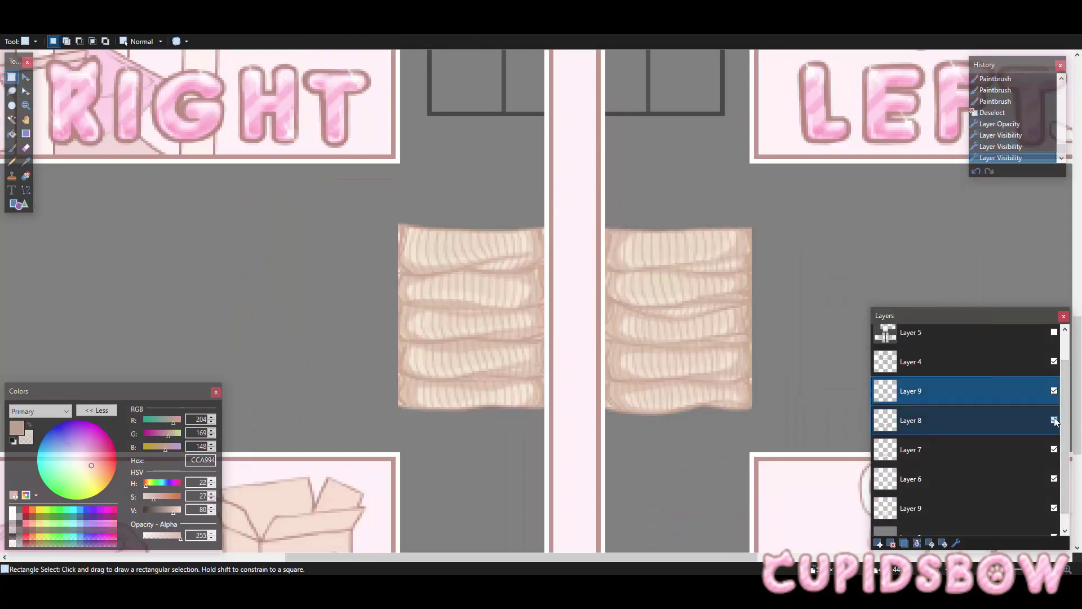
click(1054, 419)
click(1043, 417)
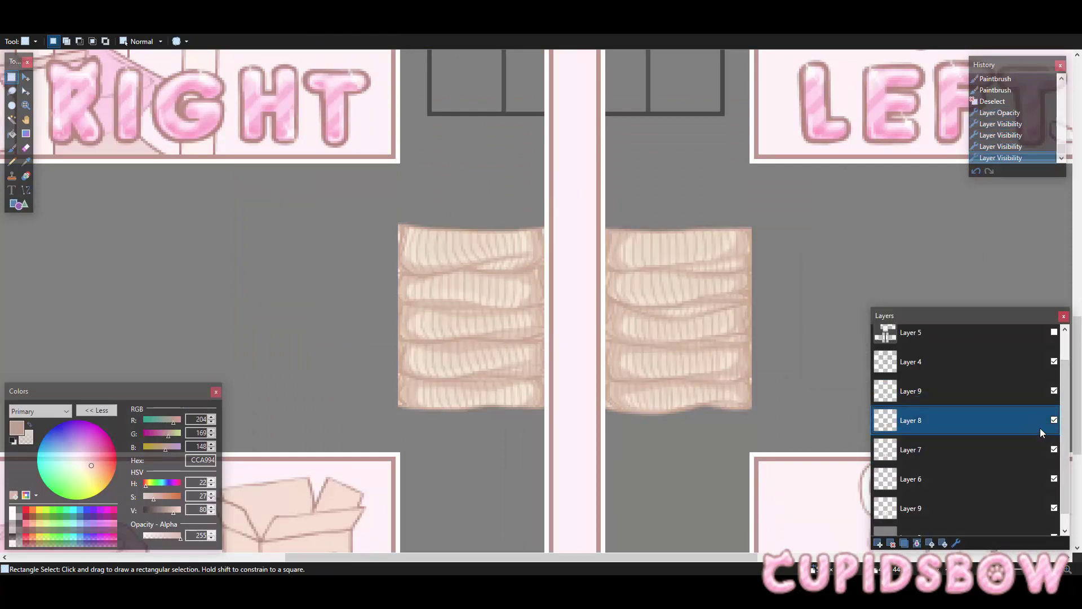
click(1053, 420)
scroll(755, 212, up, 2)
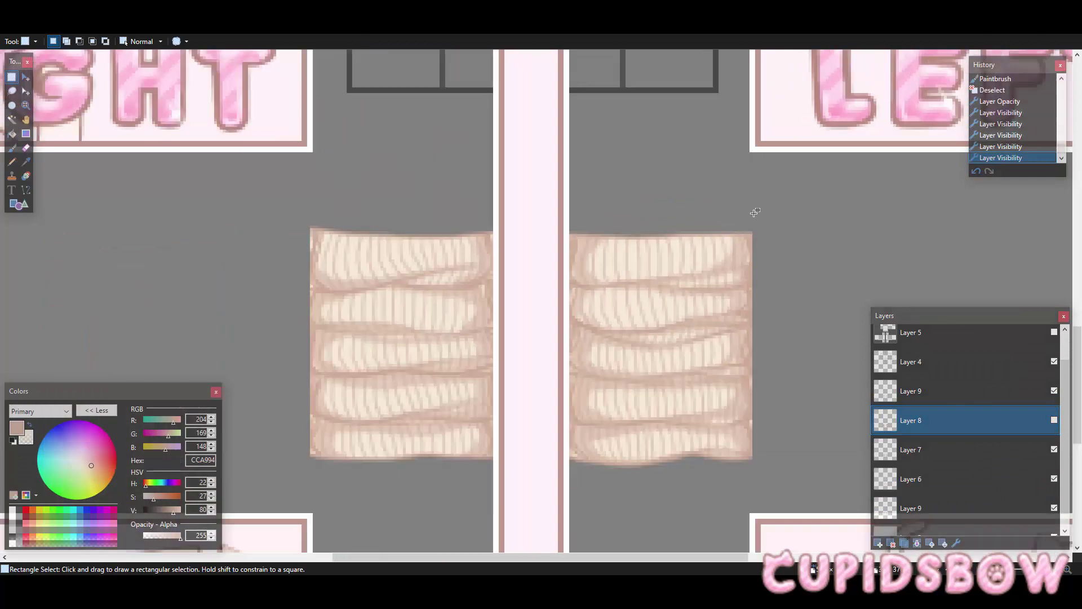
scroll(755, 211, down, 3)
scroll(755, 212, up, 5)
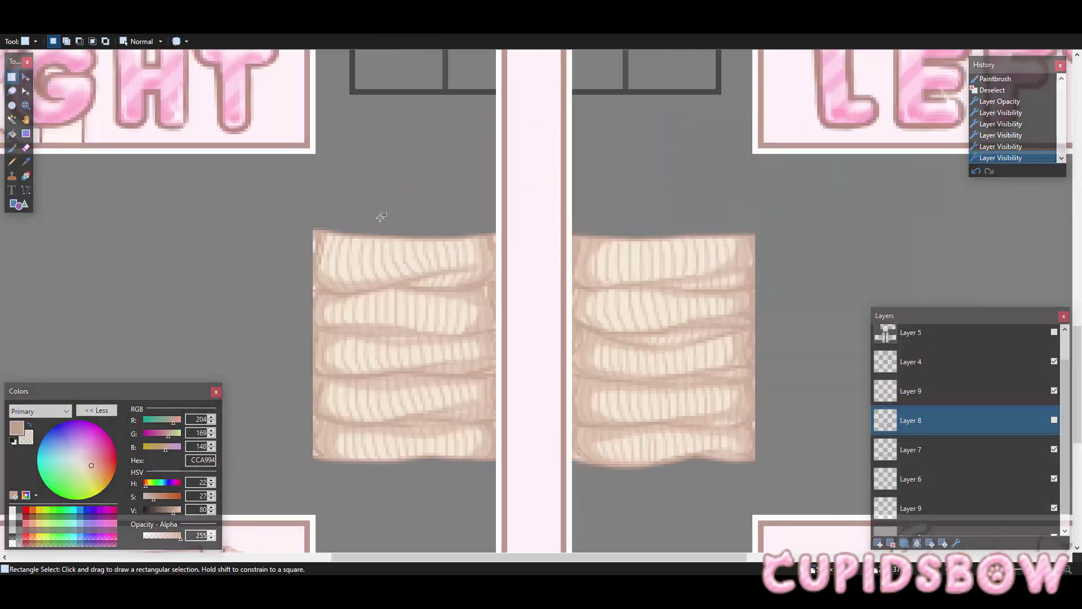
drag(309, 214, 768, 252)
drag(318, 449, 386, 472)
drag(506, 490, 761, 474)
click(758, 439)
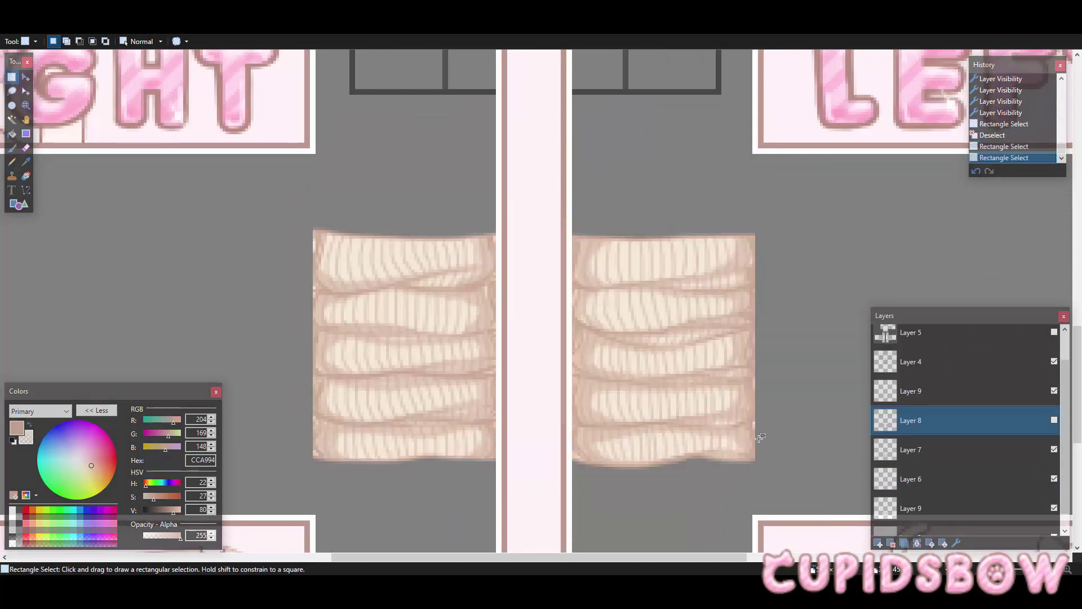
Step: Check what the upper and lower Layer 9 contribute to the sleeves by hiding and showing each one
mouse_move(1066, 400)
mouse_down()
mouse_move(1067, 432)
mouse_move(1065, 381)
mouse_up()
click(1054, 423)
click(1054, 424)
click(1035, 424)
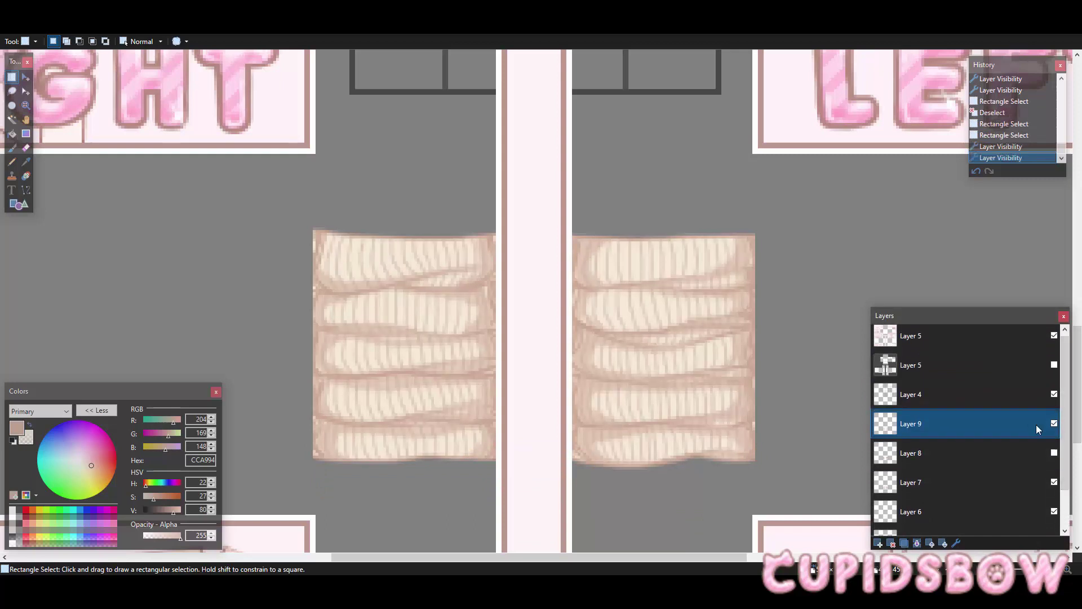
scroll(1061, 414, down, 2)
click(1053, 491)
click(1054, 492)
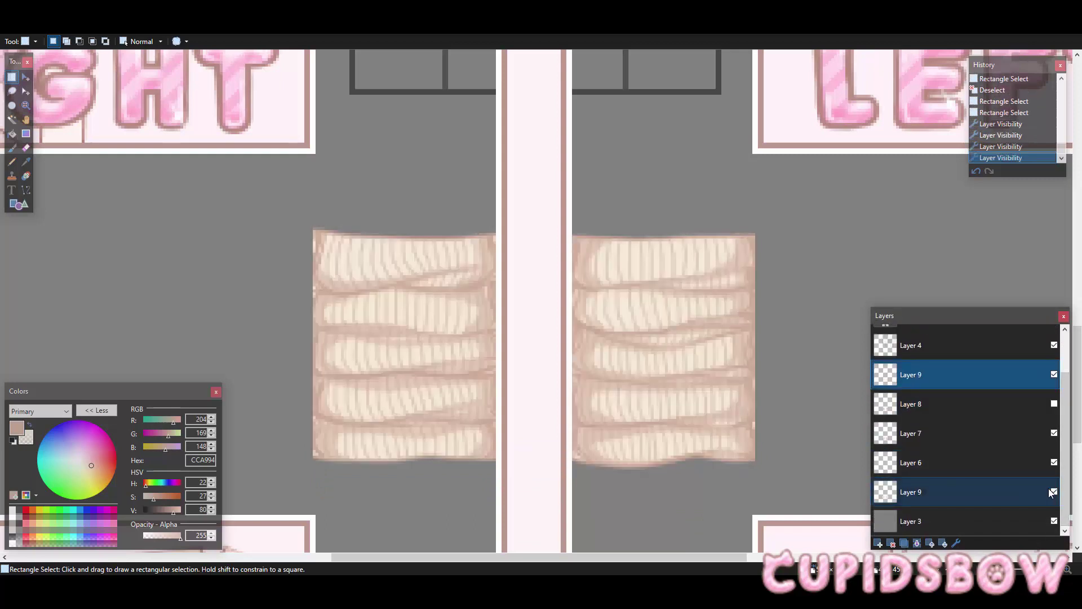
Step: Raise the contrast of the lower Layer 9 to 14 with a Brightness / Contrast adjustment
click(1036, 491)
click(139, 28)
click(165, 54)
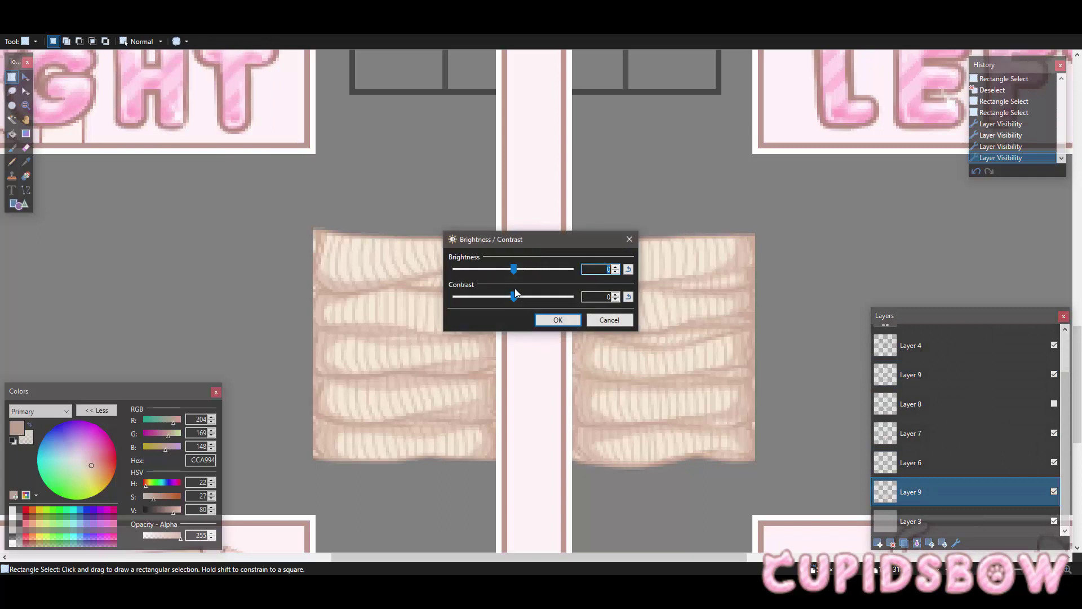
mouse_move(514, 295)
mouse_down()
mouse_move(529, 301)
mouse_move(516, 306)
mouse_up()
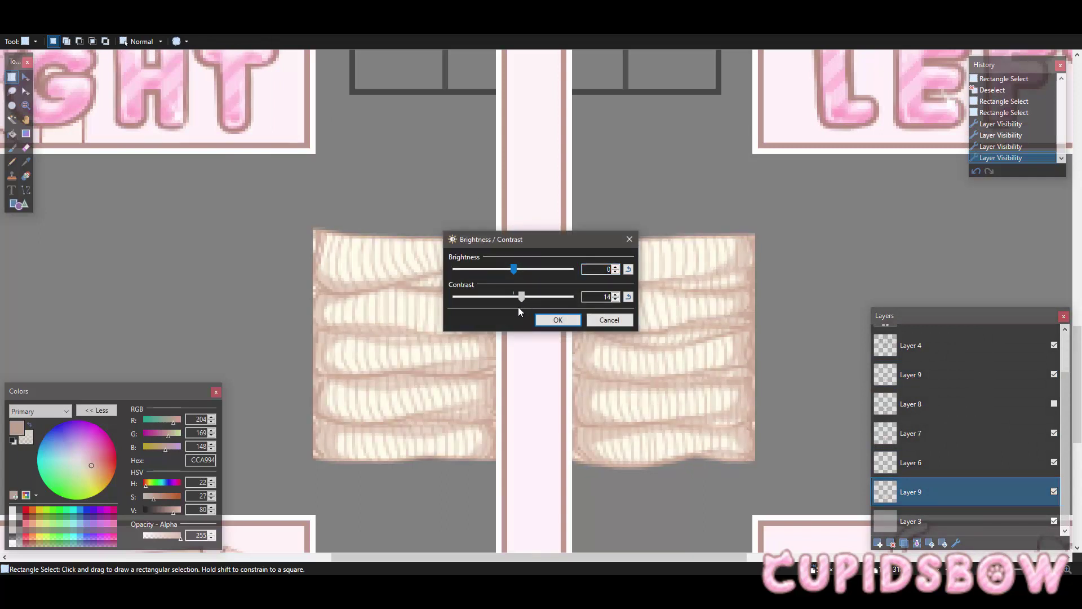
click(538, 322)
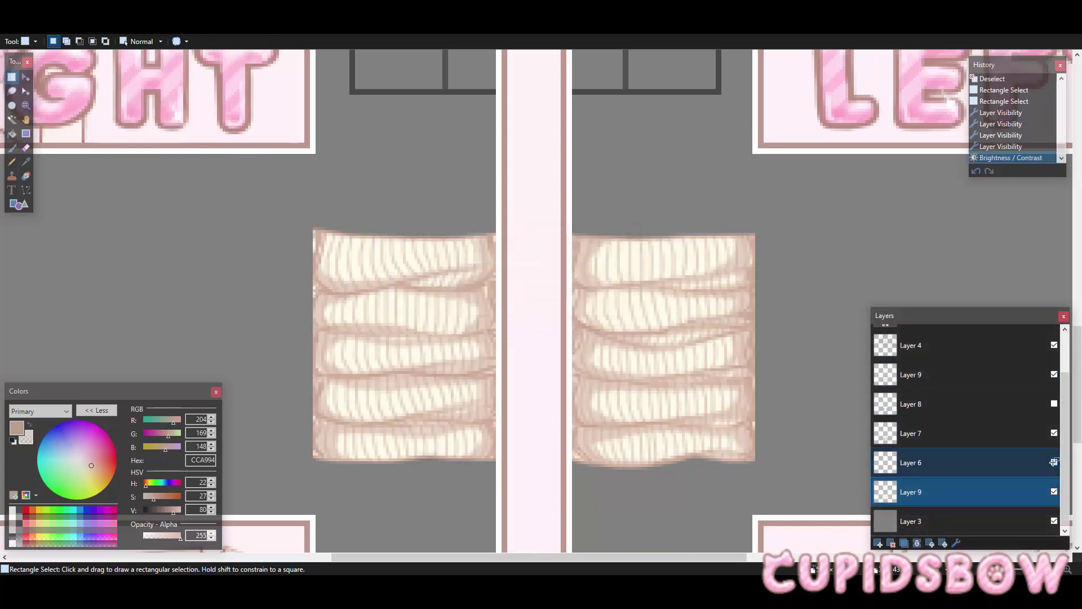
Step: Recolour Layer 6 toward pale lavender with Hue / Saturation, shifting the hue, lowering the saturation and raising the lightness
double_click(1054, 462)
click(1054, 462)
click(1054, 462)
click(1024, 473)
key(ctrl+shift+u)
click(628, 311)
click(629, 283)
drag(515, 255, 469, 255)
drag(514, 311, 537, 311)
drag(479, 283, 473, 284)
click(558, 334)
Step: Apply the same Hue / Saturation adjustment to Layer 7 and Layer 8
click(930, 433)
click(136, 17)
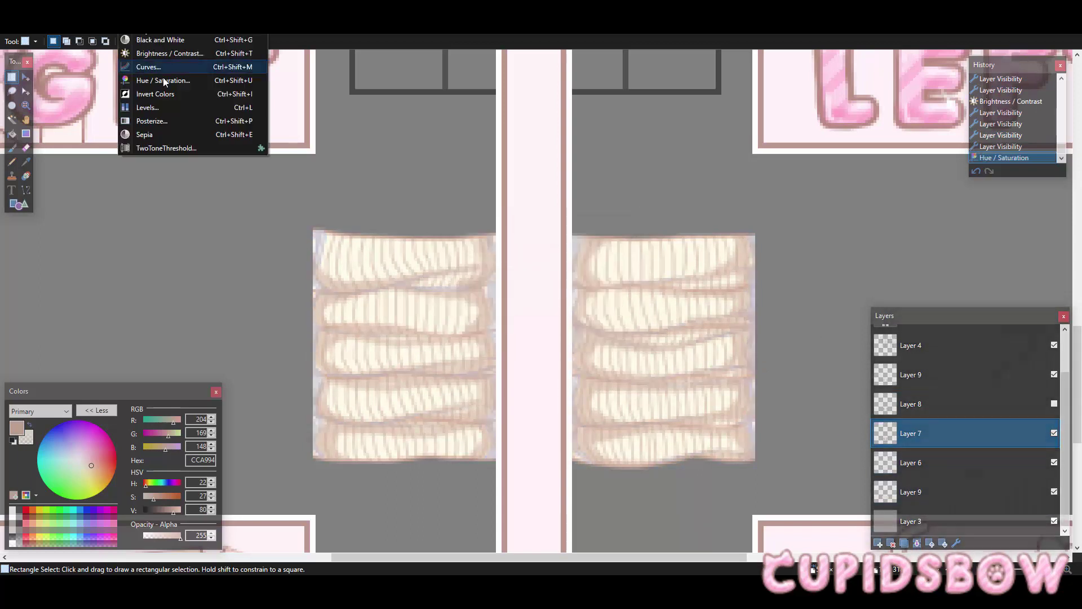
click(164, 81)
click(558, 334)
click(930, 403)
click(557, 333)
Step: Apply the Hue / Saturation adjustment to the lower Layer 9 with its lightness reset to the default
click(911, 492)
key(ctrl+shift+u)
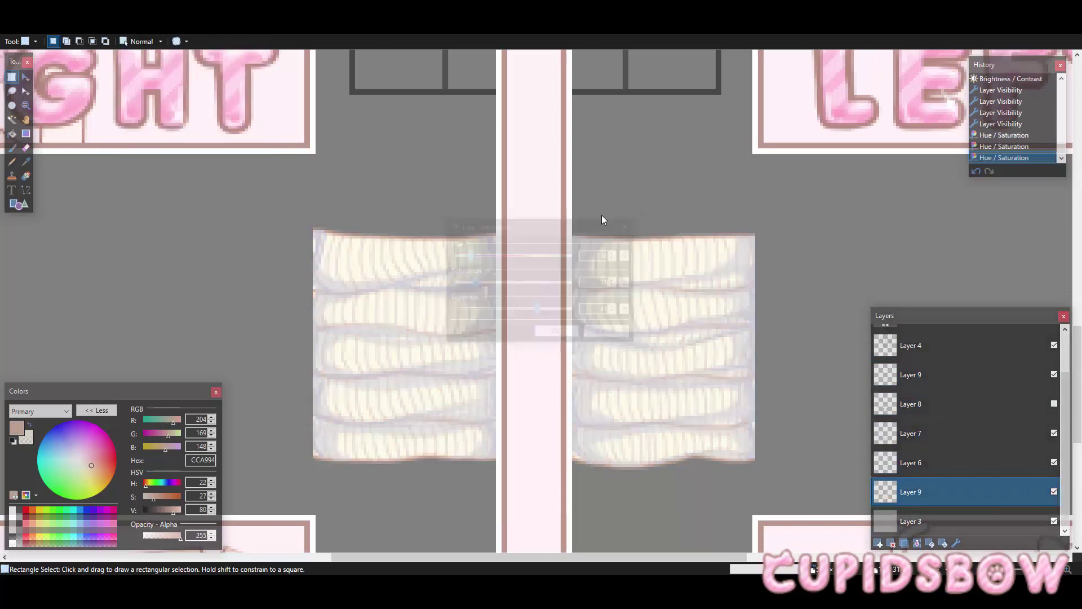
click(628, 310)
click(539, 333)
Step: Raise the contrast of the lower Layer 9 to 25 and review the recoloured sleeves
click(135, 17)
click(162, 55)
drag(513, 296, 527, 298)
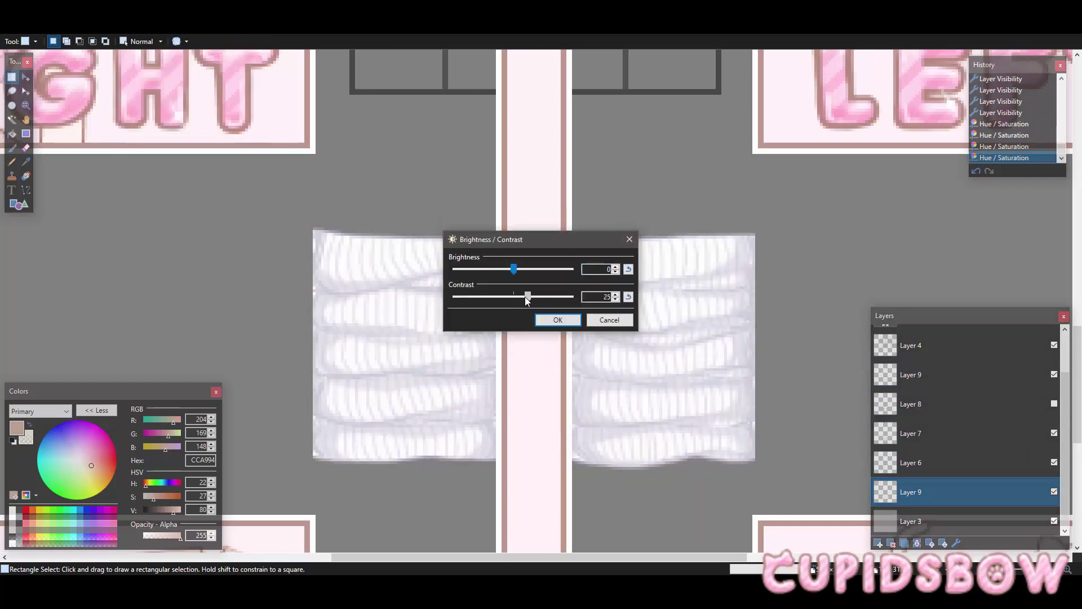
click(555, 319)
scroll(674, 164, down, 3)
scroll(675, 163, up, 3)
scroll(675, 163, up, 1)
Step: Merge the separate sleeve layers into a single Layer 9 and delete the hidden Layer 8
click(974, 460)
click(135, 16)
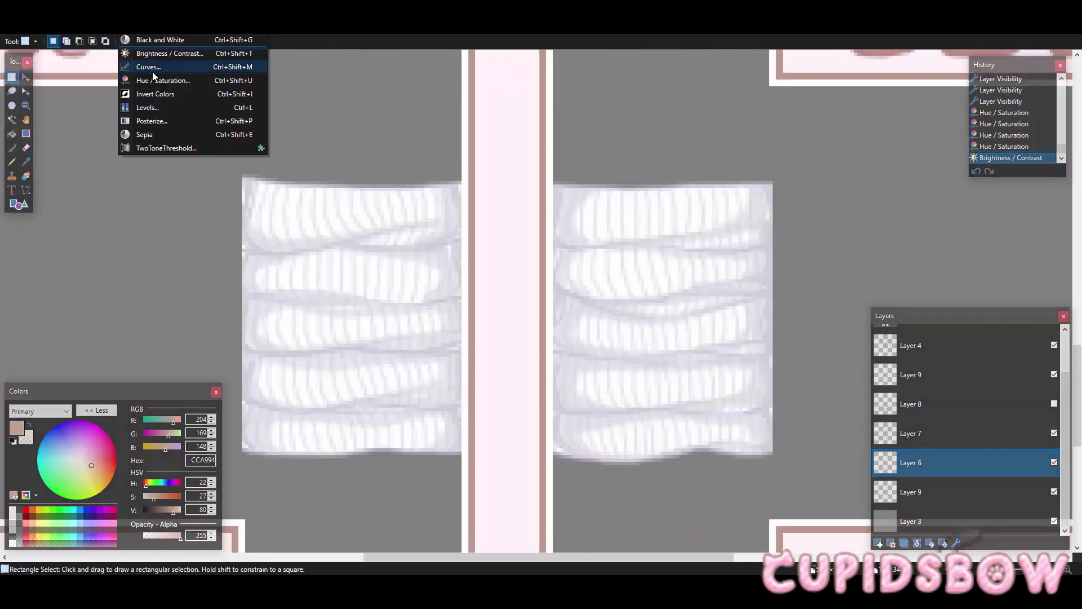
click(917, 543)
click(928, 412)
click(927, 432)
click(891, 542)
click(917, 543)
click(910, 429)
click(917, 542)
Step: Convert the merged sleeve layer to black and white and lower its brightness
key(ctrl+shift+g)
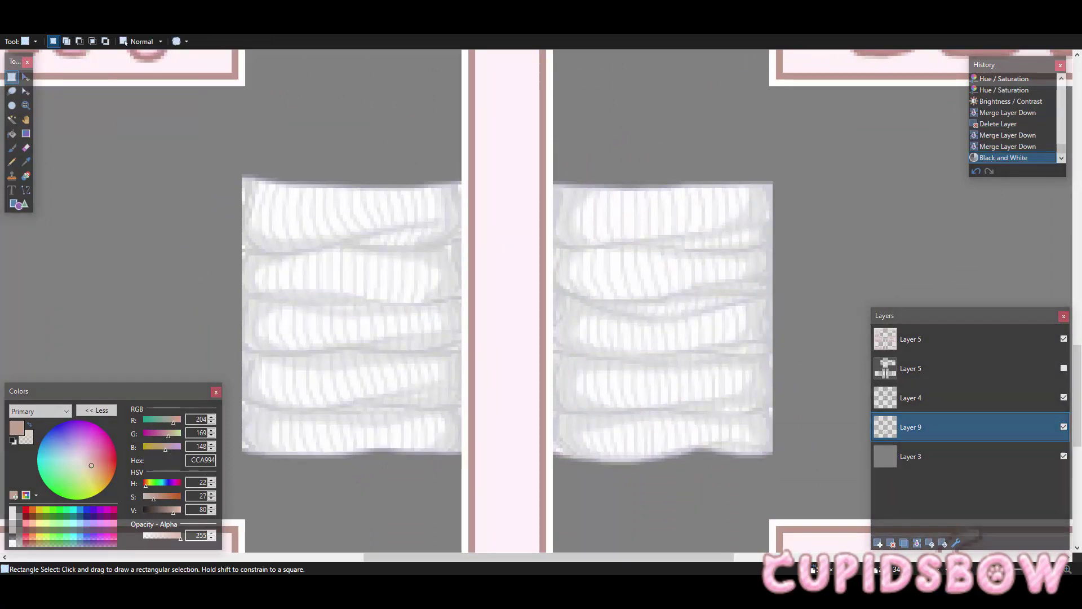
key(ctrl+shift+t)
drag(513, 269, 499, 272)
click(557, 319)
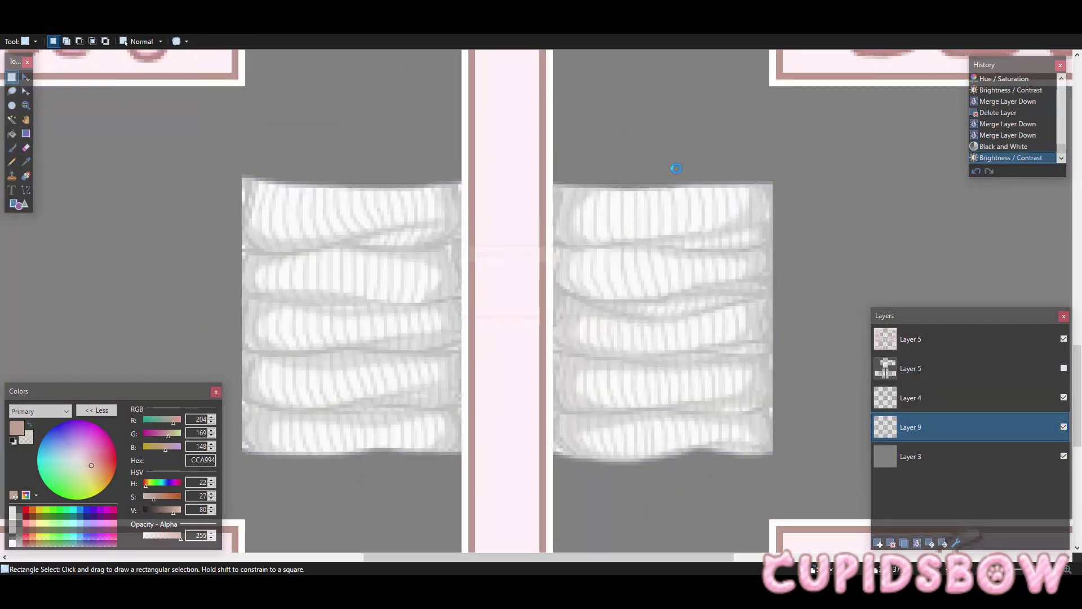
scroll(676, 168, down, 10)
scroll(676, 168, up, 8)
scroll(536, 271, down, 2)
Step: Undo the brightness change, black-and-white conversion, layer merges and Layer 8 deletion, back to the contrast adjustment of the lower Layer 9
key(ctrl+z)
key(ctrl+z)
key(ctrl+z)
key(ctrl+z)
key(ctrl+z)
key(ctrl+z)
key(ctrl+z)
key(ctrl+z)
key(ctrl+z)
key(ctrl+z)
key(ctrl+z)
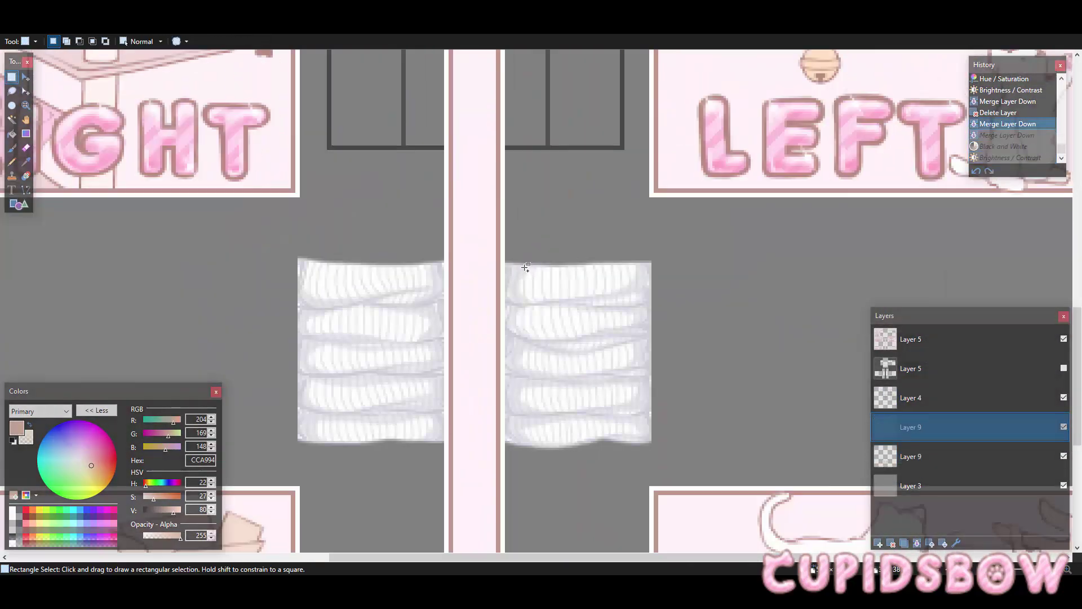
scroll(523, 267, down, 2)
scroll(838, 389, up, 4)
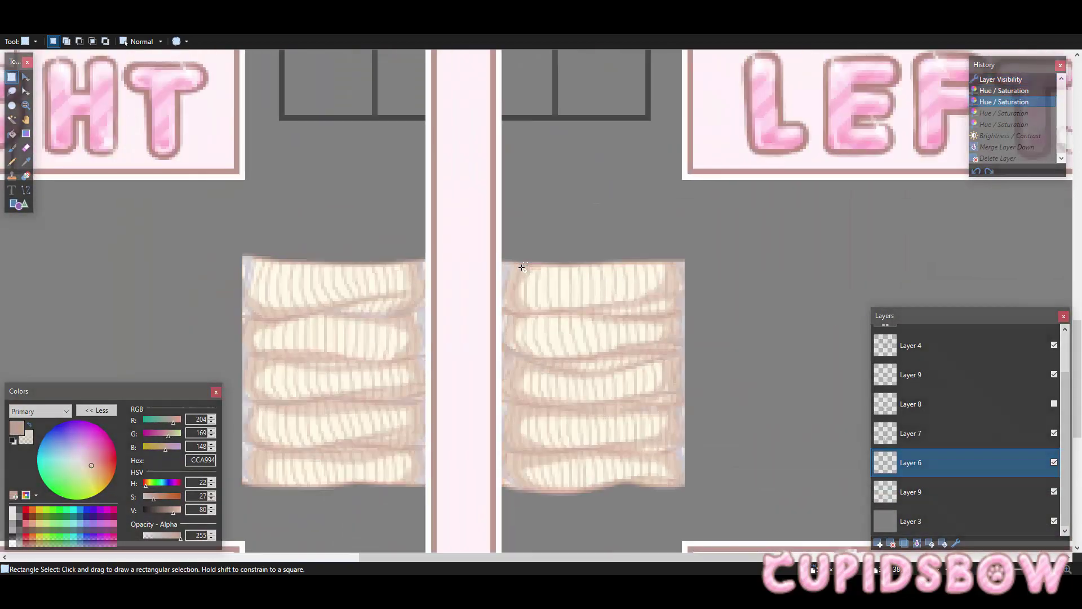
key(ctrl+y)
key(ctrl+y)
key(ctrl+y)
key(ctrl+y)
key(ctrl+y)
Step: Raise the saturation of Layer 6 to 183 with Hue / Saturation
scroll(839, 388, up, 2)
key(ctrl+shift+u)
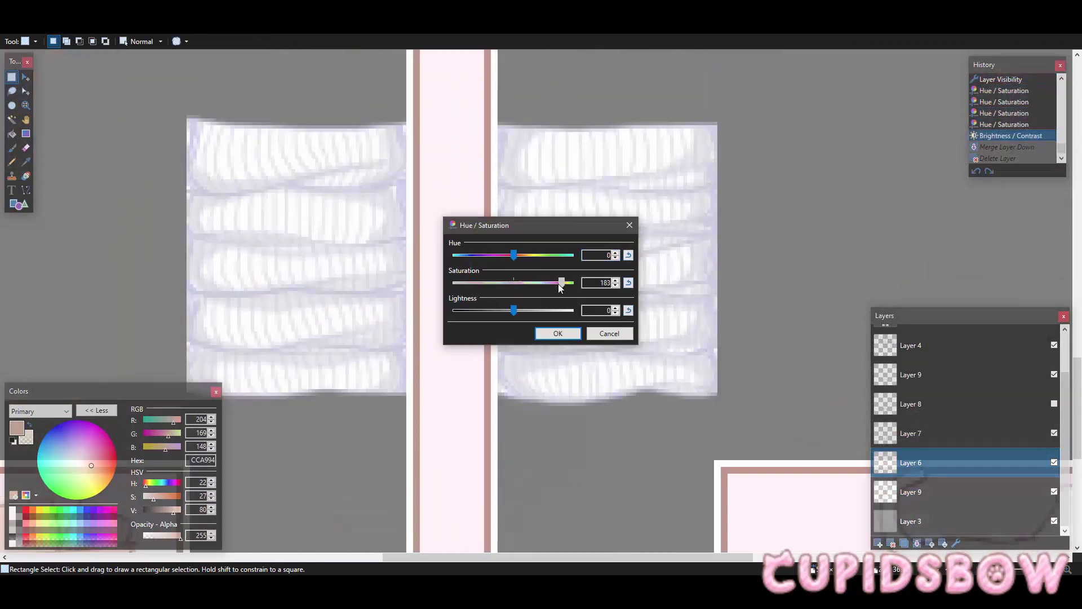
key(Return)
Step: Apply the same Hue / Saturation adjustment to Layer 7 and the upper Layer 9
click(906, 437)
key(ctrl+shift+u)
key(Return)
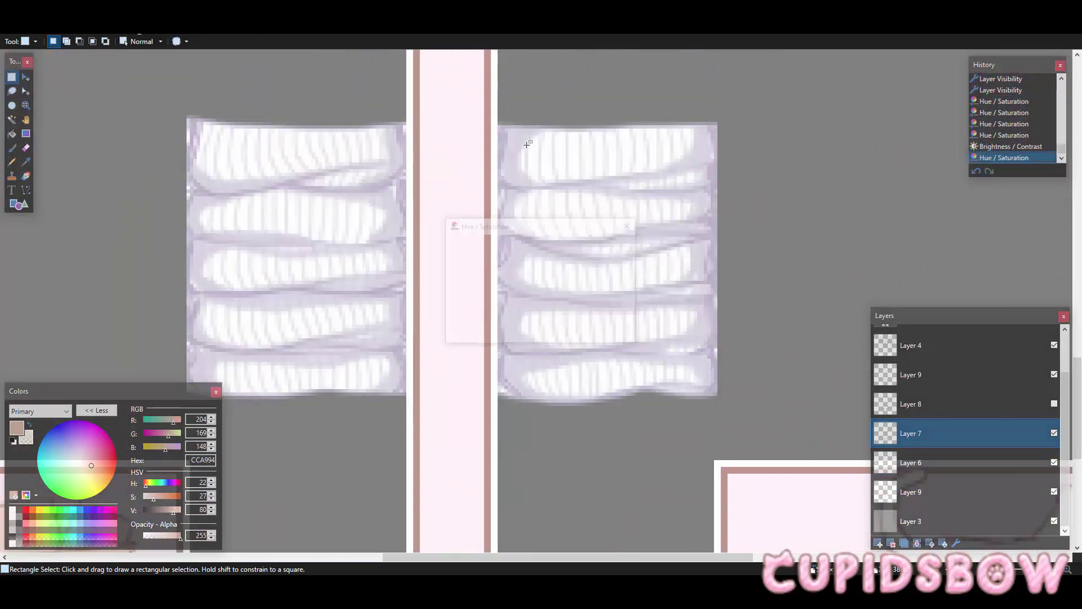
click(907, 374)
key(ctrl+shift+u)
key(Return)
scroll(669, 208, down, 3)
scroll(669, 208, up, 2)
Step: Compare the sleeves with Layer 7 hidden and shown, and lower that layer's opacity
double_click(1053, 433)
double_click(1039, 434)
click(596, 341)
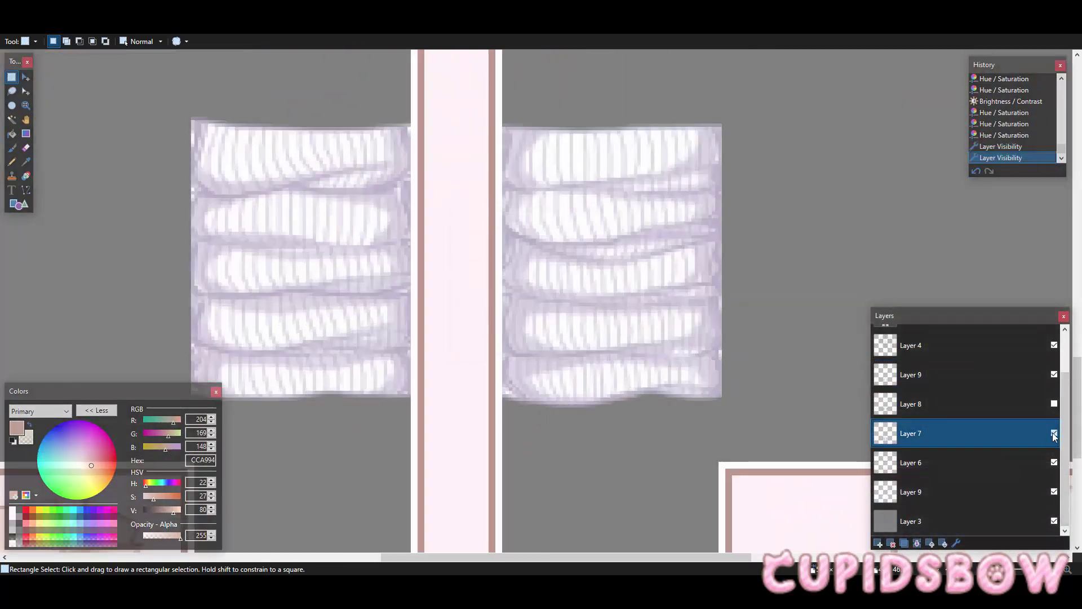
click(1054, 432)
click(1053, 432)
double_click(1015, 434)
drag(524, 318, 509, 327)
click(544, 340)
scroll(545, 341, down, 2)
scroll(507, 338, up, 2)
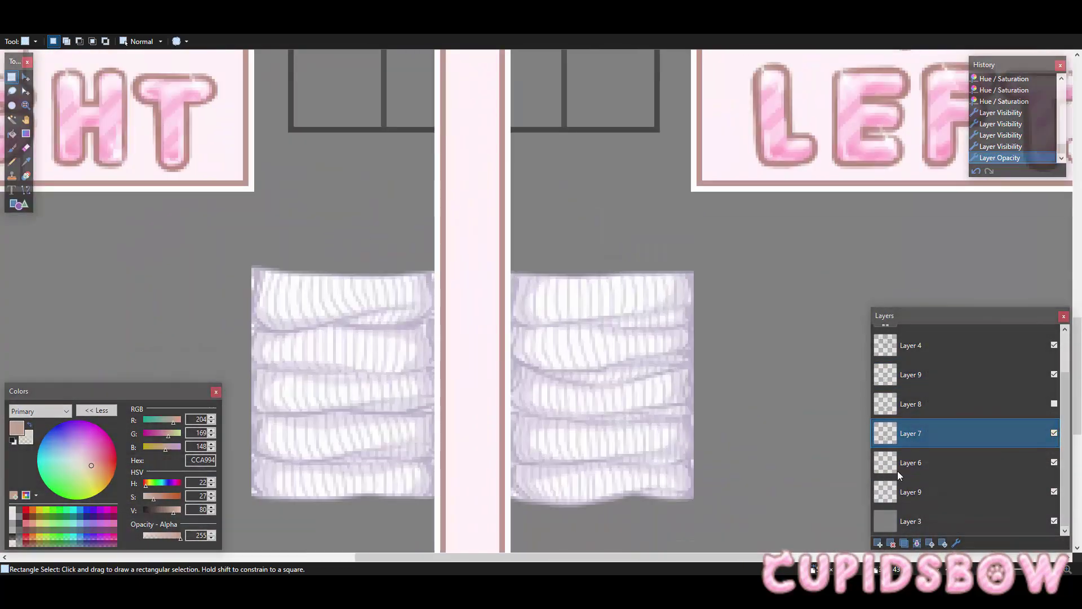
Step: Hide the grey background on Layer 3 to examine the sleeves against transparency, and show it again
click(1054, 520)
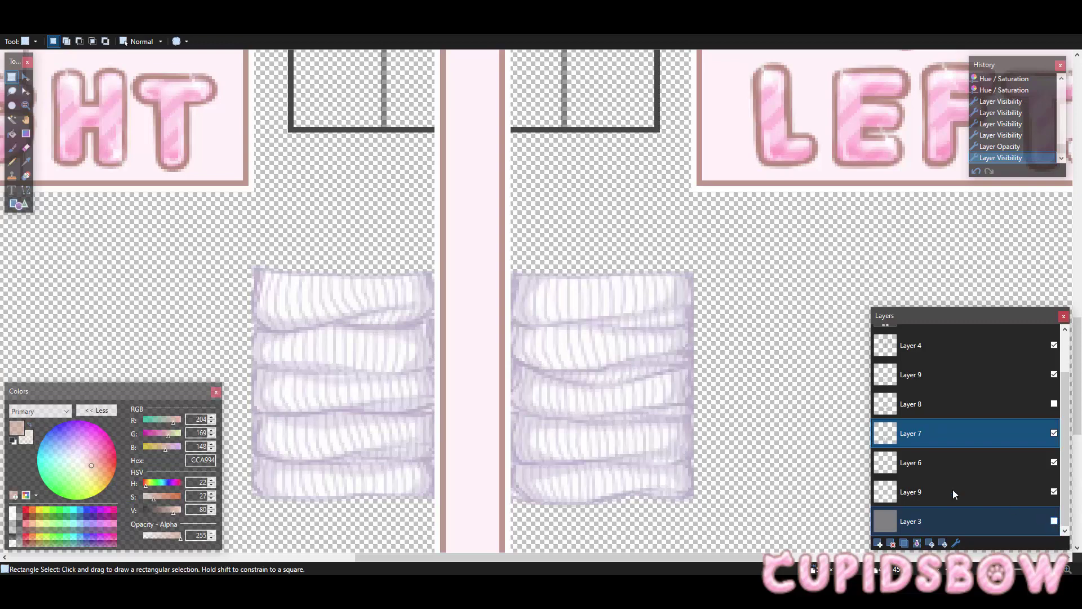
scroll(540, 381, down, 2)
scroll(540, 381, up, 1)
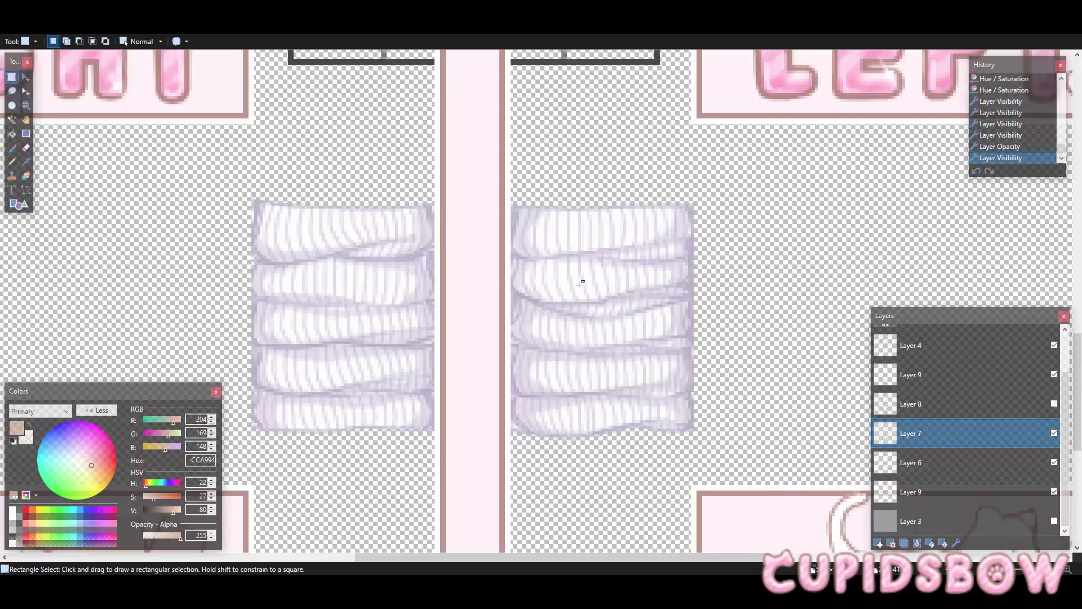
scroll(580, 284, down, 4)
scroll(580, 284, up, 5)
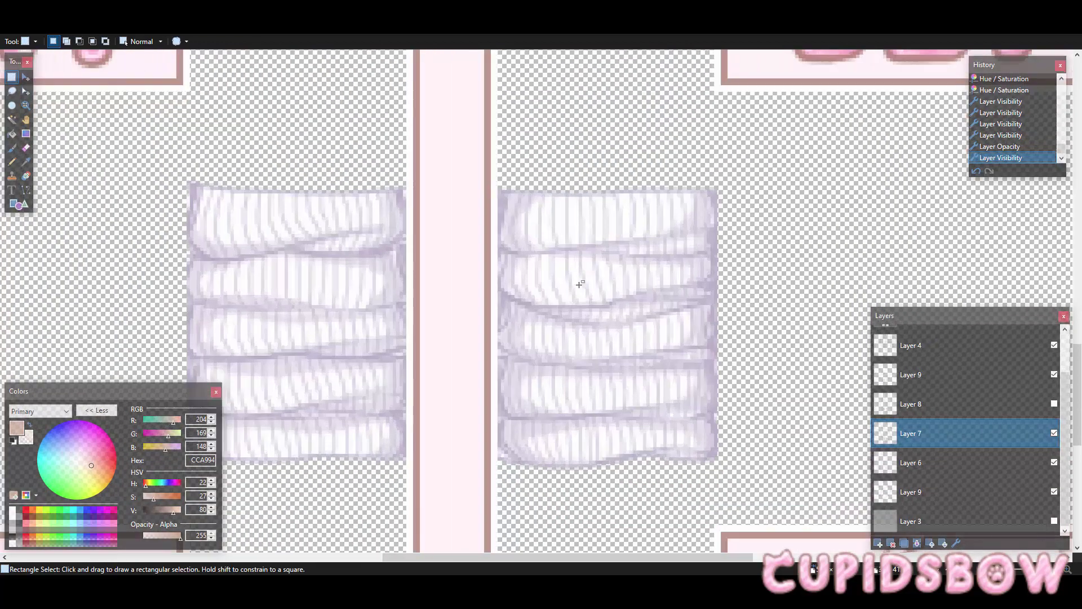
click(1053, 520)
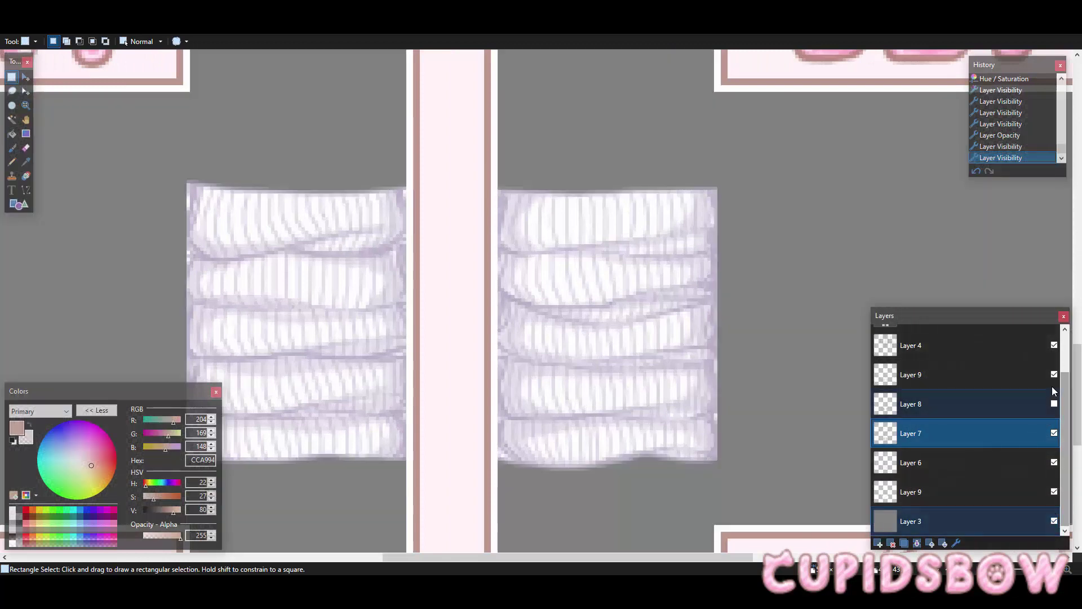
Step: Compare the upper Layer 9 hidden and shown, try adjusting its opacity, and review the sleeves on the whole template
click(1054, 375)
click(1054, 375)
double_click(1026, 377)
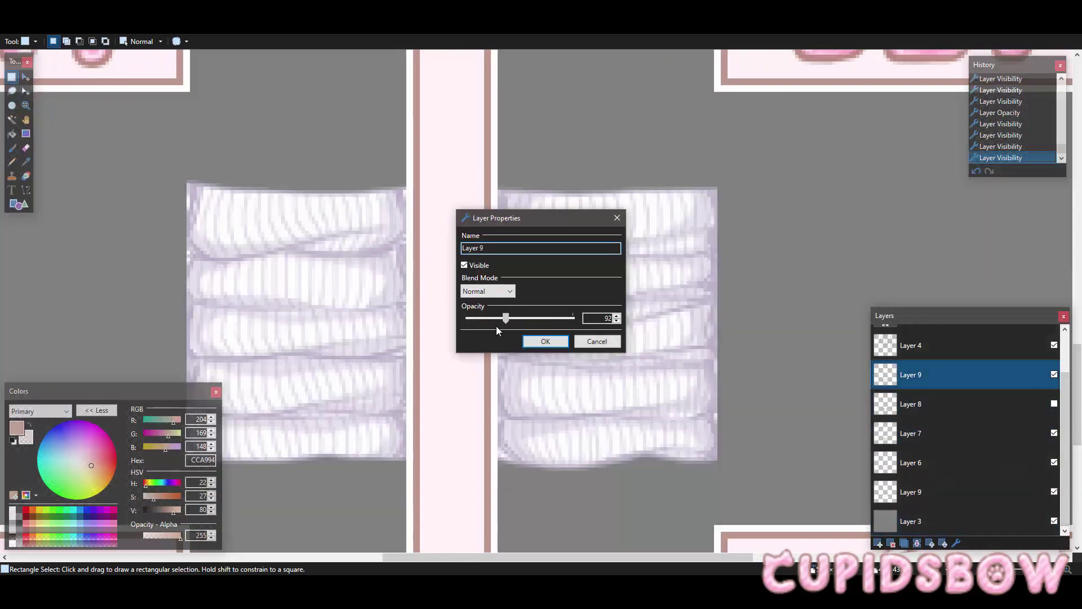
drag(487, 331, 520, 338)
click(544, 341)
scroll(724, 221, down, 5)
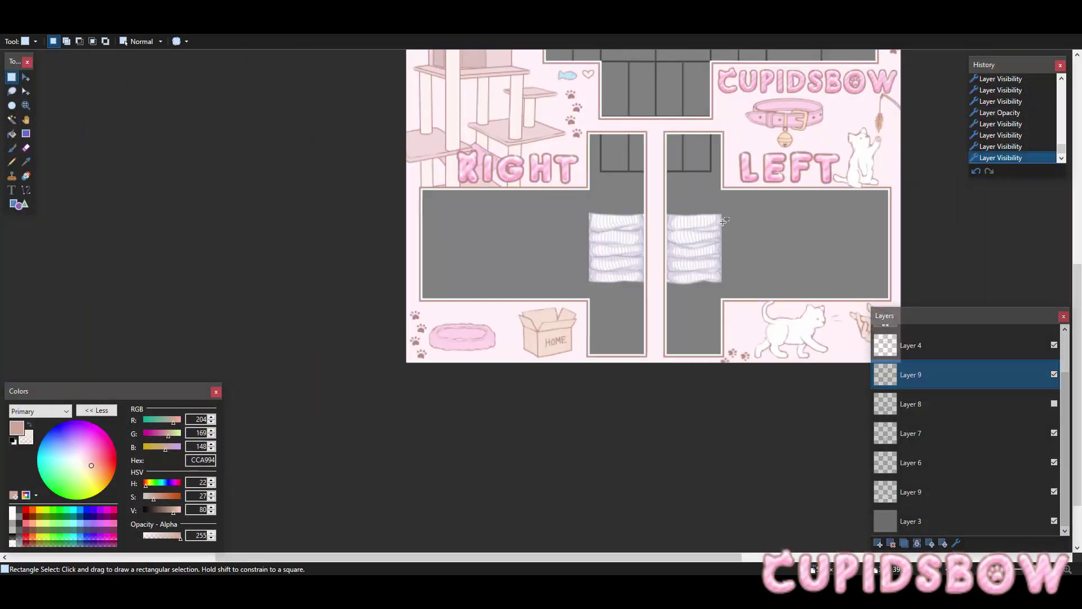